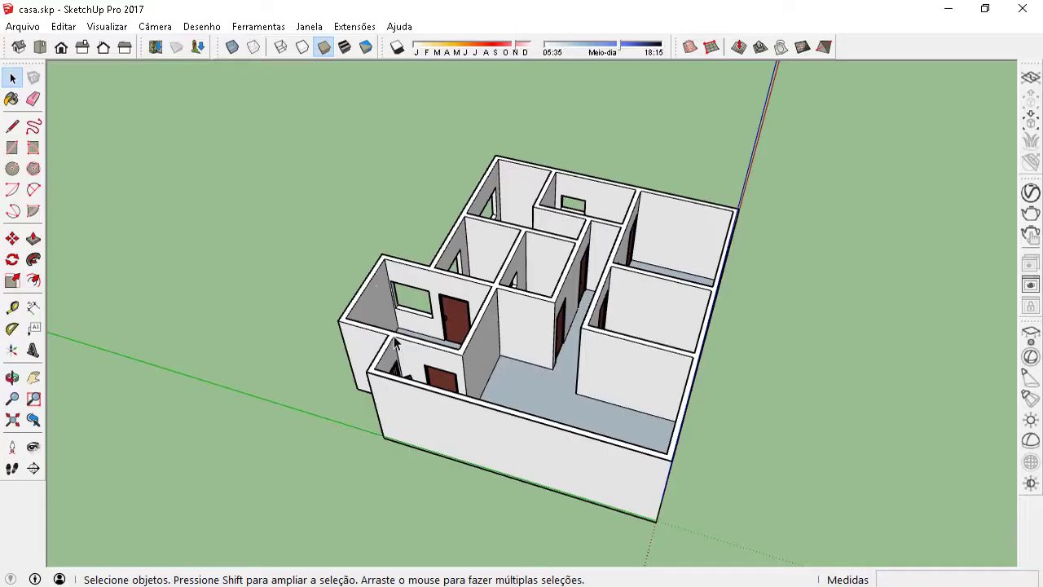
Step: Orbit and zoom the view round to the front of the house
{"action": "middle_click_drag", "start_coordinate": [369, 407], "coordinate": [657, 391]}
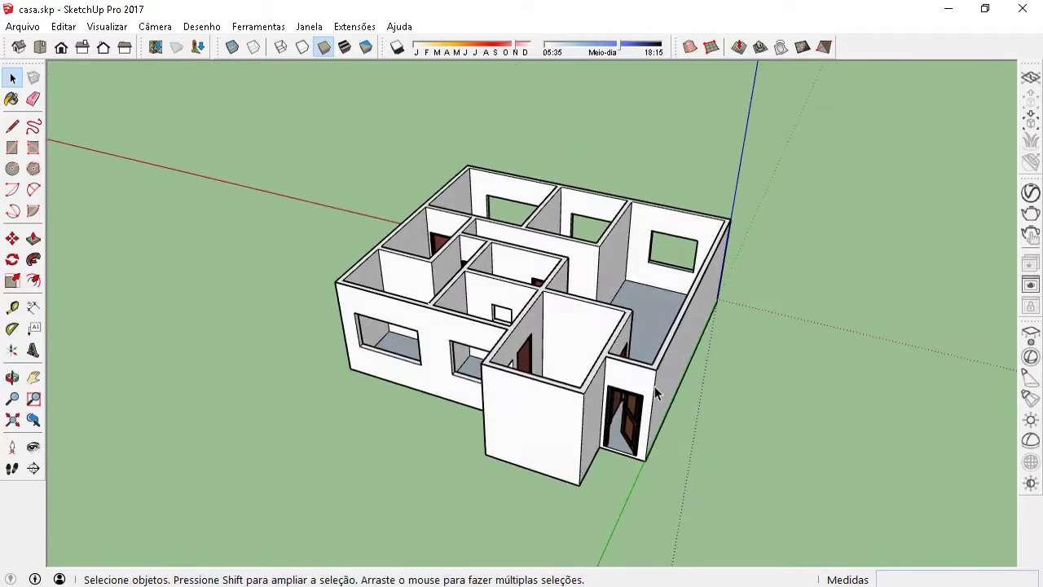
{"action": "middle_click_drag", "start_coordinate": [508, 434], "coordinate": [589, 405]}
{"action": "middle_click_drag", "start_coordinate": [407, 364], "coordinate": [565, 383]}
{"action": "middle_click_drag", "start_coordinate": [448, 412], "coordinate": [507, 400]}
{"action": "mouse_move", "coordinate": [424, 431]}
{"action": "middle_mouse_down"}
{"action": "mouse_move", "coordinate": [551, 389]}
{"action": "mouse_move", "coordinate": [573, 396]}
{"action": "mouse_move", "coordinate": [433, 407]}
{"action": "middle_mouse_up"}
{"action": "scroll", "coordinate": [429, 400], "scroll_direction": "up", "scroll_amount": 2}
{"action": "scroll", "coordinate": [389, 367], "scroll_direction": "up", "scroll_amount": 2}
{"action": "scroll", "coordinate": [388, 367], "scroll_direction": "up", "scroll_amount": 1}
{"action": "middle_click_drag", "start_coordinate": [428, 363], "coordinate": [405, 445]}
Step: Select and deselect the house group, then orbit closer to the front wall
{"action": "left_click", "coordinate": [405, 437]}
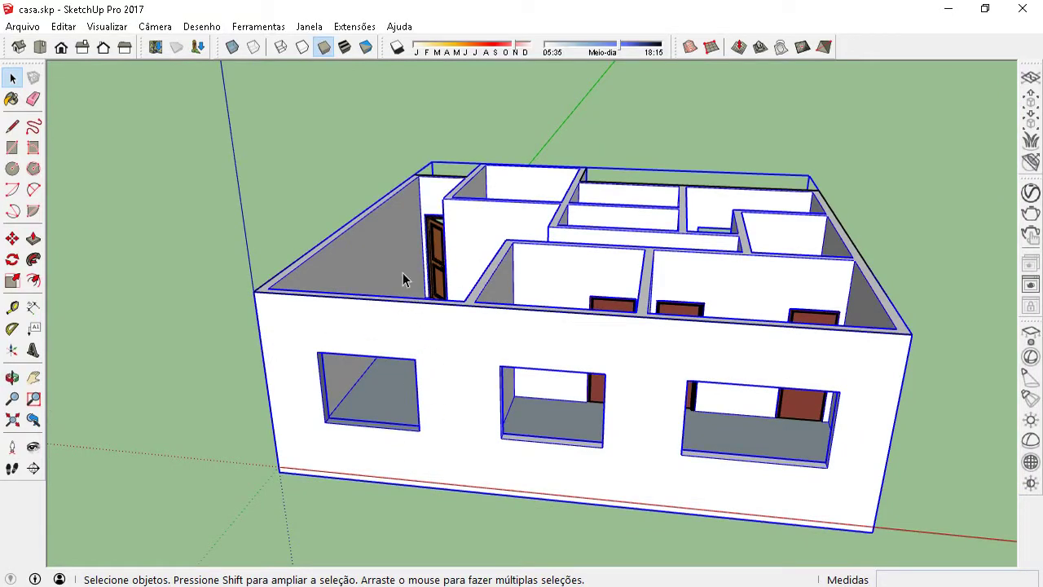
{"action": "left_click", "coordinate": [245, 295]}
{"action": "scroll", "coordinate": [394, 306], "scroll_direction": "up", "scroll_amount": 2}
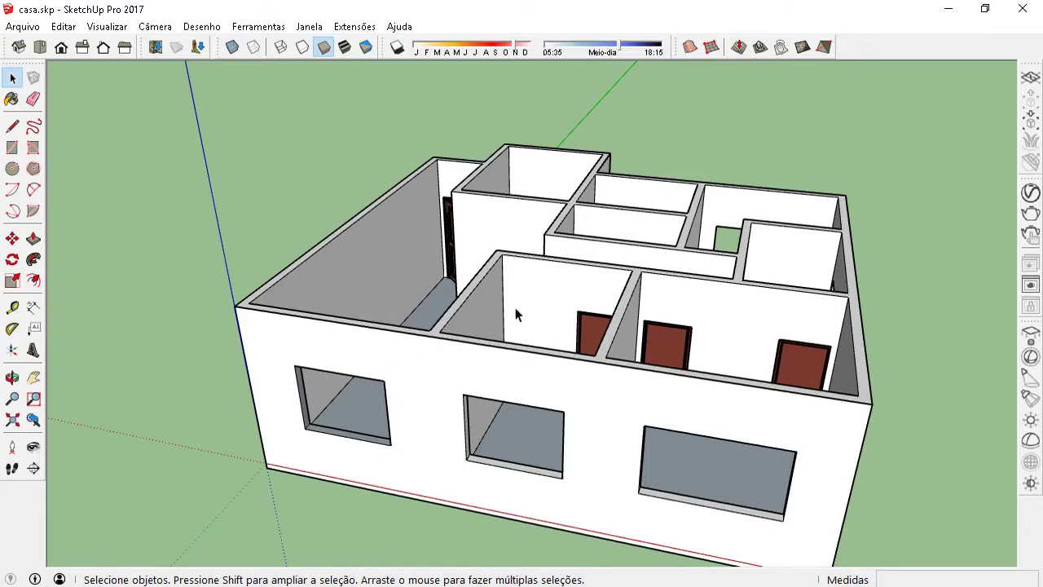
{"action": "middle_click_drag", "start_coordinate": [400, 308], "coordinate": [400, 396]}
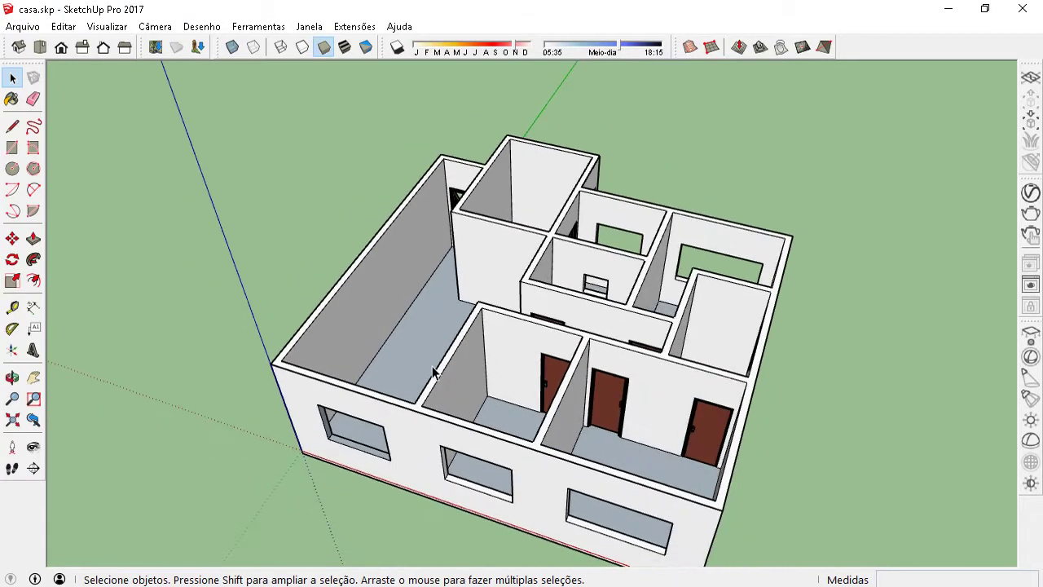
{"action": "mouse_move", "coordinate": [457, 268]}
{"action": "middle_mouse_down"}
{"action": "mouse_move", "coordinate": [341, 470]}
{"action": "mouse_move", "coordinate": [392, 433]}
{"action": "middle_mouse_up"}
{"action": "scroll", "coordinate": [351, 373], "scroll_direction": "up", "scroll_amount": 2}
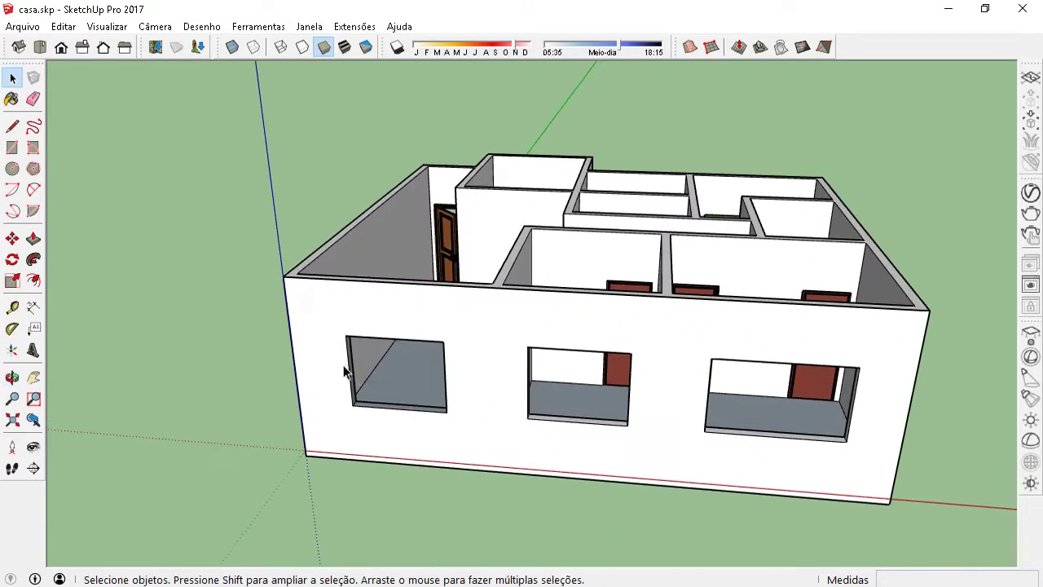
{"action": "scroll", "coordinate": [351, 373], "scroll_direction": "up", "scroll_amount": 2}
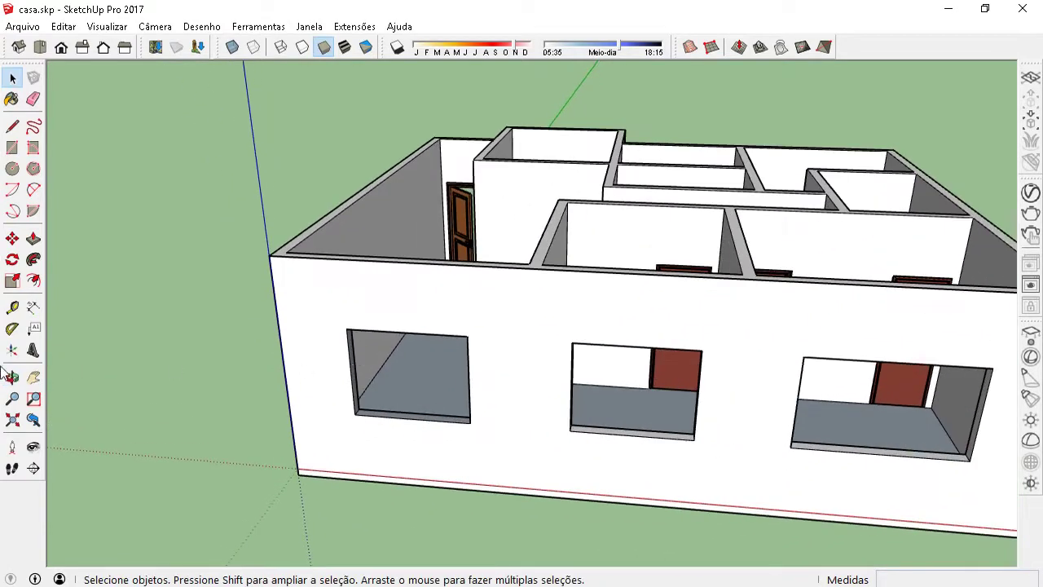
Step: Measure the left window's bottom edge with the Tape Measure, about 1,50m
{"action": "left_click", "coordinate": [11, 309]}
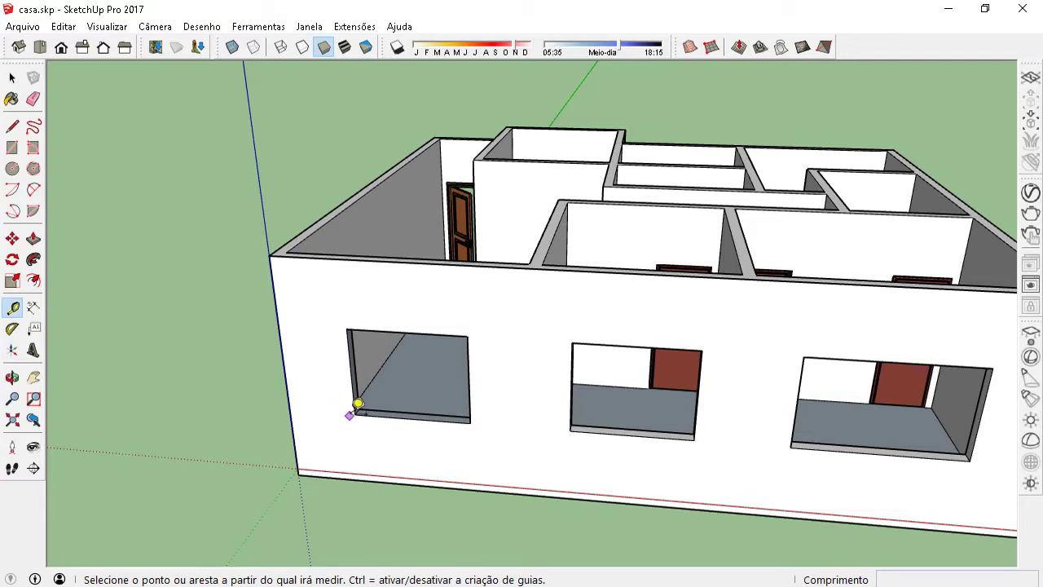
{"action": "left_click", "coordinate": [355, 414]}
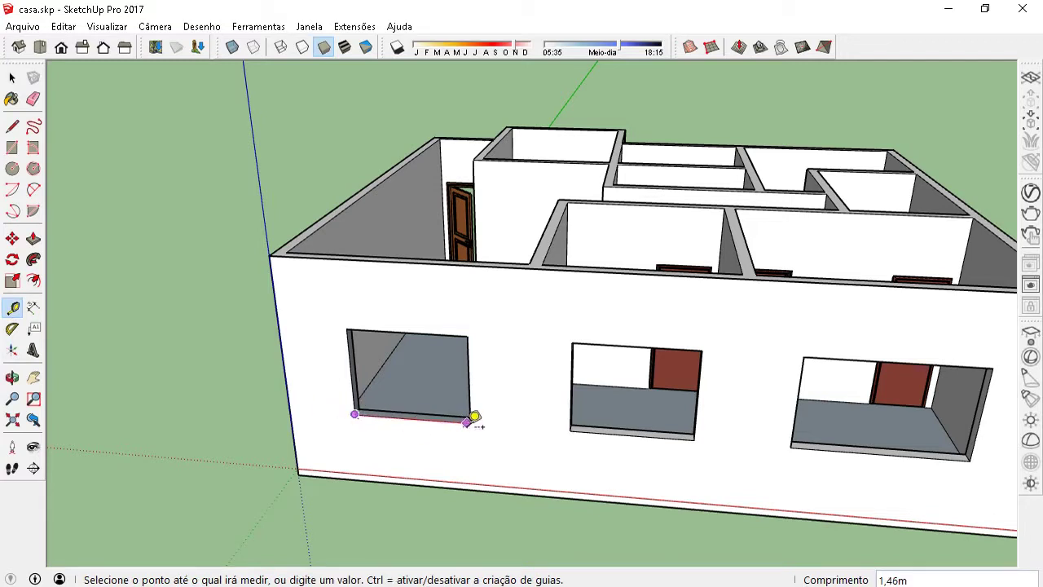
{"action": "scroll", "coordinate": [484, 418], "scroll_direction": "up", "scroll_amount": 3}
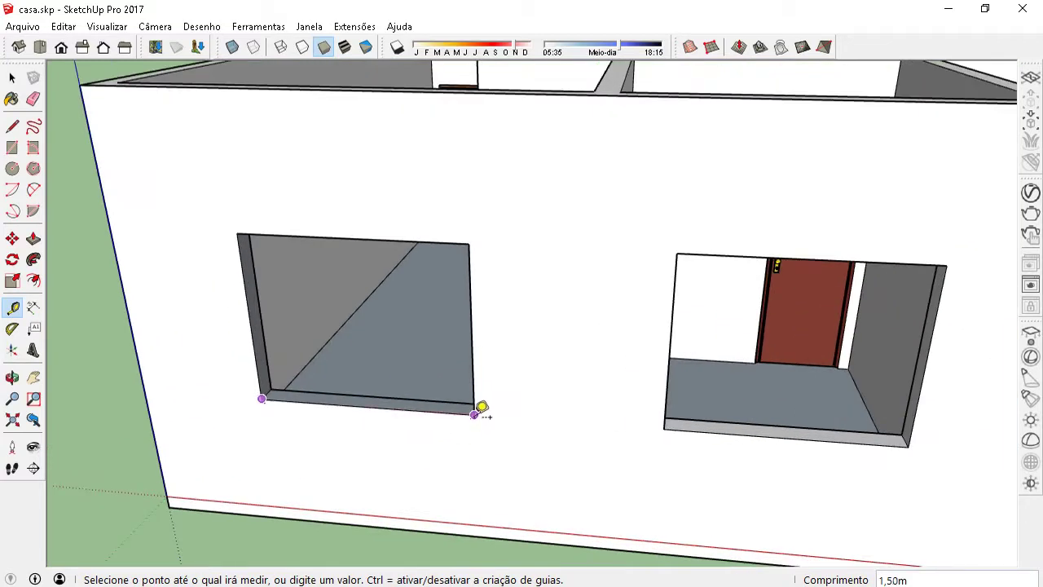
{"action": "left_click", "coordinate": [479, 405]}
{"action": "scroll", "coordinate": [468, 398], "scroll_direction": "down", "scroll_amount": 5}
{"action": "mouse_move", "coordinate": [468, 398]}
{"action": "middle_mouse_down"}
{"action": "mouse_move", "coordinate": [436, 383]}
{"action": "mouse_move", "coordinate": [435, 407]}
{"action": "middle_mouse_up"}
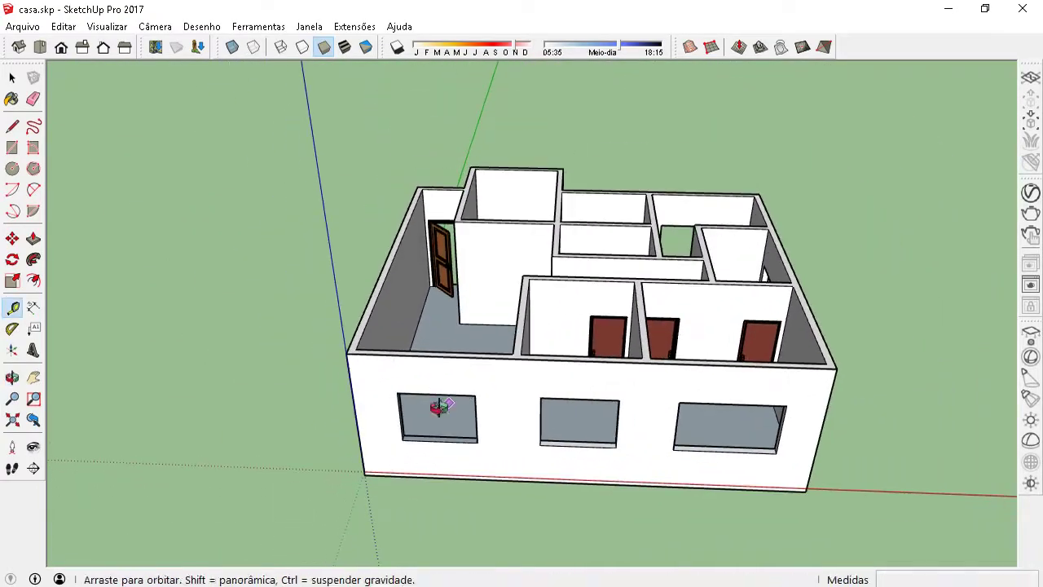
{"action": "scroll", "coordinate": [405, 415], "scroll_direction": "up", "scroll_amount": 2}
{"action": "scroll", "coordinate": [373, 400], "scroll_direction": "up", "scroll_amount": 2}
Step: Select the house walls group and open it for editing
{"action": "key", "text": "space"}
{"action": "triple_click", "coordinate": [326, 378]}
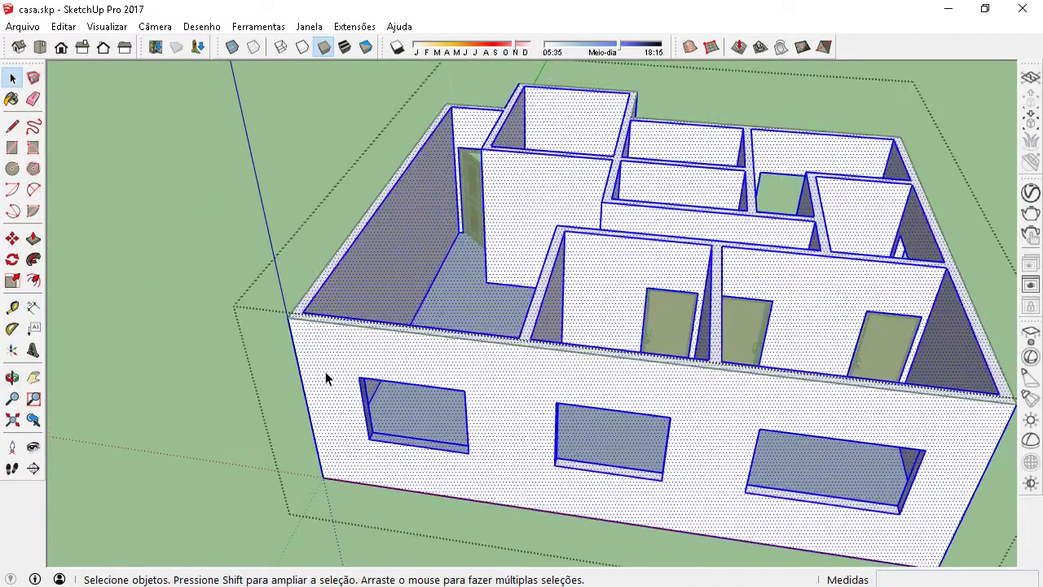
{"action": "left_click", "coordinate": [137, 356]}
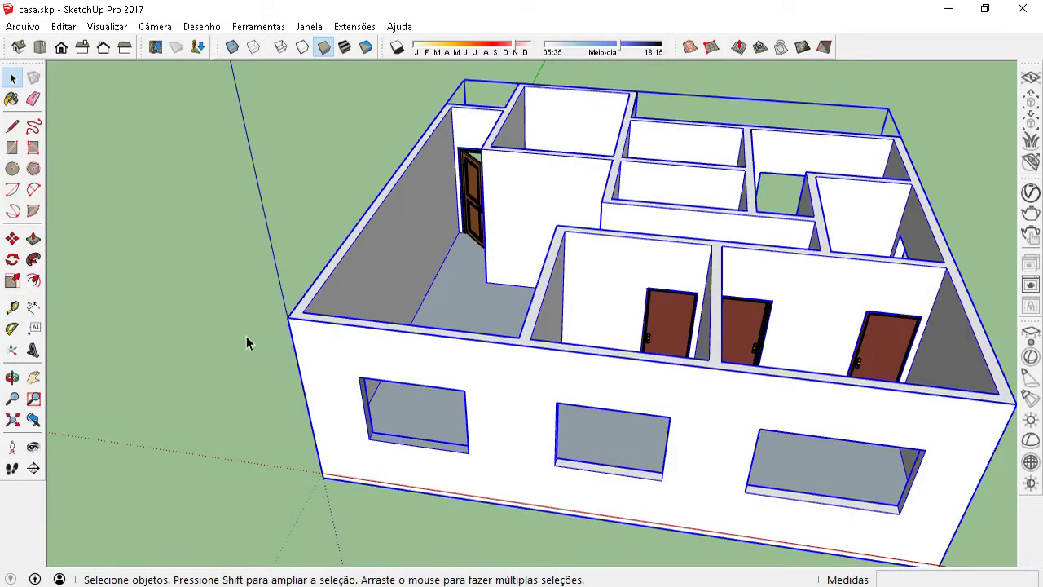
{"action": "triple_click", "coordinate": [343, 347]}
{"action": "left_click", "coordinate": [235, 379]}
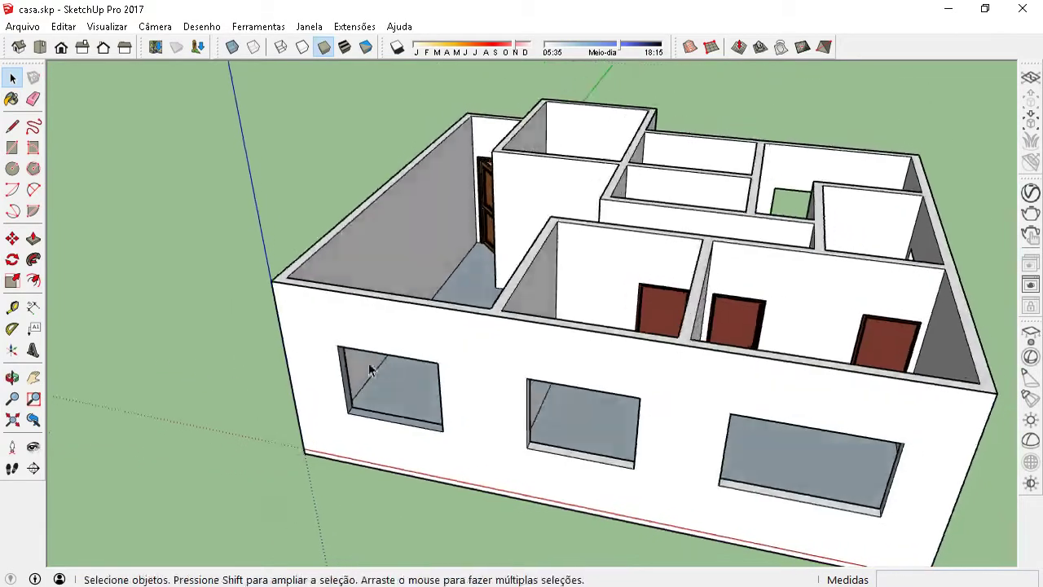
{"action": "left_click", "coordinate": [375, 369]}
{"action": "double_click", "coordinate": [389, 350]}
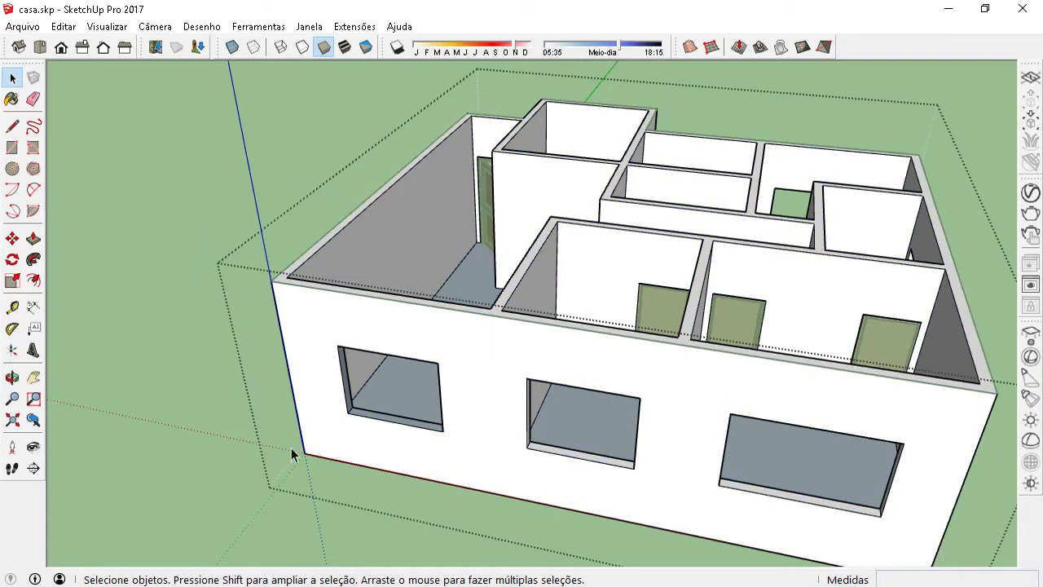
{"action": "scroll", "coordinate": [345, 351], "scroll_direction": "up", "scroll_amount": 2}
{"action": "mouse_move", "coordinate": [344, 352]}
{"action": "middle_mouse_down"}
{"action": "mouse_move", "coordinate": [373, 345]}
{"action": "mouse_move", "coordinate": [351, 330]}
{"action": "middle_mouse_up"}
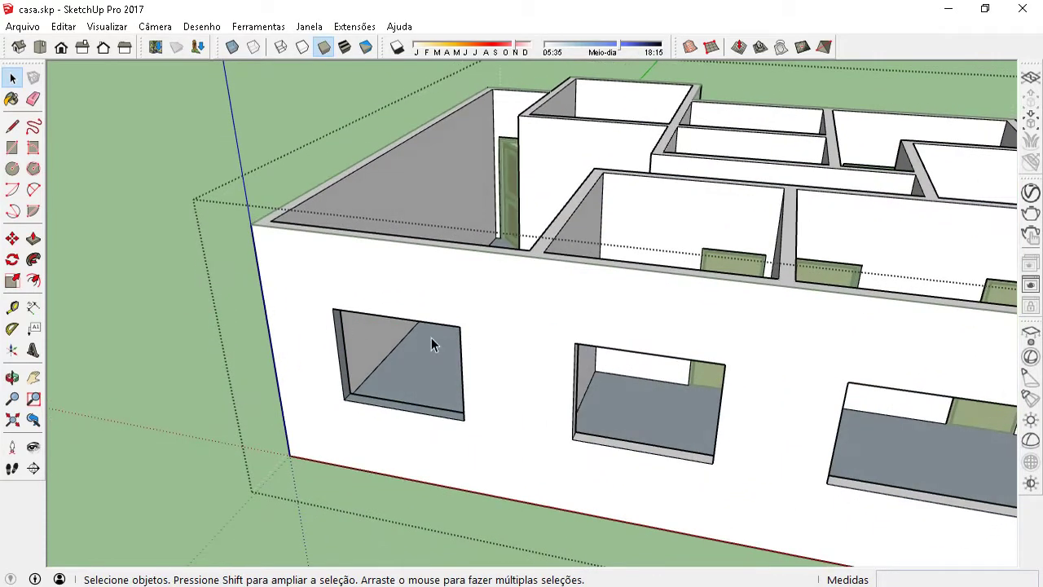
{"action": "left_click", "coordinate": [39, 244]}
Step: Push the left window's left jamb face outward by 0,25m
{"action": "scroll", "coordinate": [365, 391], "scroll_direction": "up", "scroll_amount": 3}
{"action": "scroll", "coordinate": [334, 398], "scroll_direction": "up", "scroll_amount": 2}
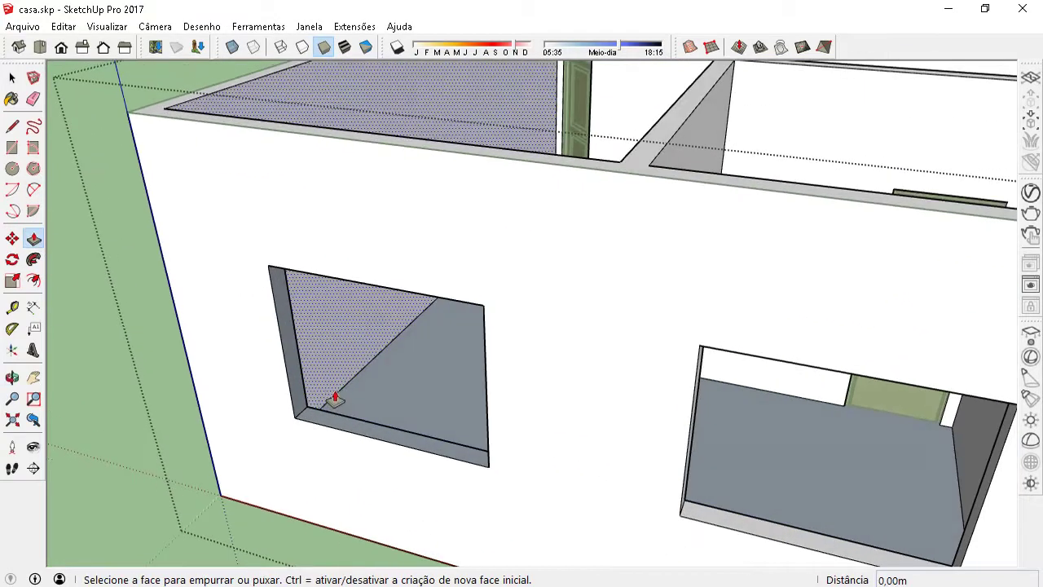
{"action": "left_click", "coordinate": [293, 392]}
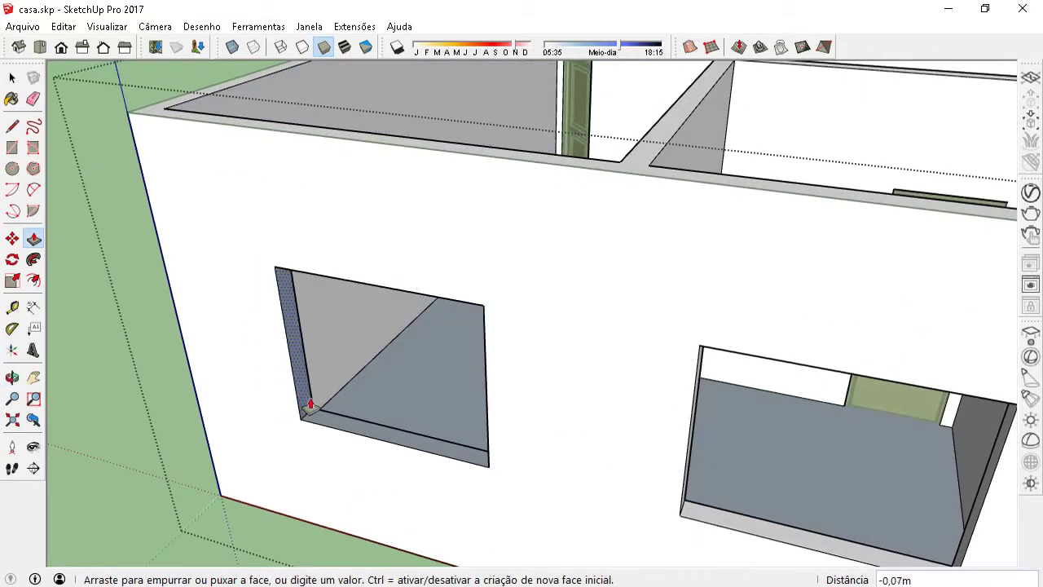
{"action": "key", "text": "Escape"}
{"action": "left_click", "coordinate": [295, 395]}
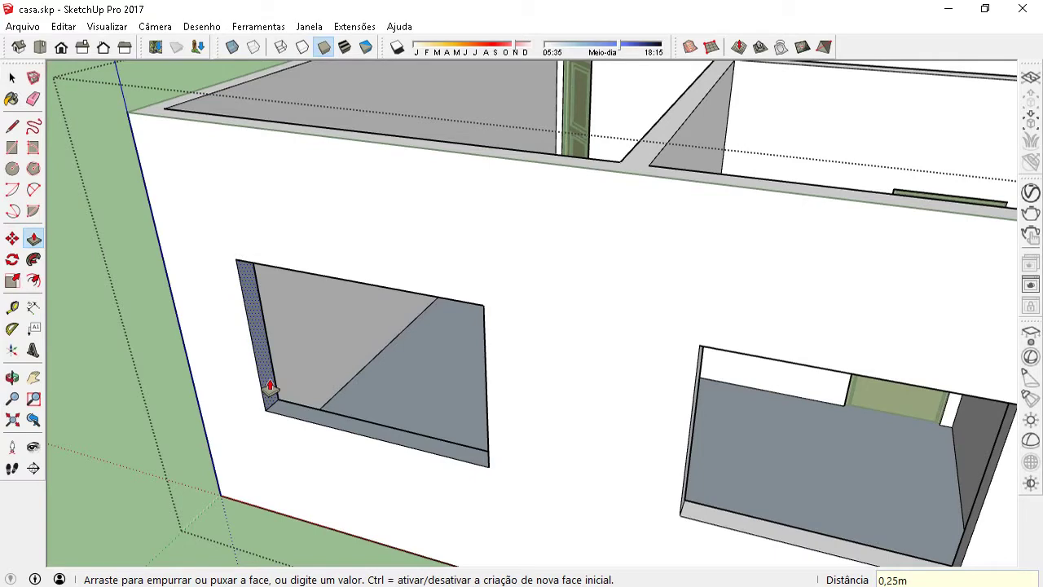
{"action": "left_click", "coordinate": [313, 396]}
{"action": "middle_click_drag", "start_coordinate": [312, 396], "coordinate": [600, 421]}
Step: Push the window's right jamb face outward too, then orbit around the house
{"action": "left_click", "coordinate": [840, 412]}
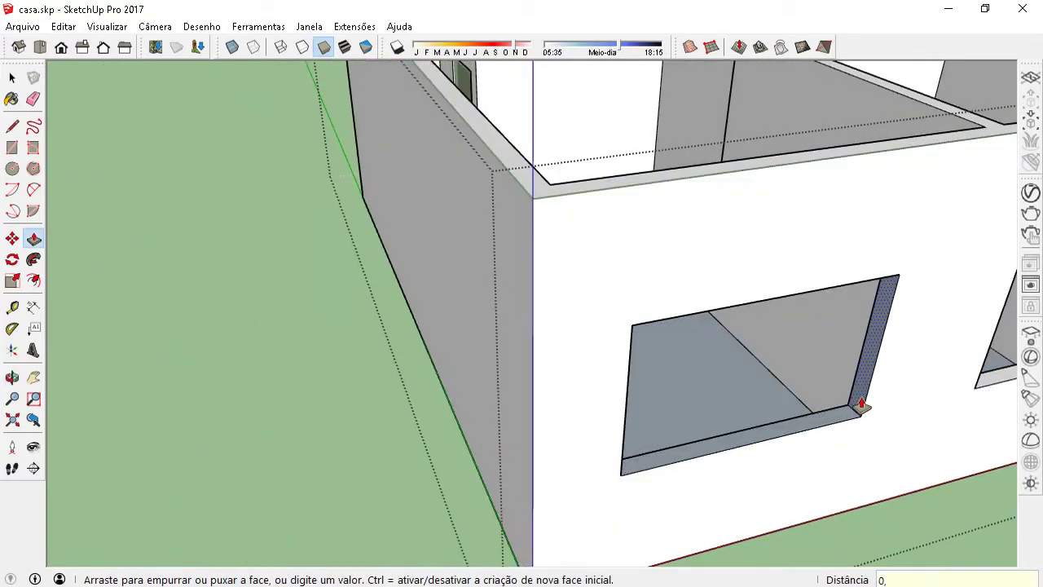
{"action": "left_click", "coordinate": [859, 403]}
{"action": "mouse_move", "coordinate": [860, 403]}
{"action": "middle_mouse_down"}
{"action": "mouse_move", "coordinate": [541, 385]}
{"action": "mouse_move", "coordinate": [268, 334]}
{"action": "middle_mouse_up"}
{"action": "key", "text": "space"}
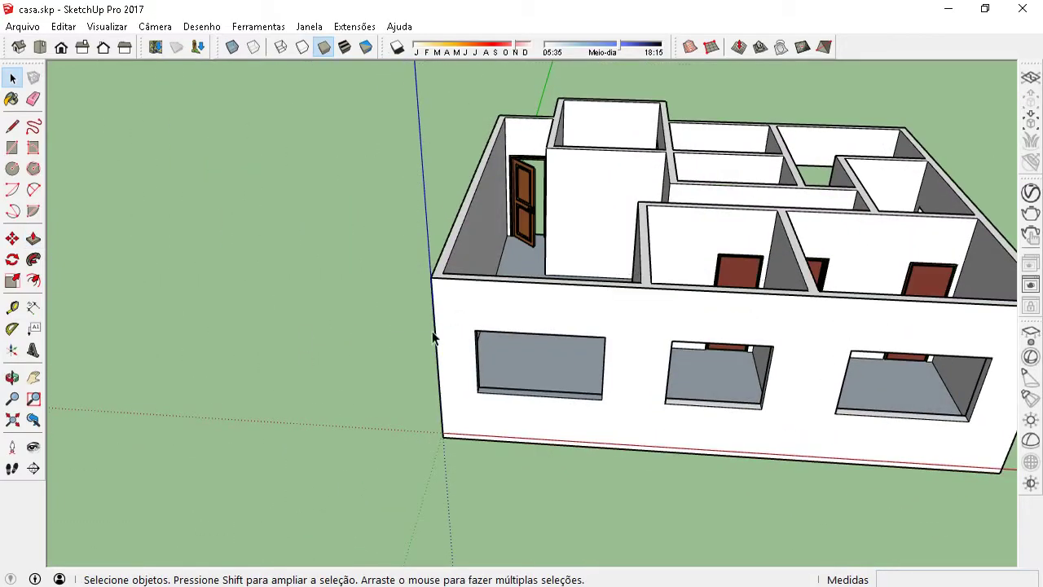
{"action": "scroll", "coordinate": [326, 338], "scroll_direction": "down", "scroll_amount": 3}
{"action": "mouse_move", "coordinate": [360, 358]}
{"action": "middle_mouse_down"}
{"action": "mouse_move", "coordinate": [715, 358]}
{"action": "mouse_move", "coordinate": [506, 316]}
{"action": "mouse_move", "coordinate": [85, 36]}
{"action": "middle_mouse_up"}
{"action": "mouse_move", "coordinate": [453, 273]}
{"action": "middle_mouse_down"}
{"action": "mouse_move", "coordinate": [551, 391]}
{"action": "mouse_move", "coordinate": [750, 345]}
{"action": "mouse_move", "coordinate": [337, 331]}
{"action": "mouse_move", "coordinate": [714, 326]}
{"action": "mouse_move", "coordinate": [522, 291]}
{"action": "mouse_move", "coordinate": [531, 298]}
{"action": "middle_mouse_up"}
{"action": "scroll", "coordinate": [531, 298], "scroll_direction": "up", "scroll_amount": 2}
{"action": "left_click", "coordinate": [26, 25]}
{"action": "mouse_move", "coordinate": [59, 223]}
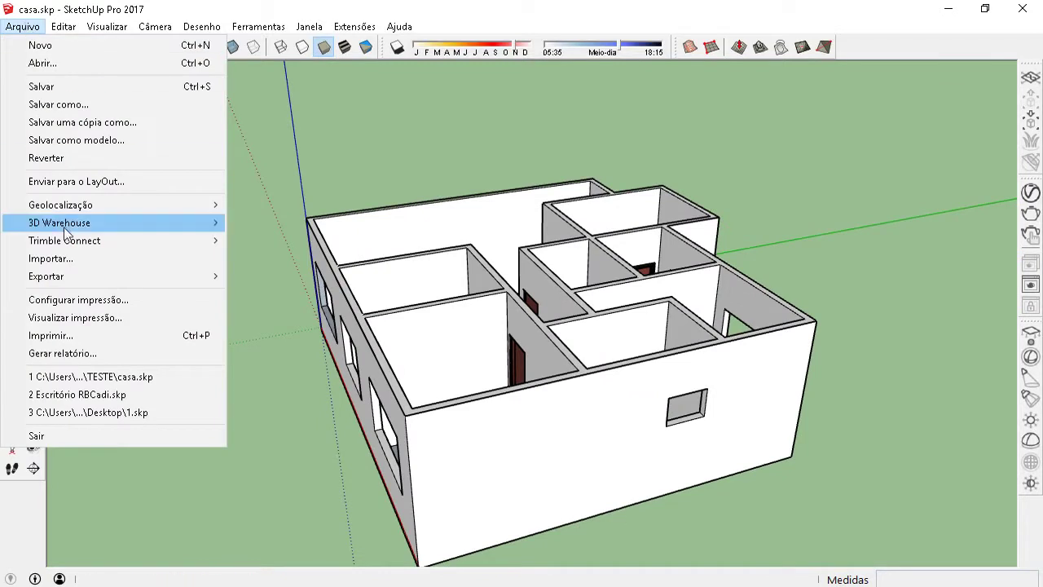
Step: Search 3D Warehouse for 'janela banheiro' window models
{"action": "left_click", "coordinate": [287, 228]}
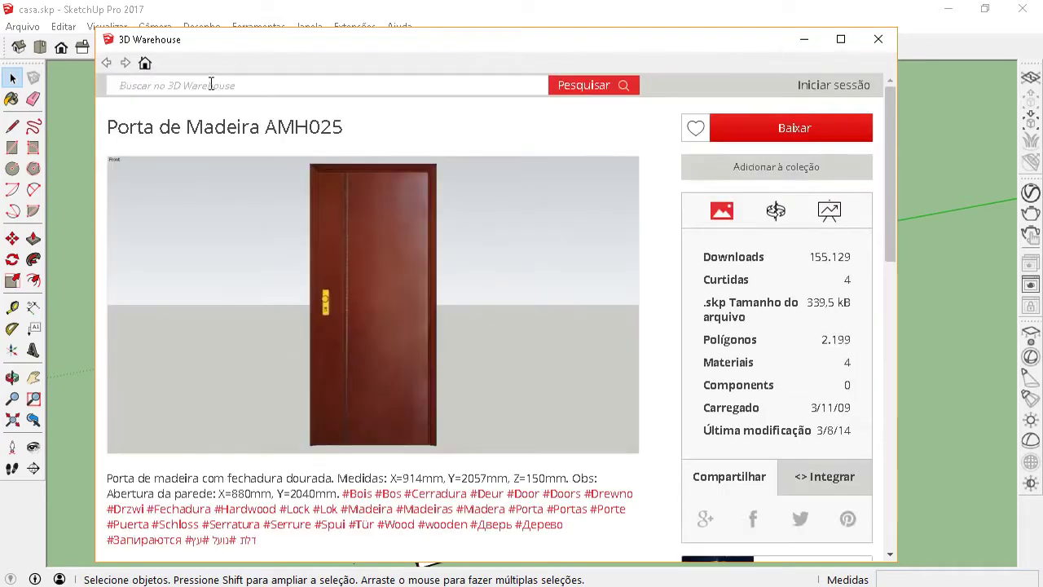
{"action": "type", "text": "janela banheir"}
{"action": "key", "text": "Return"}
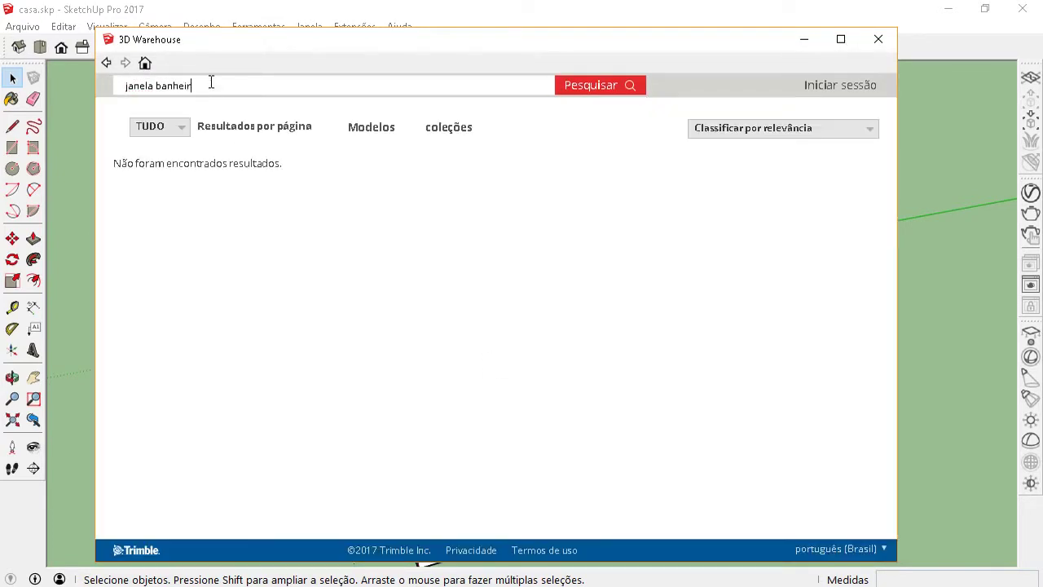
{"action": "key", "text": "Return"}
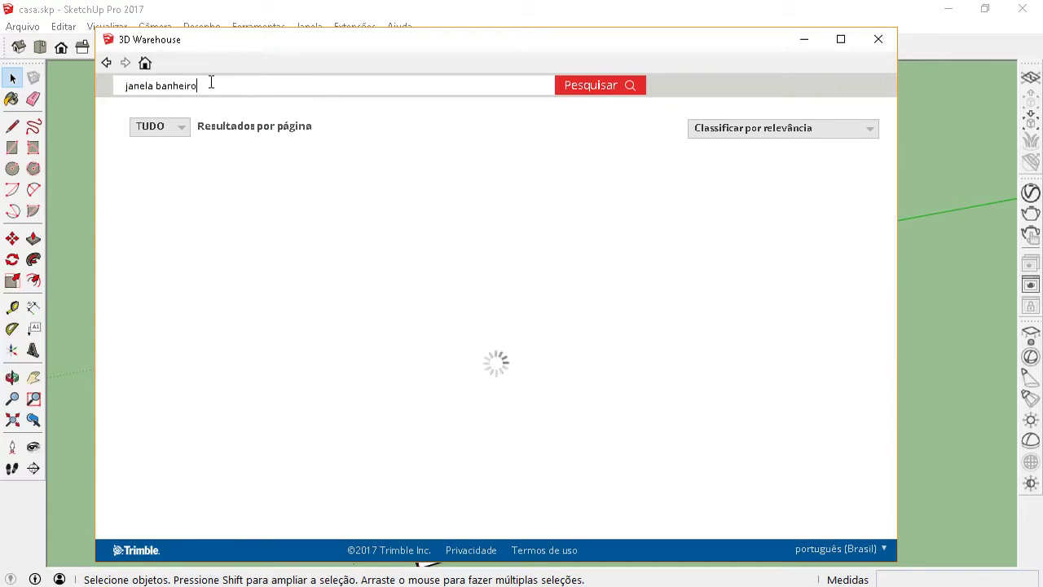
Step: Download the Janela basculante model and load it into casa.skp
{"action": "scroll", "coordinate": [440, 302], "scroll_direction": "down", "scroll_amount": 2}
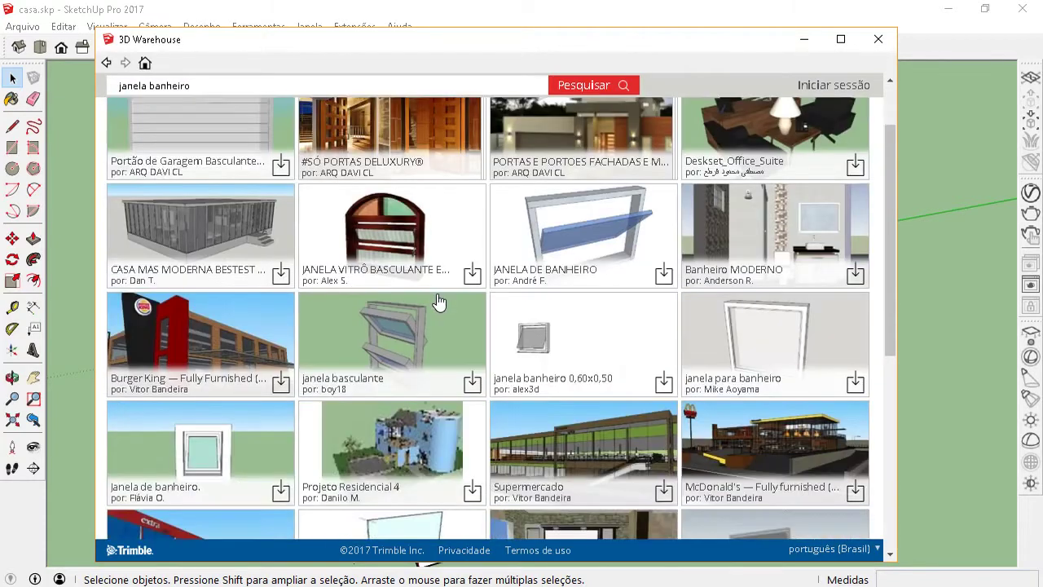
{"action": "scroll", "coordinate": [438, 302], "scroll_direction": "down", "scroll_amount": 2}
{"action": "scroll", "coordinate": [438, 302], "scroll_direction": "down", "scroll_amount": 3}
{"action": "scroll", "coordinate": [437, 303], "scroll_direction": "down", "scroll_amount": 1}
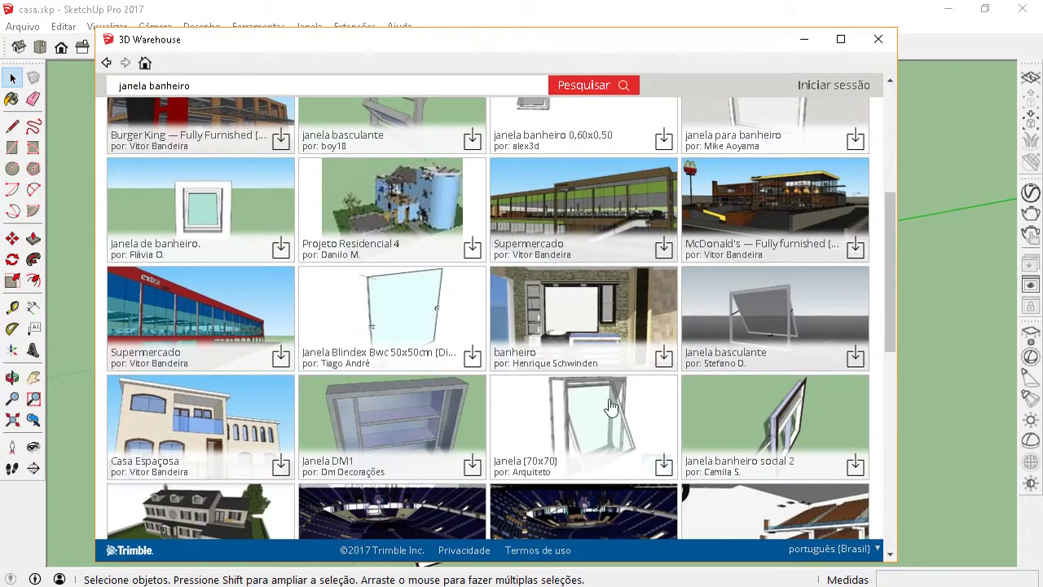
{"action": "scroll", "coordinate": [528, 344], "scroll_direction": "up", "scroll_amount": 5}
{"action": "scroll", "coordinate": [523, 339], "scroll_direction": "down", "scroll_amount": 3}
{"action": "scroll", "coordinate": [721, 417], "scroll_direction": "down", "scroll_amount": 2}
{"action": "left_click", "coordinate": [737, 323]}
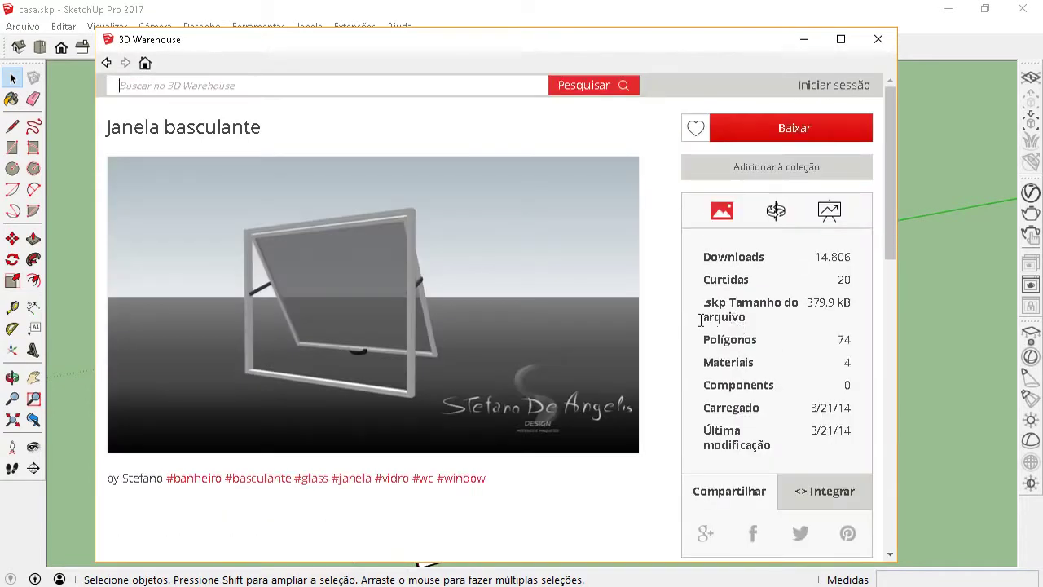
{"action": "left_click", "coordinate": [782, 137]}
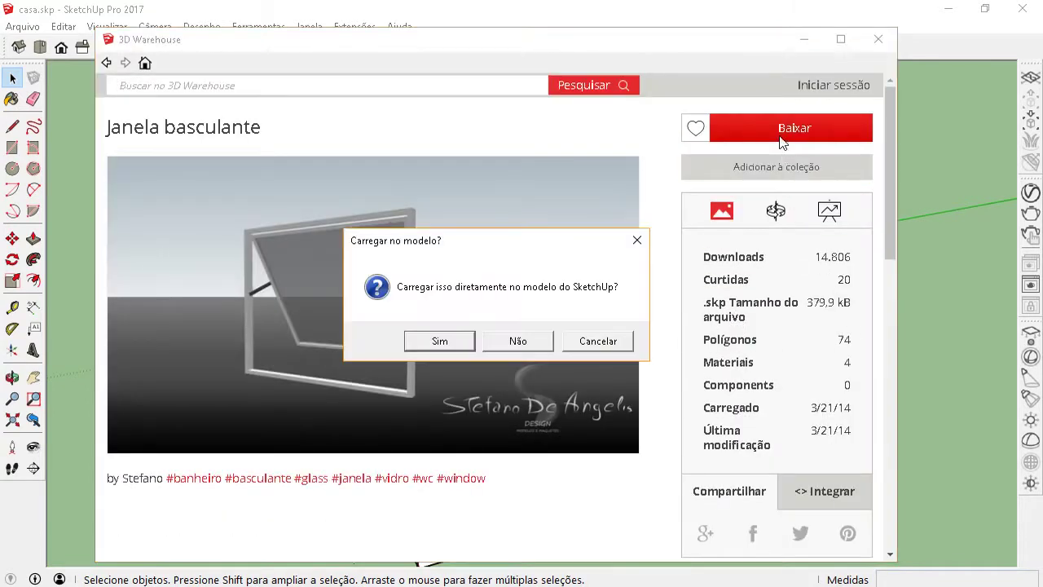
{"action": "left_click", "coordinate": [425, 343]}
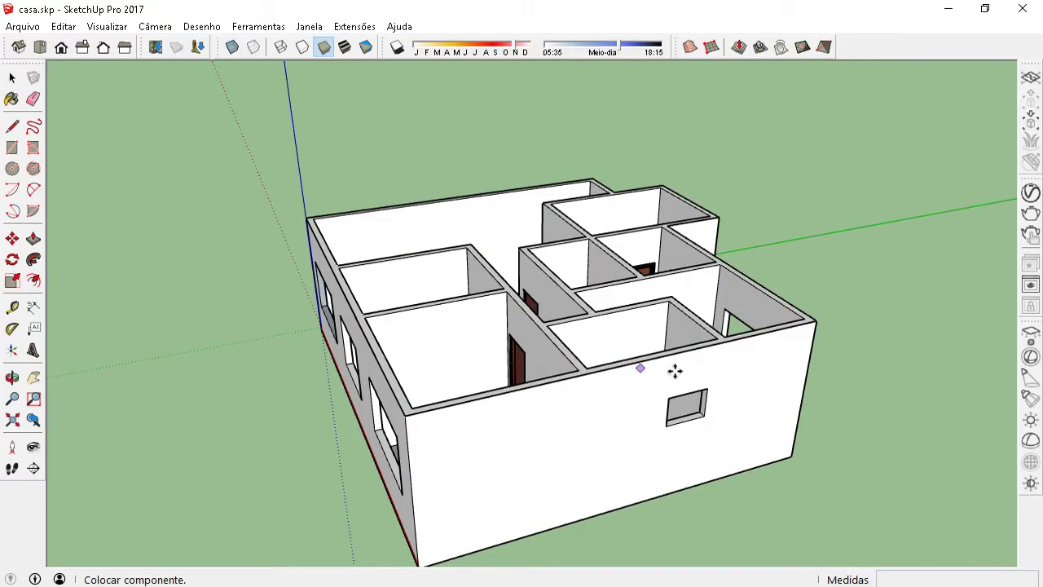
Step: Place the Janela basculante window on the ground to the right of the house
{"action": "middle_click_drag", "start_coordinate": [675, 367], "coordinate": [464, 385]}
{"action": "scroll", "coordinate": [464, 384], "scroll_direction": "down", "scroll_amount": 3}
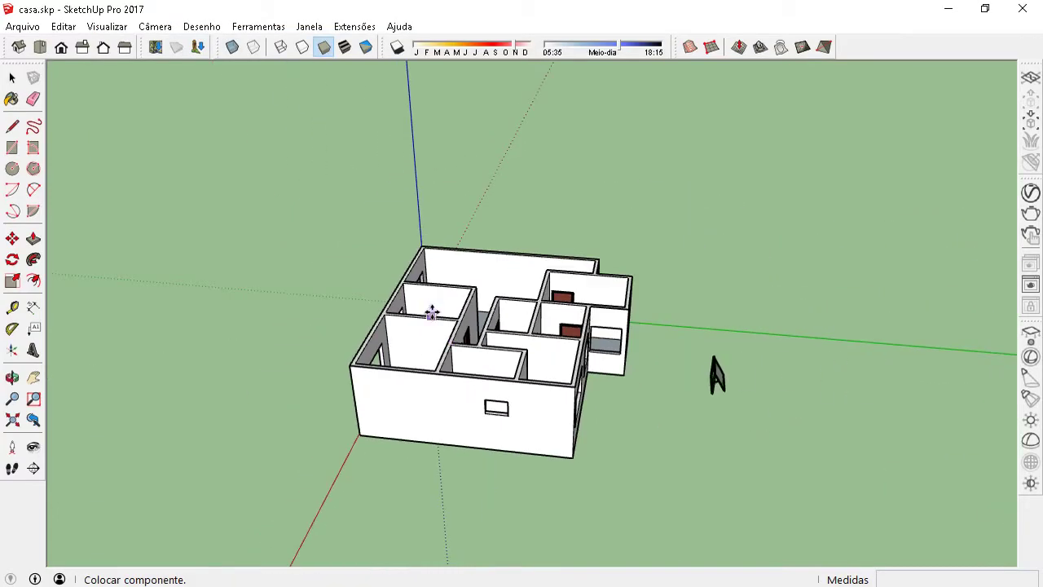
{"action": "left_click", "coordinate": [664, 399]}
Step: Orbit and zoom around the house to inspect the placed window
{"action": "mouse_move", "coordinate": [738, 359]}
{"action": "middle_mouse_down"}
{"action": "mouse_move", "coordinate": [522, 360]}
{"action": "mouse_move", "coordinate": [759, 366]}
{"action": "middle_mouse_up"}
{"action": "scroll", "coordinate": [775, 312], "scroll_direction": "up", "scroll_amount": 3}
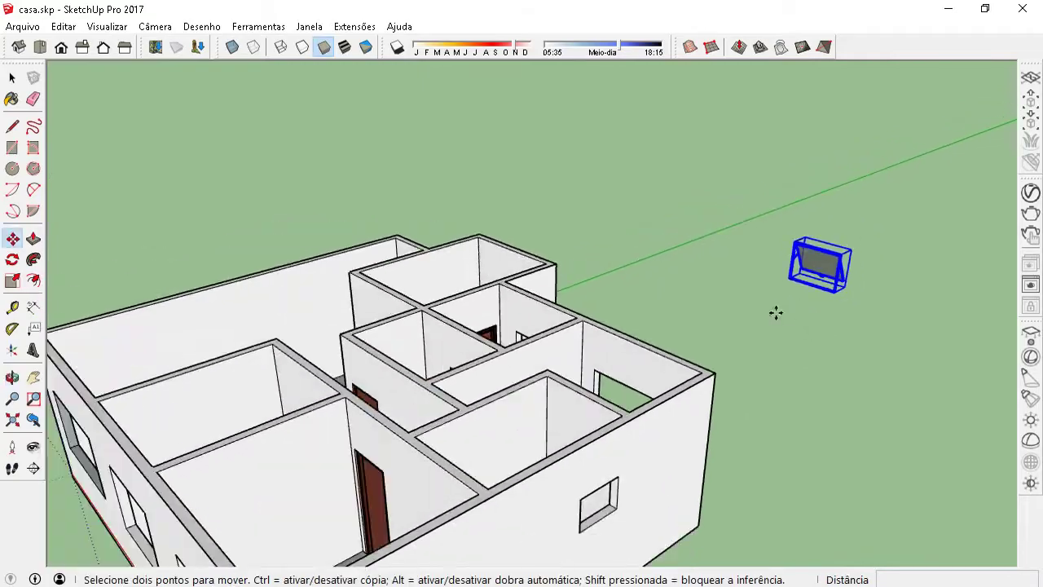
{"action": "scroll", "coordinate": [776, 312], "scroll_direction": "down", "scroll_amount": 3}
{"action": "mouse_move", "coordinate": [522, 331]}
{"action": "middle_mouse_down"}
{"action": "mouse_move", "coordinate": [751, 419]}
{"action": "mouse_move", "coordinate": [421, 337]}
{"action": "middle_mouse_up"}
{"action": "scroll", "coordinate": [827, 331], "scroll_direction": "up", "scroll_amount": 3}
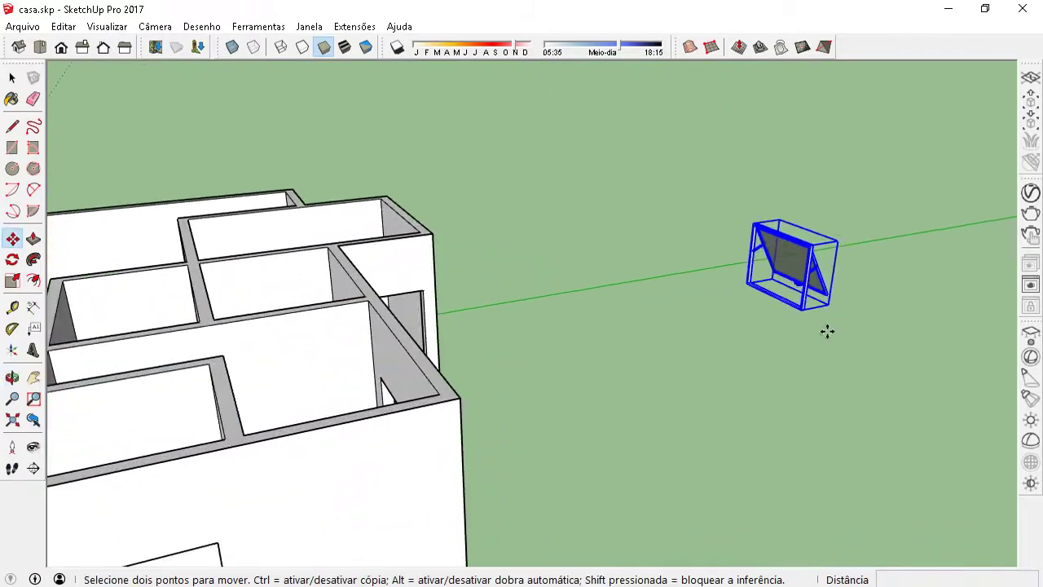
{"action": "scroll", "coordinate": [827, 331], "scroll_direction": "down", "scroll_amount": 3}
{"action": "mouse_move", "coordinate": [827, 330]}
{"action": "middle_mouse_down"}
{"action": "mouse_move", "coordinate": [687, 343]}
{"action": "mouse_move", "coordinate": [625, 270]}
{"action": "mouse_move", "coordinate": [537, 456]}
{"action": "mouse_move", "coordinate": [522, 454]}
{"action": "mouse_move", "coordinate": [517, 354]}
{"action": "mouse_move", "coordinate": [429, 391]}
{"action": "middle_mouse_up"}
{"action": "scroll", "coordinate": [438, 387], "scroll_direction": "up", "scroll_amount": 2}
{"action": "mouse_move", "coordinate": [545, 373]}
{"action": "middle_mouse_down"}
{"action": "mouse_move", "coordinate": [756, 403]}
{"action": "mouse_move", "coordinate": [650, 398]}
{"action": "middle_mouse_up"}
{"action": "scroll", "coordinate": [729, 342], "scroll_direction": "up", "scroll_amount": 2}
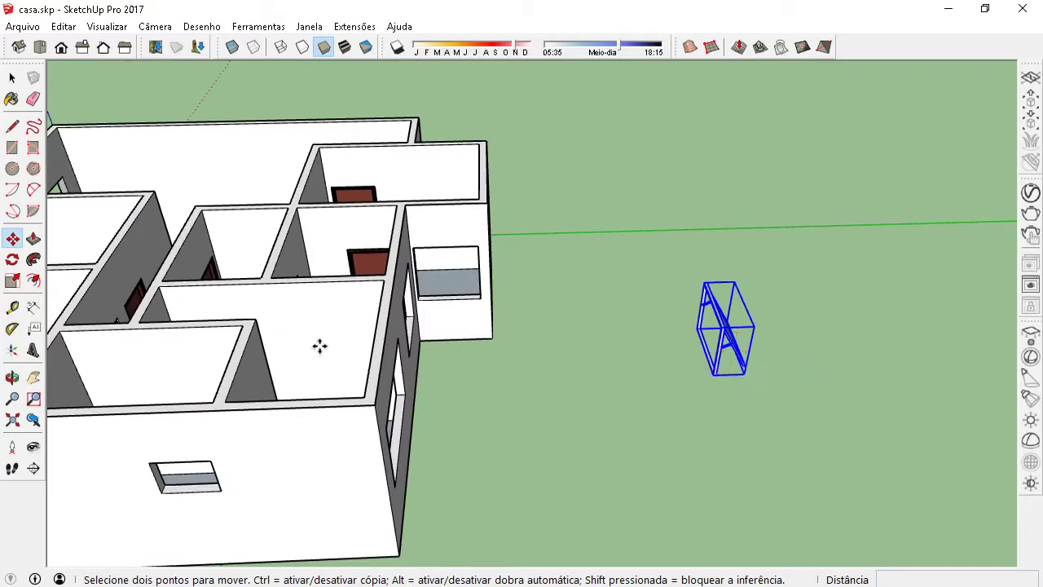
Step: Rotate the window 90° from the red axis so it stands upright
{"action": "left_click", "coordinate": [12, 261]}
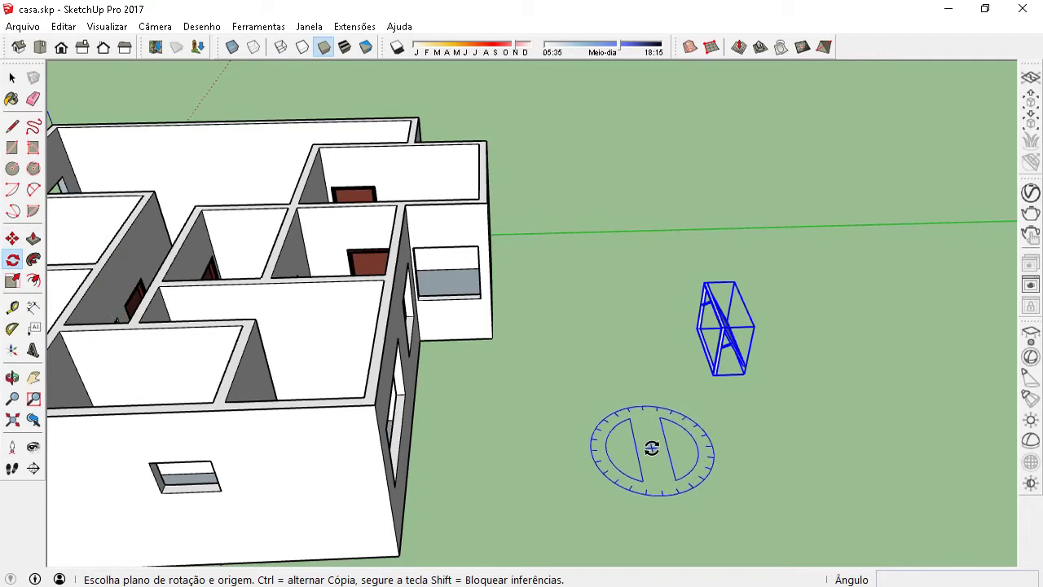
{"action": "left_click_drag", "start_coordinate": [652, 448], "coordinate": [648, 384]}
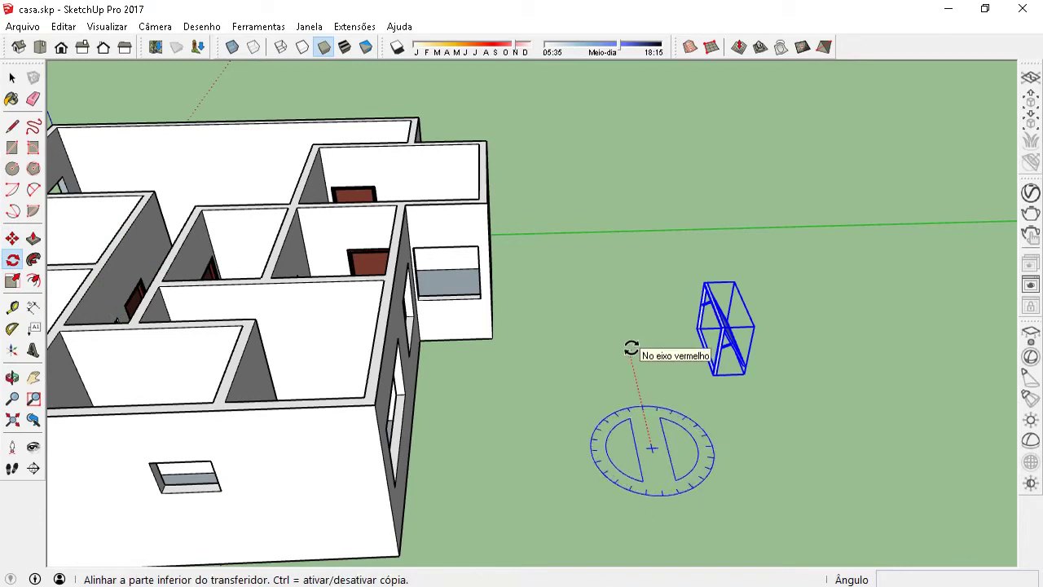
{"action": "left_click", "coordinate": [631, 349]}
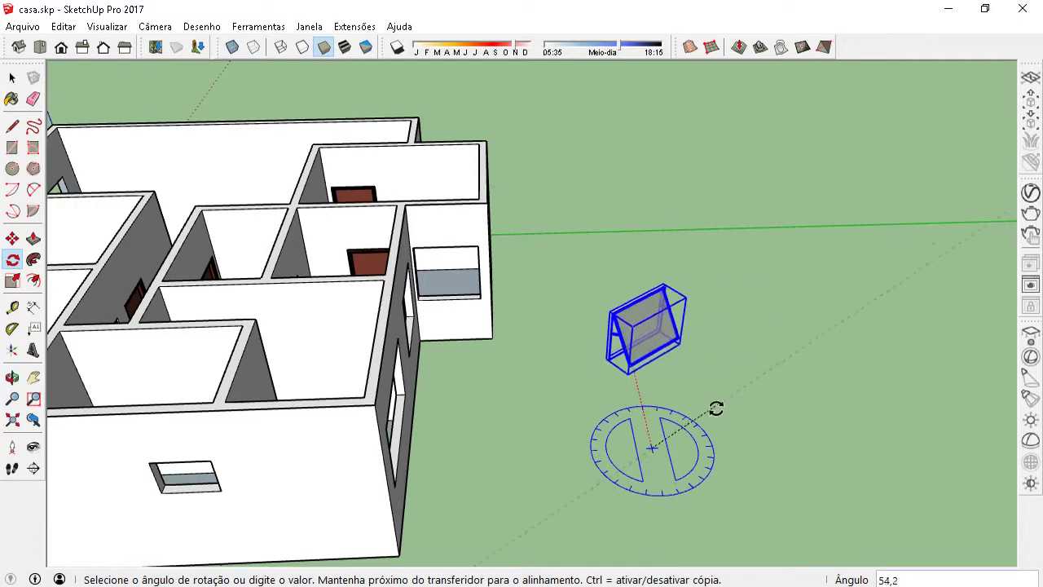
{"action": "type", "text": "90"}
{"action": "left_click", "coordinate": [804, 448]}
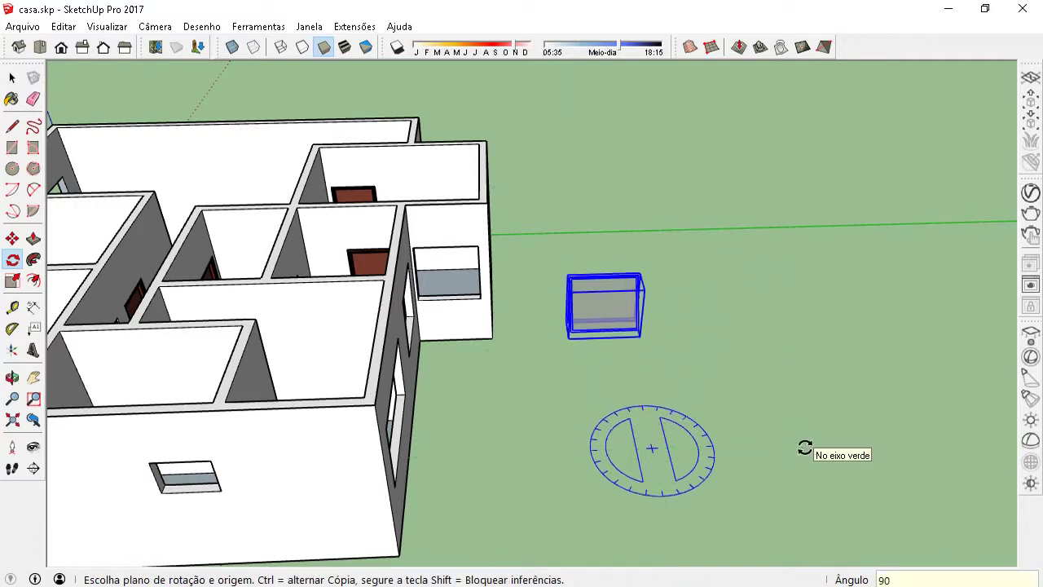
{"action": "mouse_move", "coordinate": [699, 368]}
{"action": "middle_mouse_down"}
{"action": "mouse_move", "coordinate": [519, 326]}
{"action": "mouse_move", "coordinate": [594, 380]}
{"action": "mouse_move", "coordinate": [474, 345]}
{"action": "mouse_move", "coordinate": [388, 271]}
{"action": "middle_mouse_up"}
{"action": "key", "text": "space"}
{"action": "left_click", "coordinate": [615, 370]}
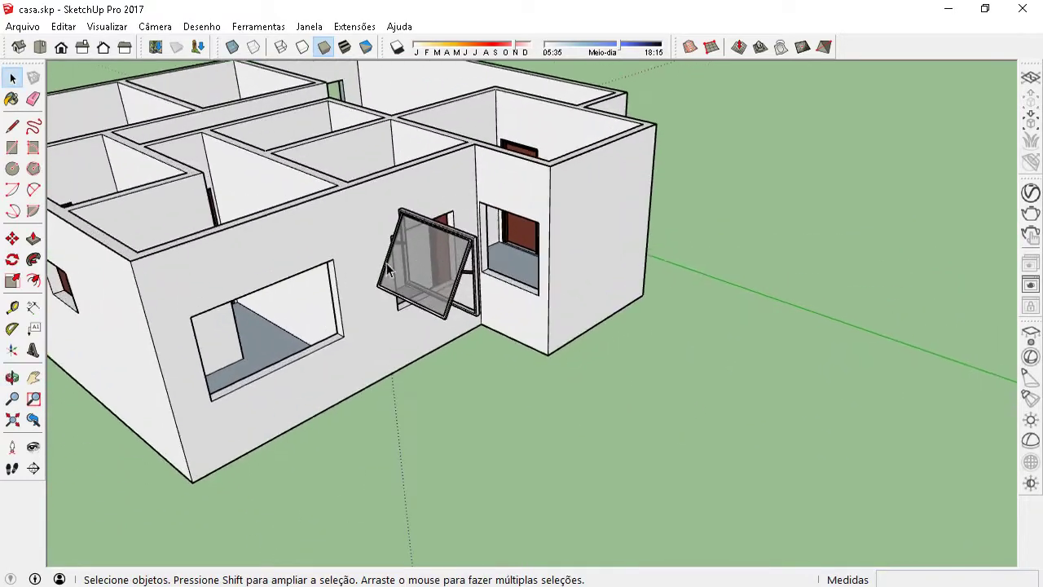
Step: Pick up the window with Move and orbit to bring the whole house into view
{"action": "left_click", "coordinate": [12, 238]}
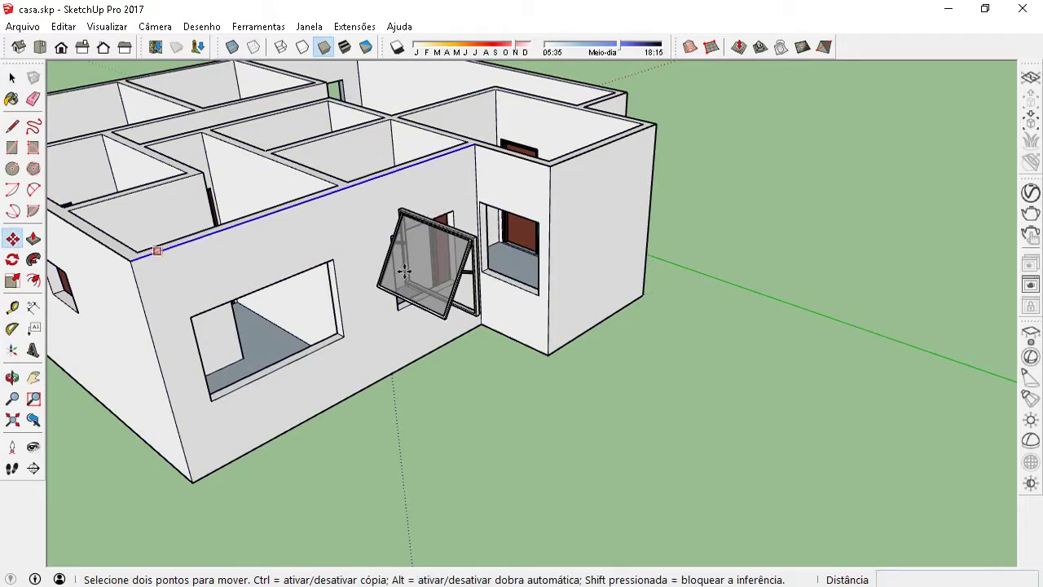
{"action": "scroll", "coordinate": [446, 324], "scroll_direction": "up", "scroll_amount": 4}
{"action": "scroll", "coordinate": [473, 392], "scroll_direction": "up", "scroll_amount": 2}
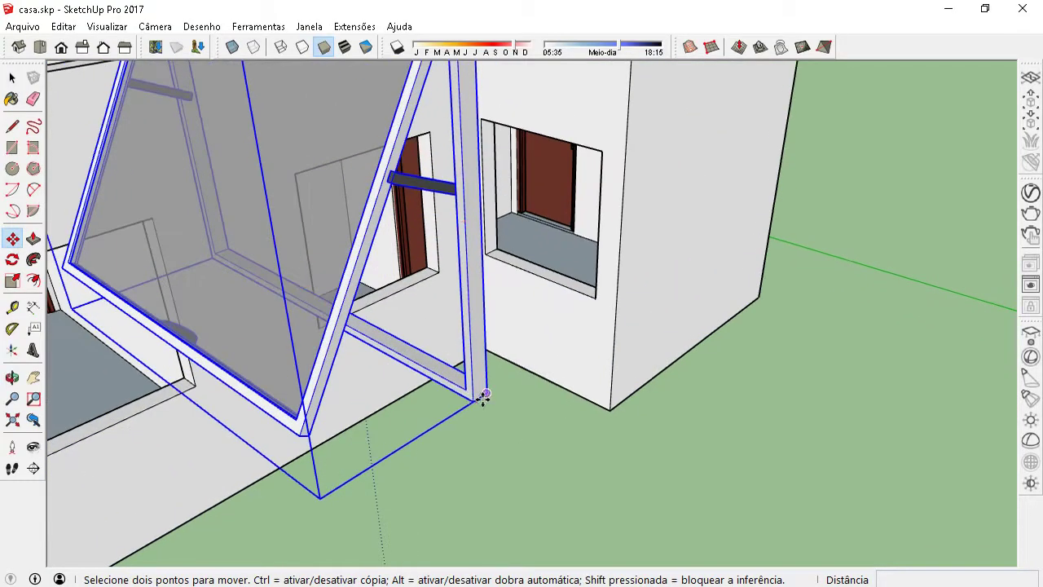
{"action": "scroll", "coordinate": [476, 383], "scroll_direction": "up", "scroll_amount": 3}
{"action": "scroll", "coordinate": [471, 368], "scroll_direction": "down", "scroll_amount": 4}
{"action": "scroll", "coordinate": [472, 366], "scroll_direction": "up", "scroll_amount": 2}
{"action": "scroll", "coordinate": [472, 365], "scroll_direction": "up", "scroll_amount": 1}
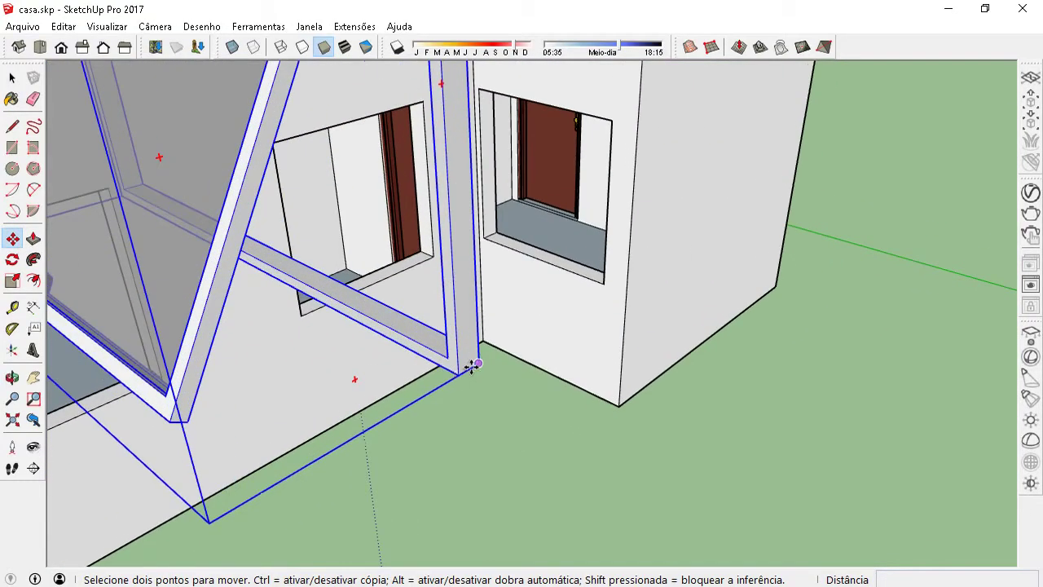
{"action": "left_click", "coordinate": [469, 371]}
{"action": "scroll", "coordinate": [610, 368], "scroll_direction": "down", "scroll_amount": 3}
{"action": "scroll", "coordinate": [714, 375], "scroll_direction": "down", "scroll_amount": 3}
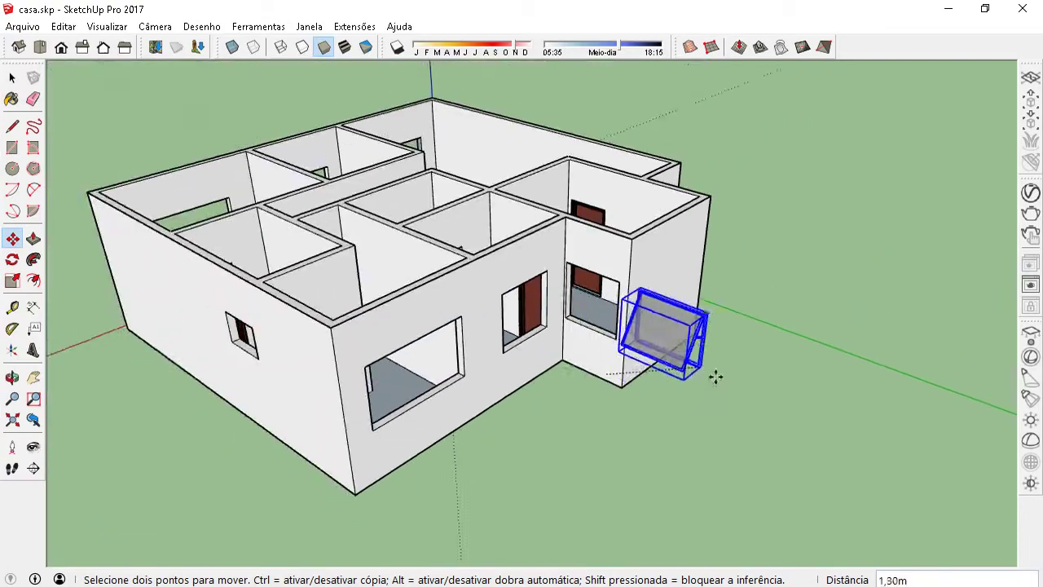
{"action": "mouse_move", "coordinate": [715, 375]}
{"action": "middle_mouse_down"}
{"action": "mouse_move", "coordinate": [372, 361]}
{"action": "mouse_move", "coordinate": [458, 353]}
{"action": "middle_mouse_up"}
{"action": "scroll", "coordinate": [458, 353], "scroll_direction": "up", "scroll_amount": 3}
{"action": "scroll", "coordinate": [483, 391], "scroll_direction": "up", "scroll_amount": 4}
{"action": "mouse_move", "coordinate": [506, 391]}
{"action": "middle_mouse_down"}
{"action": "mouse_move", "coordinate": [605, 405]}
{"action": "mouse_move", "coordinate": [341, 346]}
{"action": "mouse_move", "coordinate": [361, 361]}
{"action": "mouse_move", "coordinate": [617, 377]}
{"action": "middle_mouse_up"}
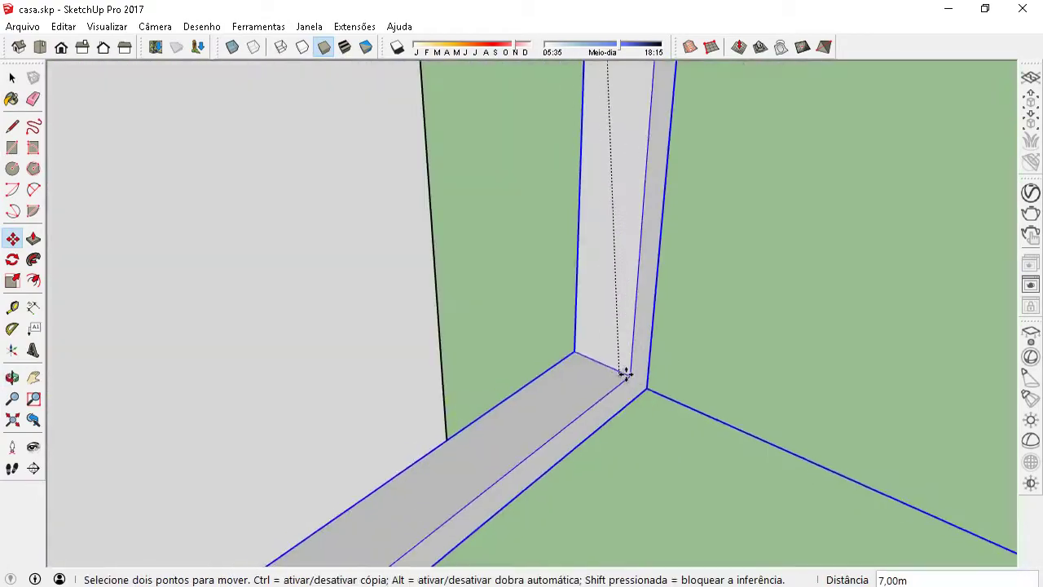
{"action": "scroll", "coordinate": [712, 323], "scroll_direction": "down", "scroll_amount": 2}
{"action": "scroll", "coordinate": [736, 307], "scroll_direction": "down", "scroll_amount": 2}
{"action": "scroll", "coordinate": [586, 340], "scroll_direction": "down", "scroll_amount": 5}
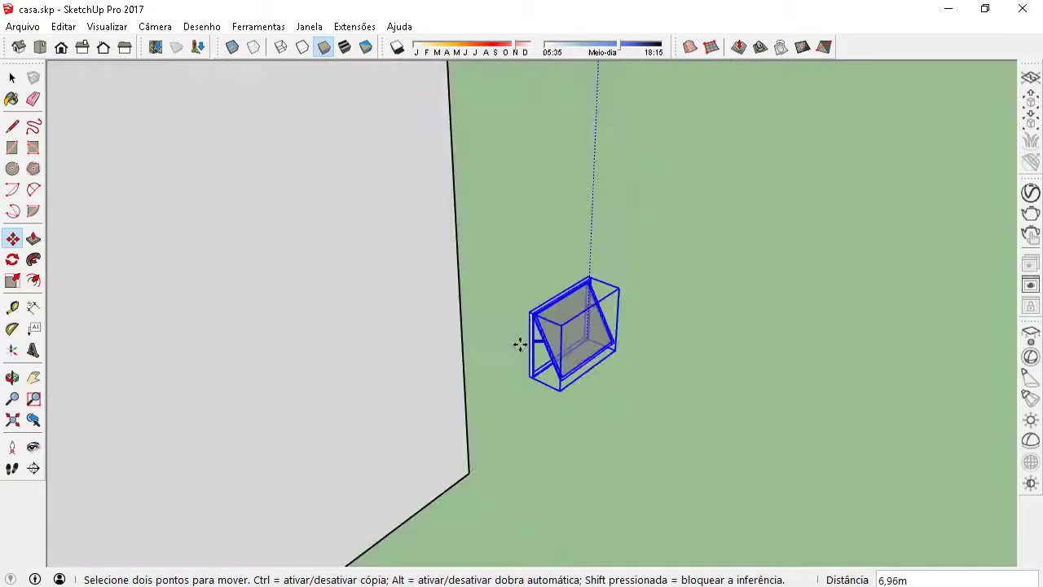
{"action": "middle_click_drag", "start_coordinate": [559, 302], "coordinate": [416, 376]}
{"action": "scroll", "coordinate": [465, 326], "scroll_direction": "up", "scroll_amount": 2}
{"action": "scroll", "coordinate": [481, 293], "scroll_direction": "up", "scroll_amount": 3}
{"action": "scroll", "coordinate": [477, 344], "scroll_direction": "up", "scroll_amount": 3}
{"action": "scroll", "coordinate": [378, 253], "scroll_direction": "up", "scroll_amount": 2}
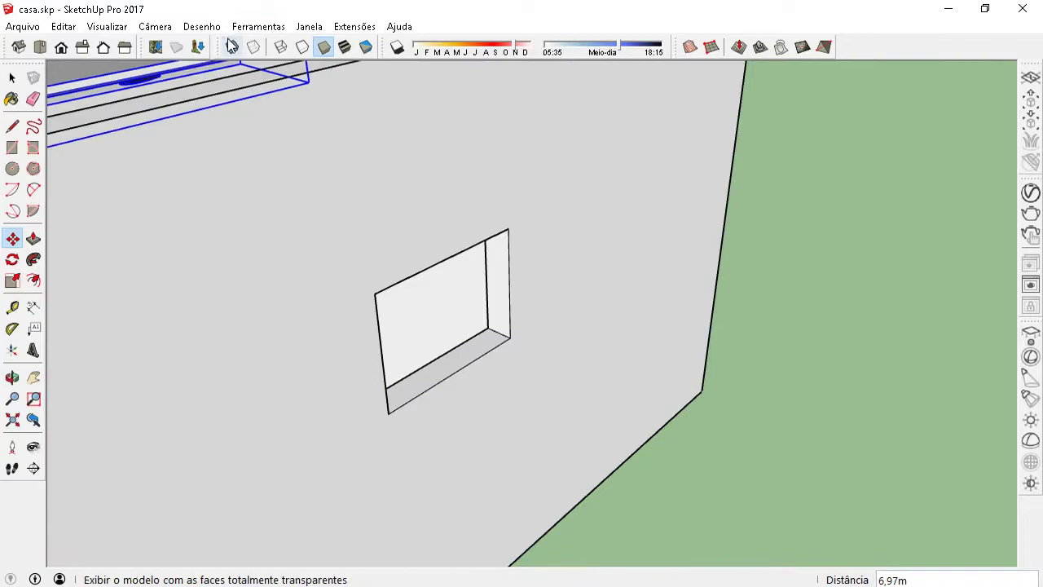
Step: Turn on X-ray to reveal the wall opening and drop the window into it
{"action": "left_click", "coordinate": [232, 47]}
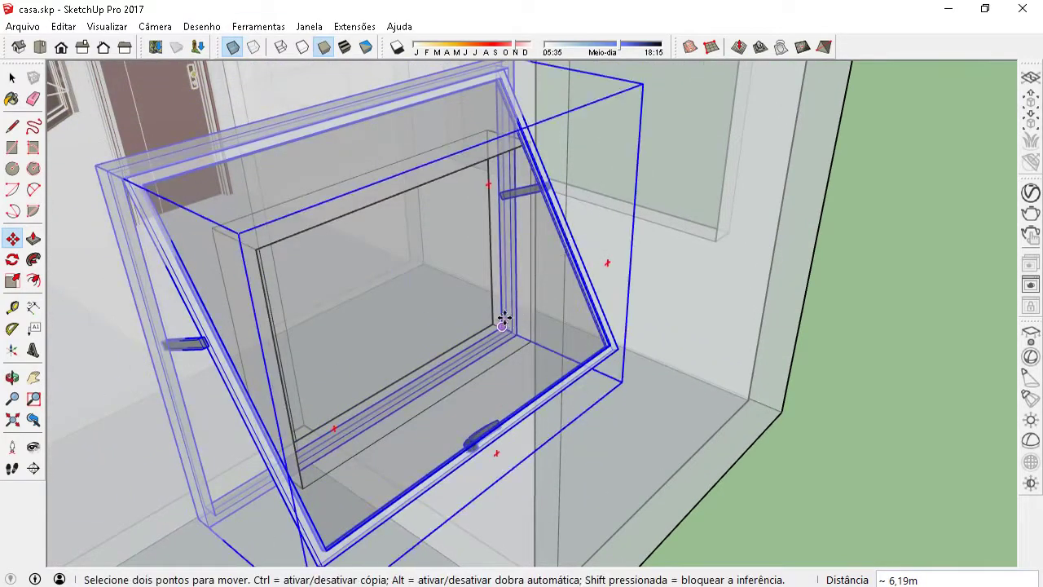
{"action": "scroll", "coordinate": [506, 317], "scroll_direction": "down", "scroll_amount": 5}
{"action": "middle_click_drag", "start_coordinate": [489, 342], "coordinate": [337, 280]}
{"action": "left_click", "coordinate": [232, 46]}
{"action": "scroll", "coordinate": [472, 298], "scroll_direction": "down", "scroll_amount": 3}
{"action": "scroll", "coordinate": [440, 308], "scroll_direction": "down", "scroll_amount": 2}
{"action": "key", "text": "space"}
{"action": "left_click", "coordinate": [432, 314]}
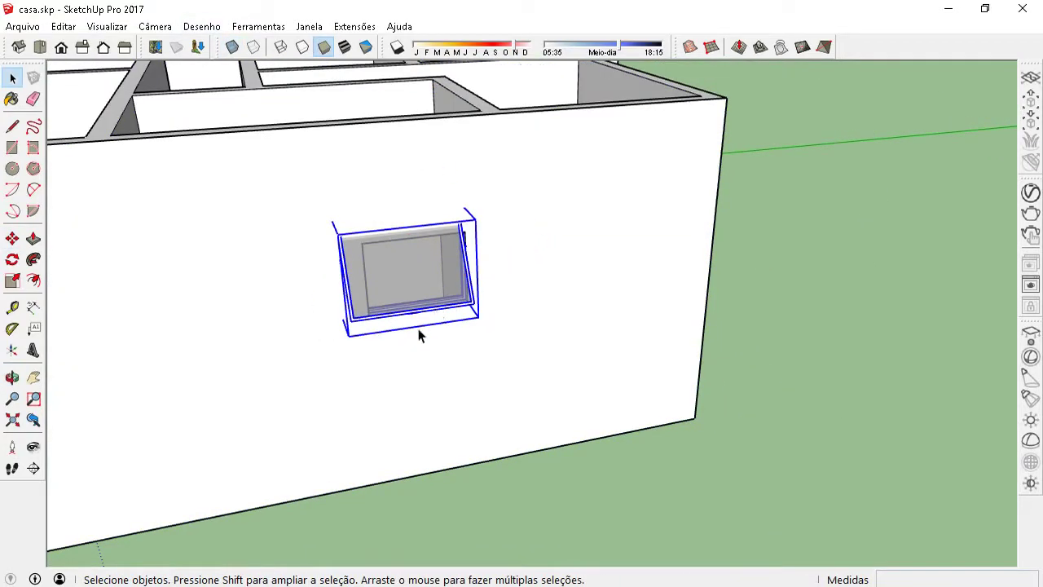
Step: Scale the window to 0,80 along the red axis, dismissing the autosave error
{"action": "scroll", "coordinate": [325, 273], "scroll_direction": "up", "scroll_amount": 3}
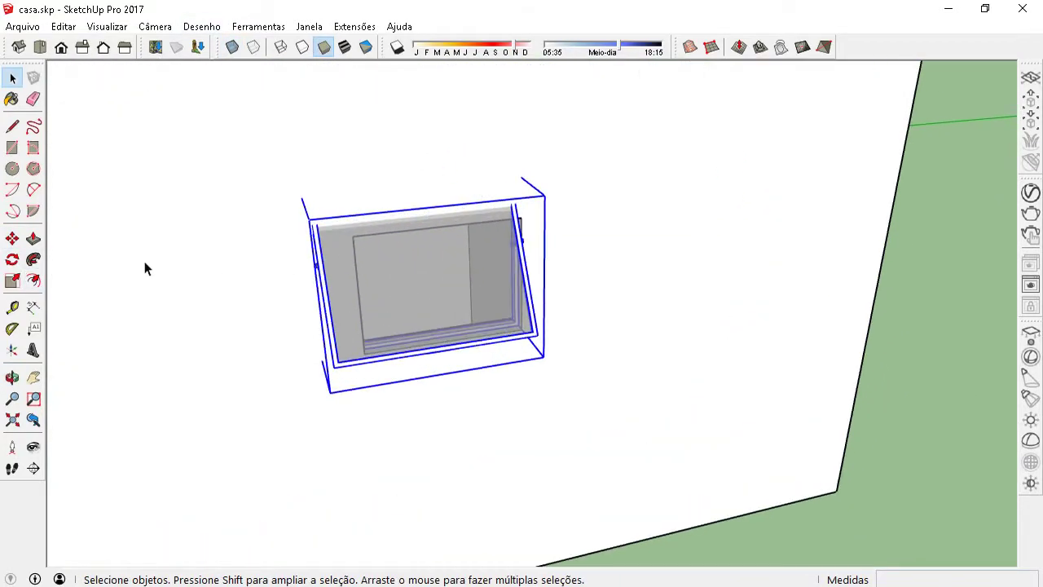
{"action": "left_click", "coordinate": [16, 277]}
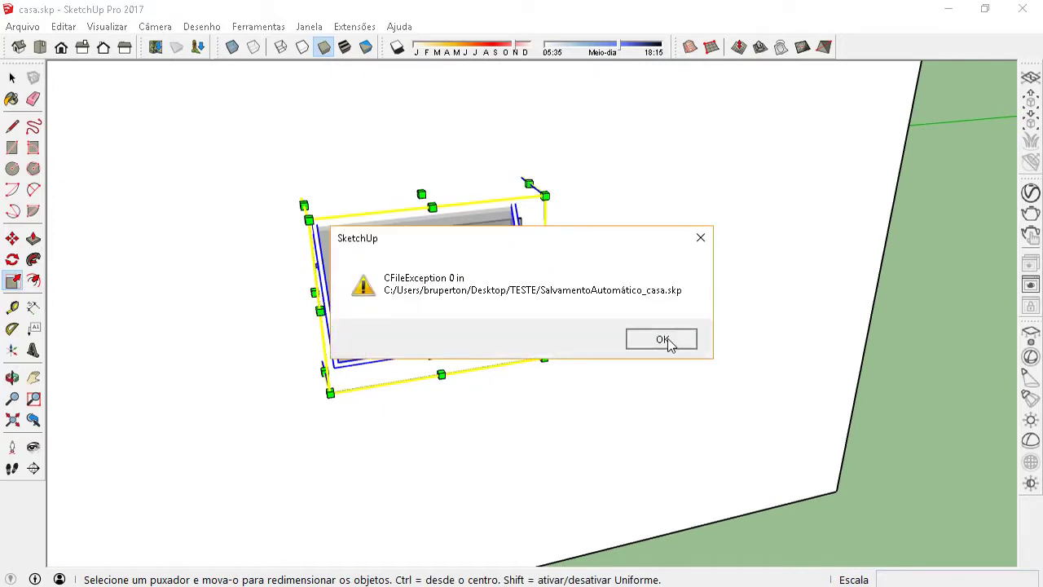
{"action": "left_click", "coordinate": [664, 340]}
{"action": "scroll", "coordinate": [272, 284], "scroll_direction": "up", "scroll_amount": 2}
{"action": "scroll", "coordinate": [247, 310], "scroll_direction": "up", "scroll_amount": 2}
{"action": "mouse_move", "coordinate": [247, 304]}
{"action": "left_mouse_down"}
{"action": "mouse_move", "coordinate": [342, 296]}
{"action": "mouse_move", "coordinate": [305, 298]}
{"action": "mouse_move", "coordinate": [316, 299]}
{"action": "left_mouse_up"}
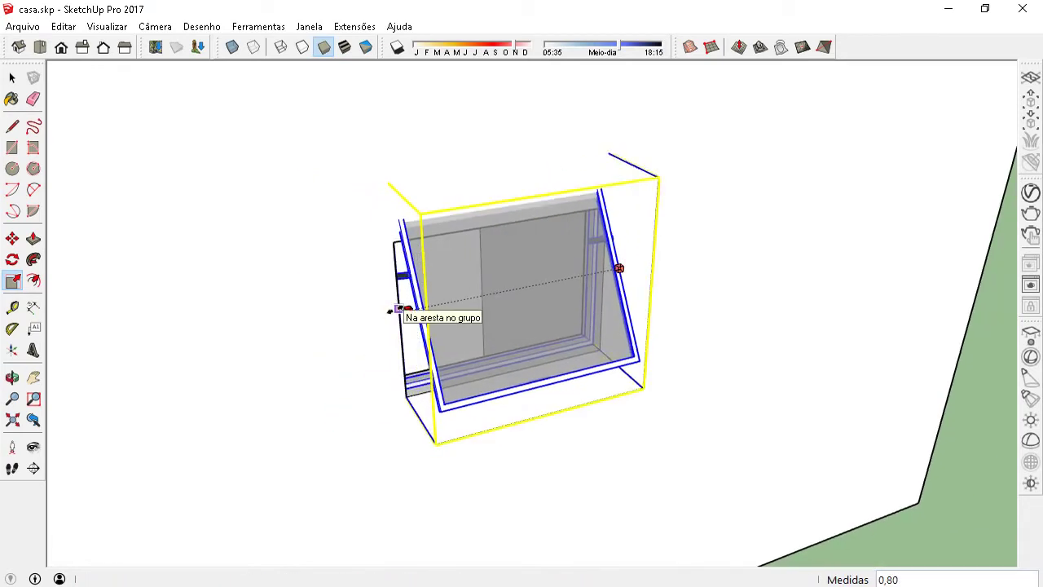
{"action": "left_click", "coordinate": [391, 311]}
Step: Scale the window height to 0,75 along the blue axis and review the house front
{"action": "middle_click_drag", "start_coordinate": [494, 333], "coordinate": [448, 281]}
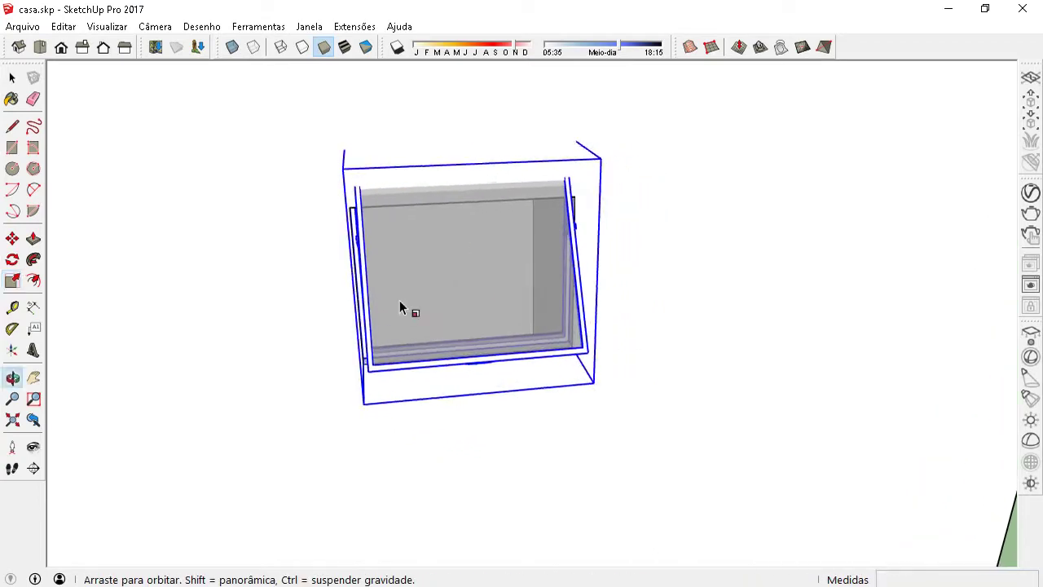
{"action": "left_click_drag", "start_coordinate": [468, 156], "coordinate": [455, 204]}
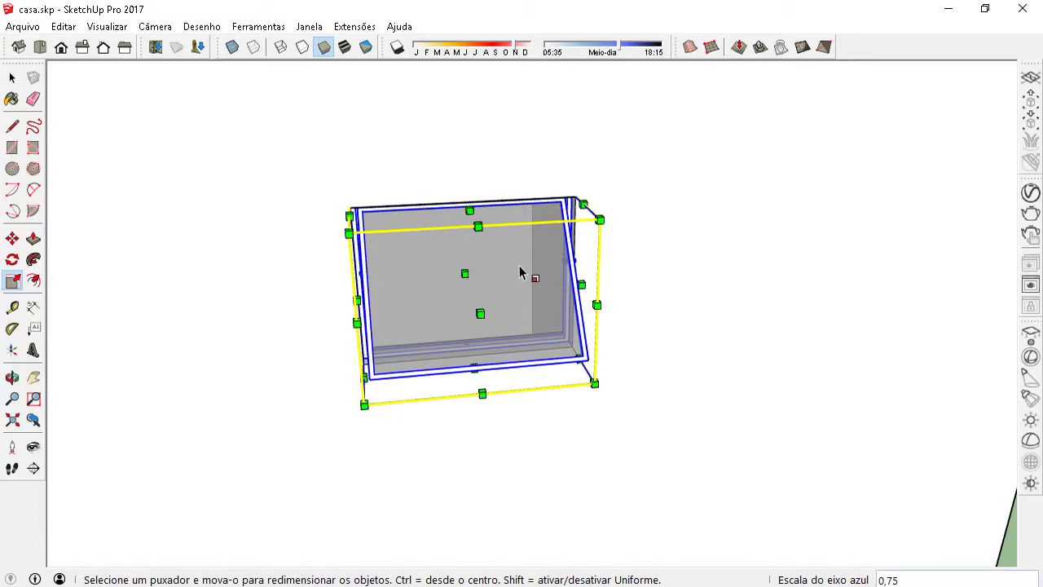
{"action": "middle_click_drag", "start_coordinate": [529, 274], "coordinate": [506, 295]}
{"action": "mouse_move", "coordinate": [565, 342]}
{"action": "middle_mouse_down"}
{"action": "mouse_move", "coordinate": [400, 286]}
{"action": "mouse_move", "coordinate": [354, 252]}
{"action": "mouse_move", "coordinate": [367, 277]}
{"action": "middle_mouse_up"}
{"action": "scroll", "coordinate": [366, 277], "scroll_direction": "up", "scroll_amount": 2}
{"action": "key", "text": "space"}
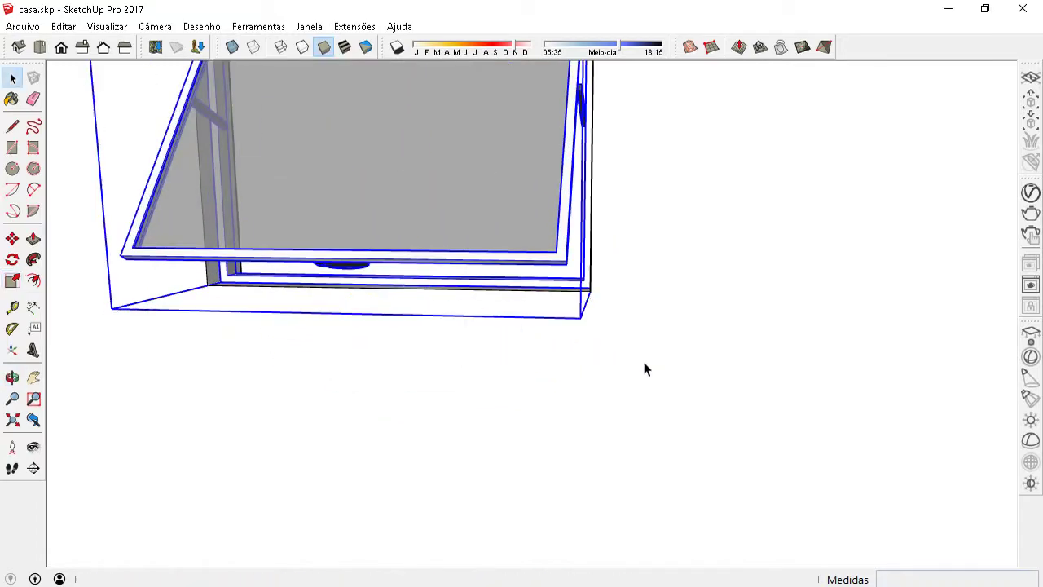
{"action": "scroll", "coordinate": [645, 366], "scroll_direction": "down", "scroll_amount": 3}
{"action": "scroll", "coordinate": [519, 334], "scroll_direction": "down", "scroll_amount": 5}
{"action": "mouse_move", "coordinate": [461, 315]}
{"action": "middle_mouse_down"}
{"action": "mouse_move", "coordinate": [635, 375]}
{"action": "mouse_move", "coordinate": [692, 371]}
{"action": "mouse_move", "coordinate": [582, 284]}
{"action": "mouse_move", "coordinate": [510, 197]}
{"action": "mouse_move", "coordinate": [709, 350]}
{"action": "mouse_move", "coordinate": [931, 449]}
{"action": "mouse_move", "coordinate": [736, 335]}
{"action": "mouse_move", "coordinate": [693, 379]}
{"action": "middle_mouse_up"}
Step: Start a Tape Measure from the small opening's lower-left corner, then cancel the measurement
{"action": "scroll", "coordinate": [526, 252], "scroll_direction": "up", "scroll_amount": 3}
{"action": "scroll", "coordinate": [540, 233], "scroll_direction": "up", "scroll_amount": 1}
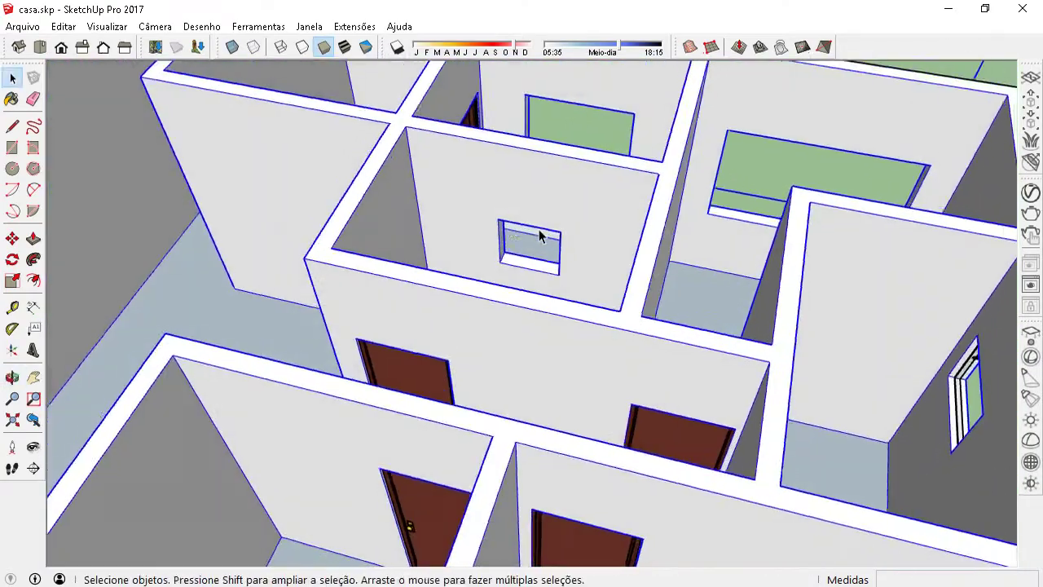
{"action": "scroll", "coordinate": [512, 242], "scroll_direction": "up", "scroll_amount": 2}
{"action": "scroll", "coordinate": [555, 263], "scroll_direction": "down", "scroll_amount": 4}
{"action": "scroll", "coordinate": [556, 263], "scroll_direction": "down", "scroll_amount": 2}
{"action": "scroll", "coordinate": [554, 235], "scroll_direction": "up", "scroll_amount": 4}
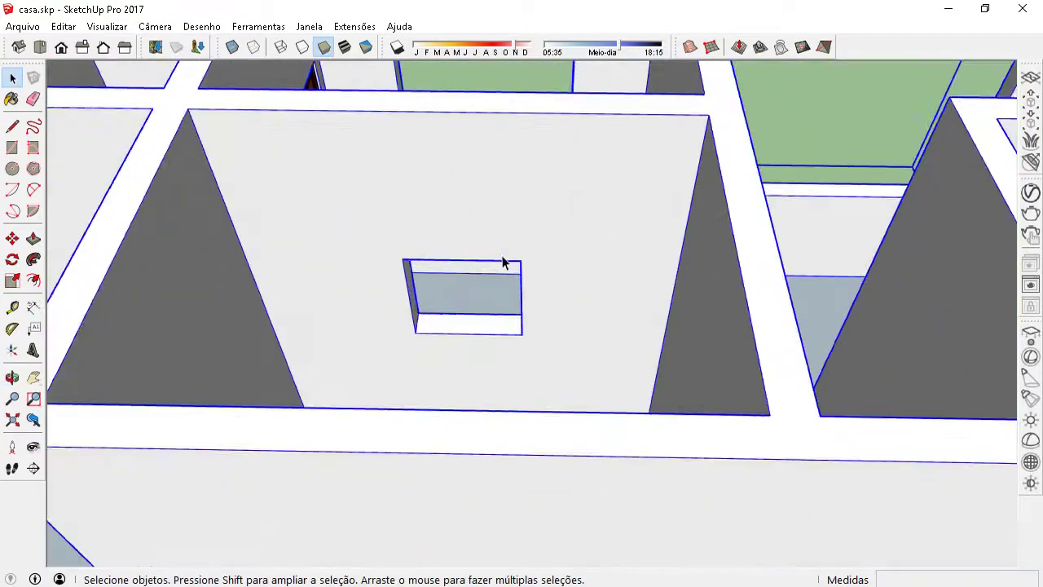
{"action": "scroll", "coordinate": [503, 261], "scroll_direction": "up", "scroll_amount": 2}
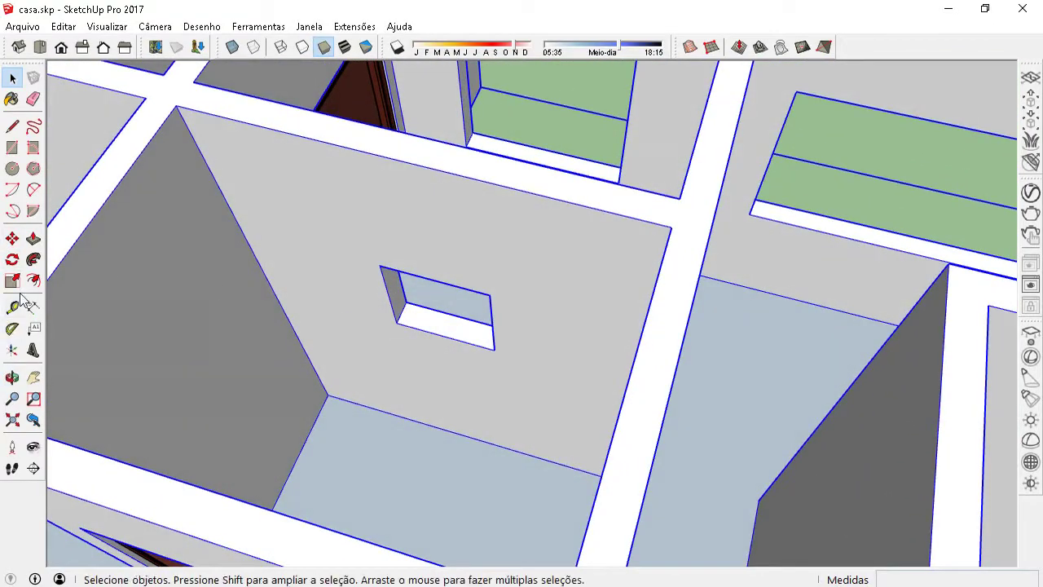
{"action": "left_click", "coordinate": [13, 310]}
{"action": "left_click", "coordinate": [396, 323]}
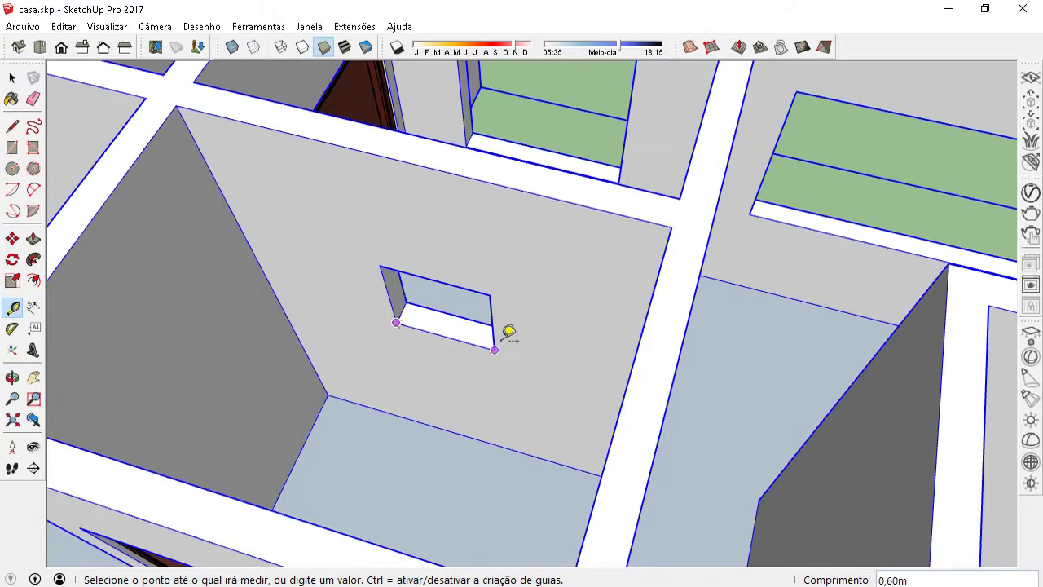
{"action": "middle_click_drag", "start_coordinate": [408, 326], "coordinate": [414, 266]}
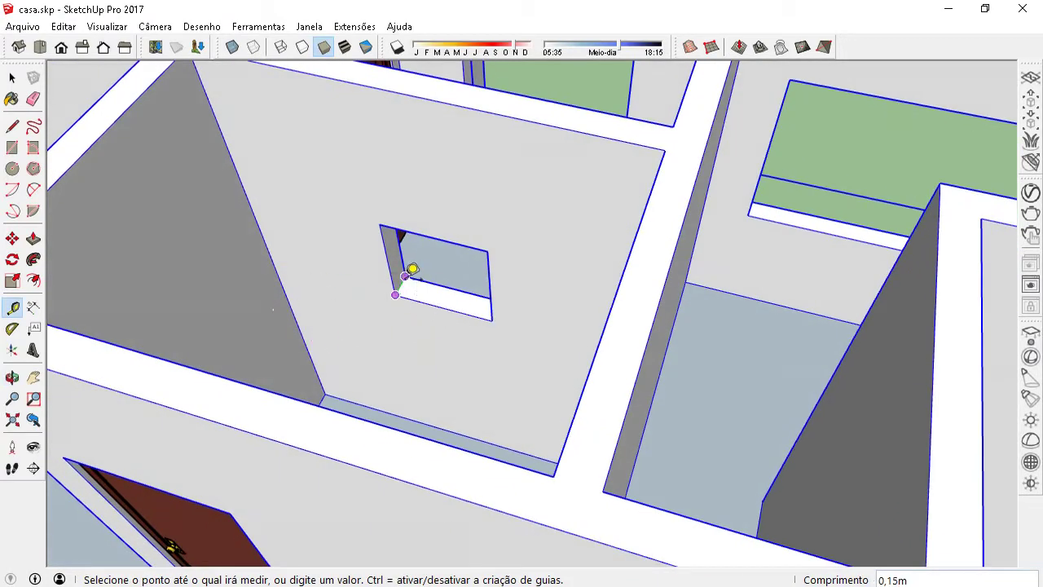
{"action": "key", "text": "Escape"}
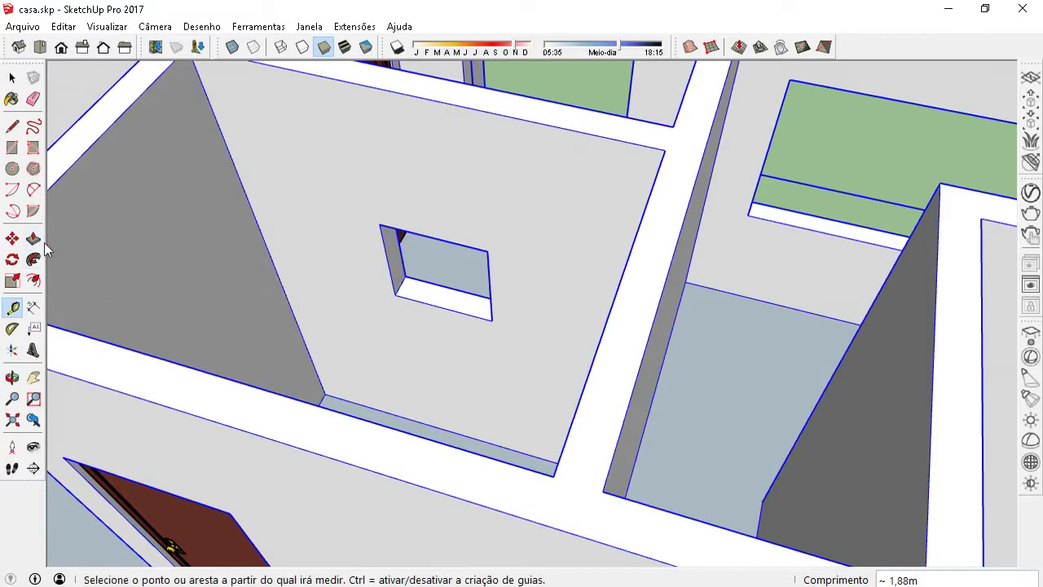
{"action": "key", "text": "space"}
Step: Push the opening's side face 0,10 m with Push/Pull, then zoom out to the house
{"action": "mouse_move", "coordinate": [323, 229]}
{"action": "middle_mouse_down"}
{"action": "mouse_move", "coordinate": [392, 273]}
{"action": "mouse_move", "coordinate": [461, 288]}
{"action": "mouse_move", "coordinate": [461, 345]}
{"action": "middle_mouse_up"}
{"action": "scroll", "coordinate": [388, 233], "scroll_direction": "up", "scroll_amount": 3}
{"action": "scroll", "coordinate": [388, 233], "scroll_direction": "up", "scroll_amount": 2}
{"action": "left_click", "coordinate": [33, 238]}
{"action": "scroll", "coordinate": [499, 293], "scroll_direction": "up", "scroll_amount": 3}
{"action": "left_click", "coordinate": [452, 338]}
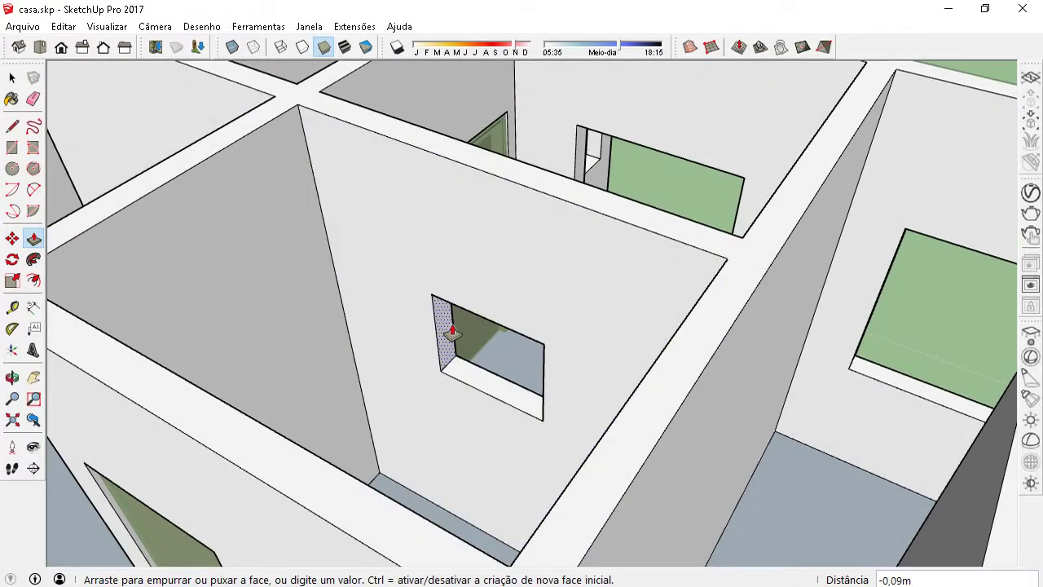
{"action": "middle_click_drag", "start_coordinate": [453, 334], "coordinate": [720, 372]}
{"action": "left_click", "coordinate": [738, 371]}
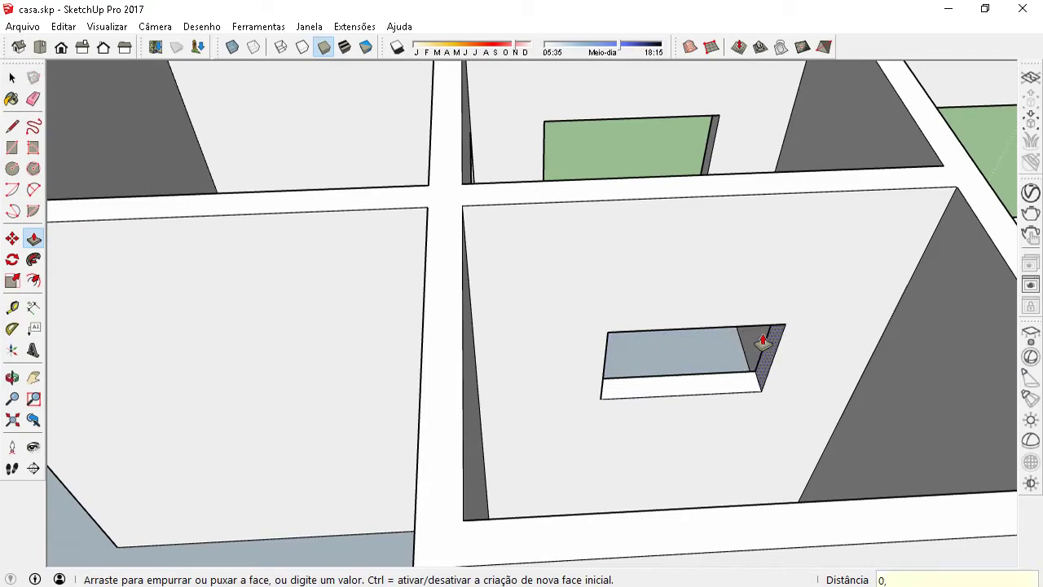
{"action": "left_click", "coordinate": [762, 342]}
{"action": "scroll", "coordinate": [513, 329], "scroll_direction": "down", "scroll_amount": 5}
{"action": "scroll", "coordinate": [496, 298], "scroll_direction": "down", "scroll_amount": 3}
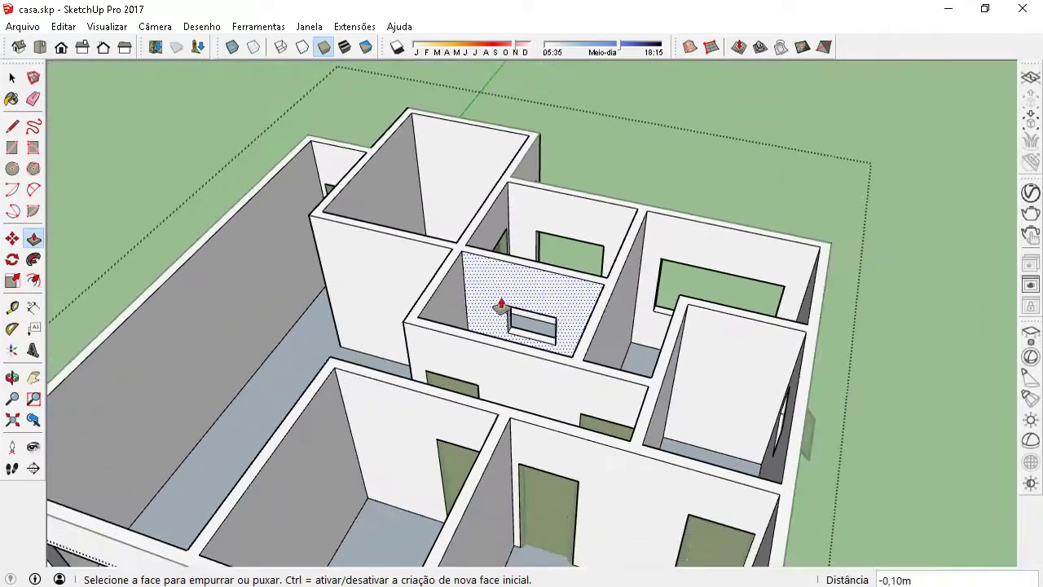
{"action": "key", "text": "space"}
{"action": "middle_click_drag", "start_coordinate": [885, 452], "coordinate": [813, 414]}
{"action": "scroll", "coordinate": [737, 459], "scroll_direction": "up", "scroll_amount": 3}
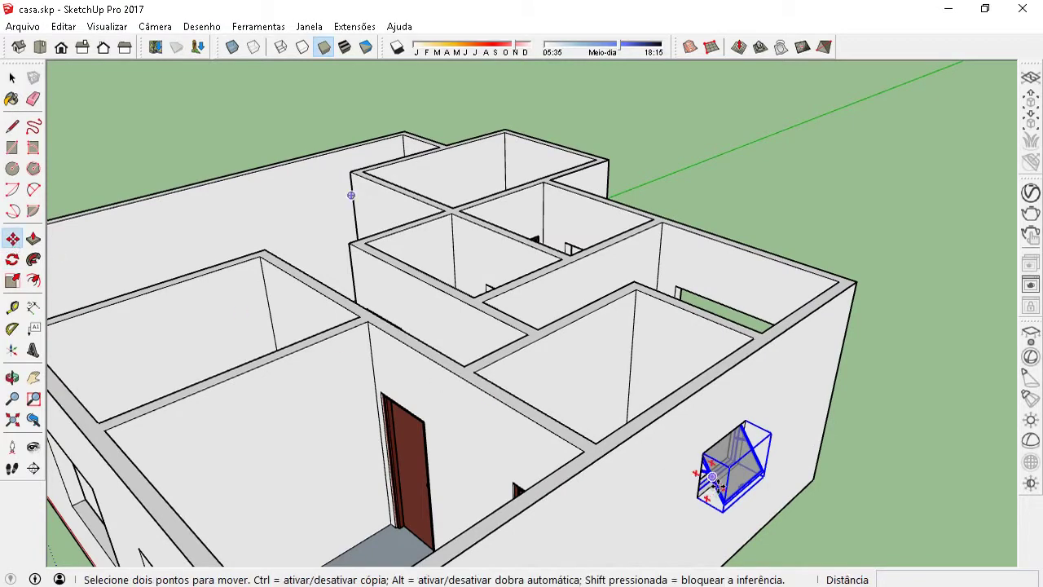
Step: Ctrl-move a copy of the window out of the wall to sit beside the house
{"action": "scroll", "coordinate": [693, 480], "scroll_direction": "up", "scroll_amount": 2}
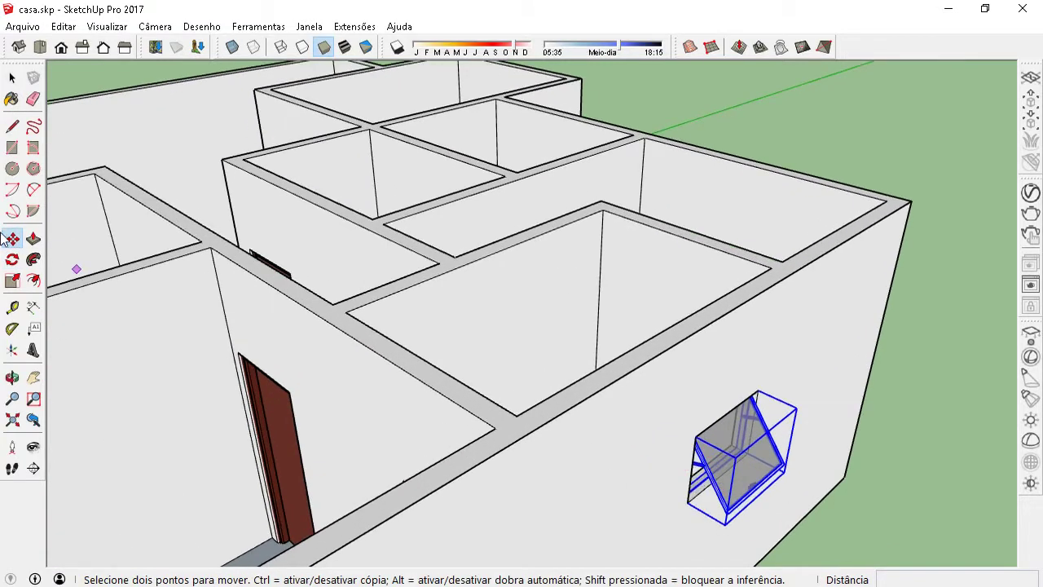
{"action": "scroll", "coordinate": [688, 503], "scroll_direction": "down", "scroll_amount": 3}
{"action": "key", "text": "ctrl"}
{"action": "left_click", "coordinate": [698, 491]}
{"action": "middle_click_drag", "start_coordinate": [617, 426], "coordinate": [495, 302]}
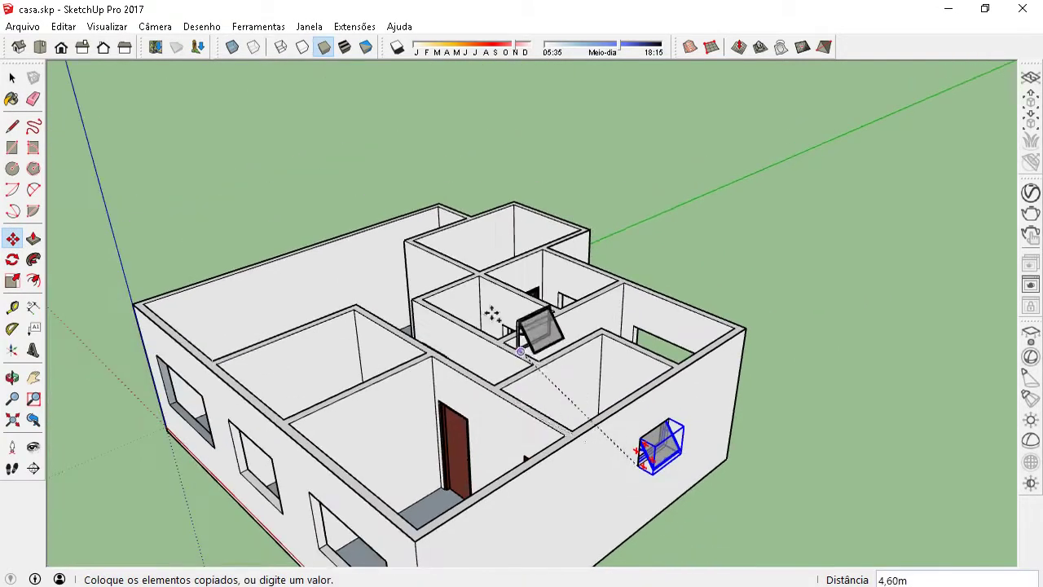
{"action": "scroll", "coordinate": [577, 419], "scroll_direction": "up", "scroll_amount": 2}
{"action": "scroll", "coordinate": [577, 419], "scroll_direction": "up", "scroll_amount": 1}
{"action": "scroll", "coordinate": [454, 383], "scroll_direction": "up", "scroll_amount": 2}
{"action": "scroll", "coordinate": [652, 214], "scroll_direction": "up", "scroll_amount": 2}
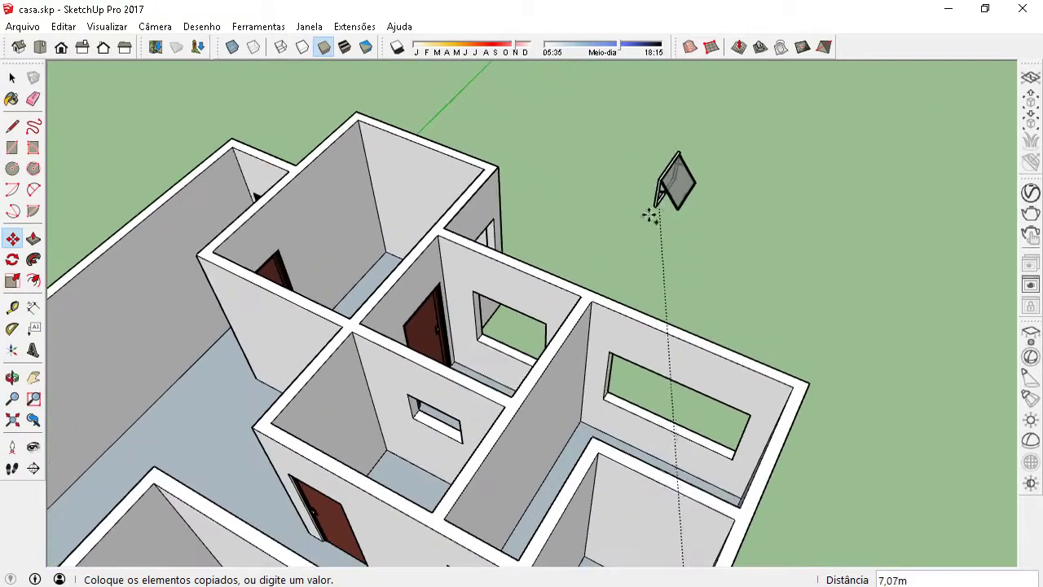
{"action": "scroll", "coordinate": [640, 232], "scroll_direction": "up", "scroll_amount": 1}
{"action": "scroll", "coordinate": [652, 244], "scroll_direction": "up", "scroll_amount": 1}
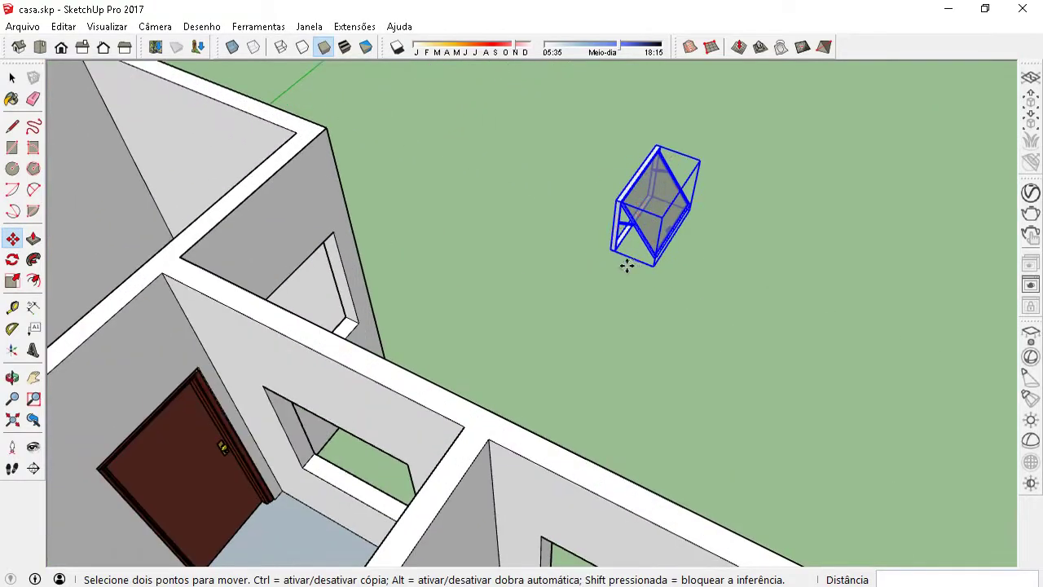
{"action": "scroll", "coordinate": [626, 266], "scroll_direction": "down", "scroll_amount": 1}
{"action": "scroll", "coordinate": [644, 258], "scroll_direction": "down", "scroll_amount": 1}
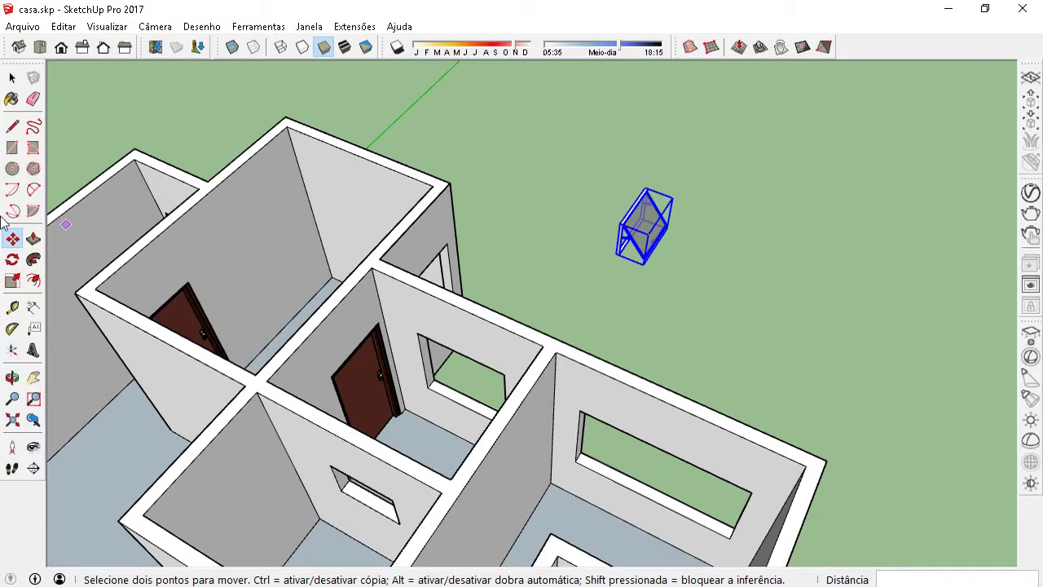
Step: Rotate the window copy 90° about the red axis
{"action": "left_click", "coordinate": [13, 262]}
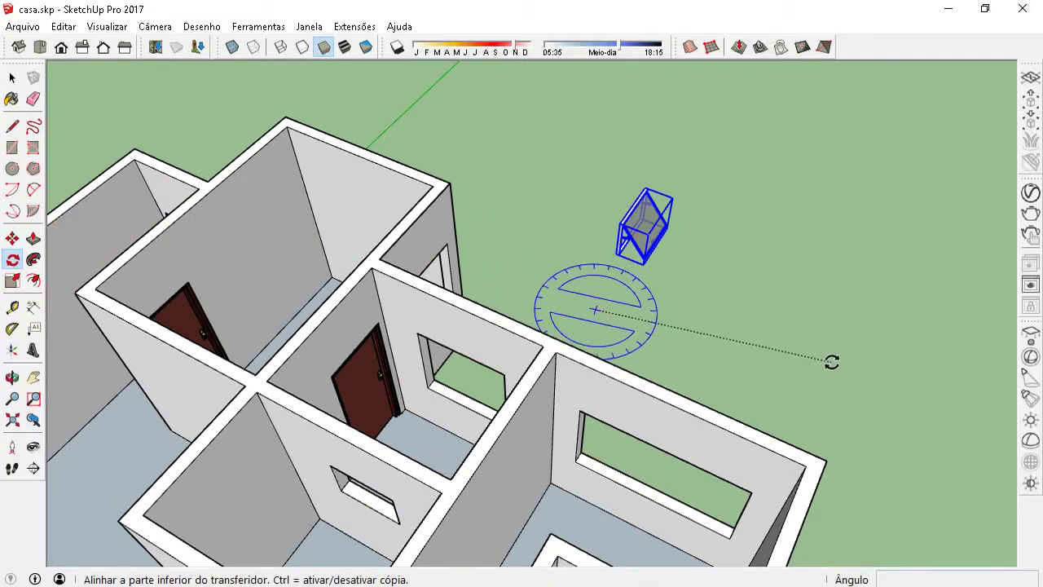
{"action": "left_click", "coordinate": [817, 401]}
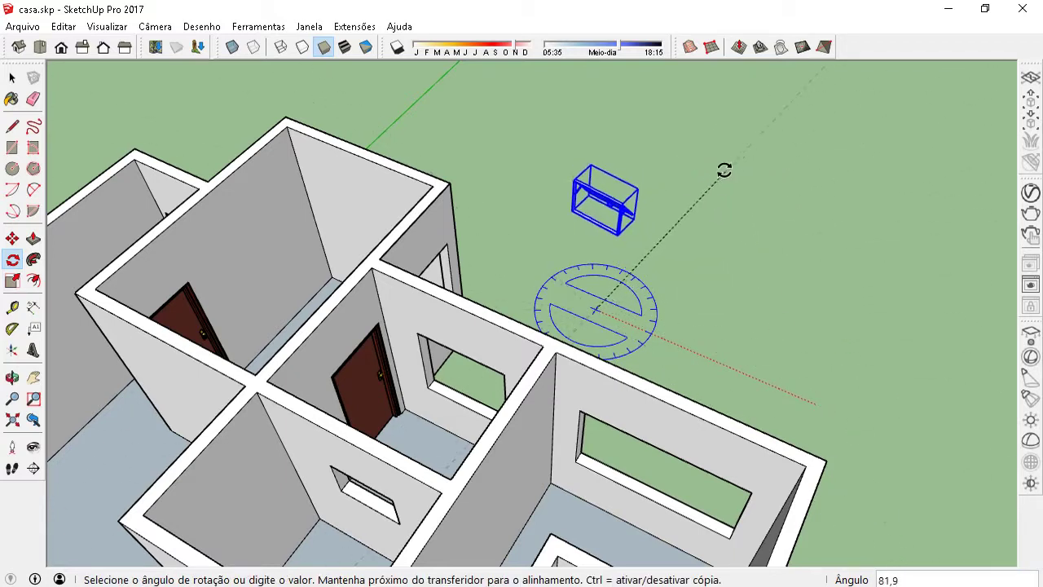
{"action": "left_click", "coordinate": [686, 155]}
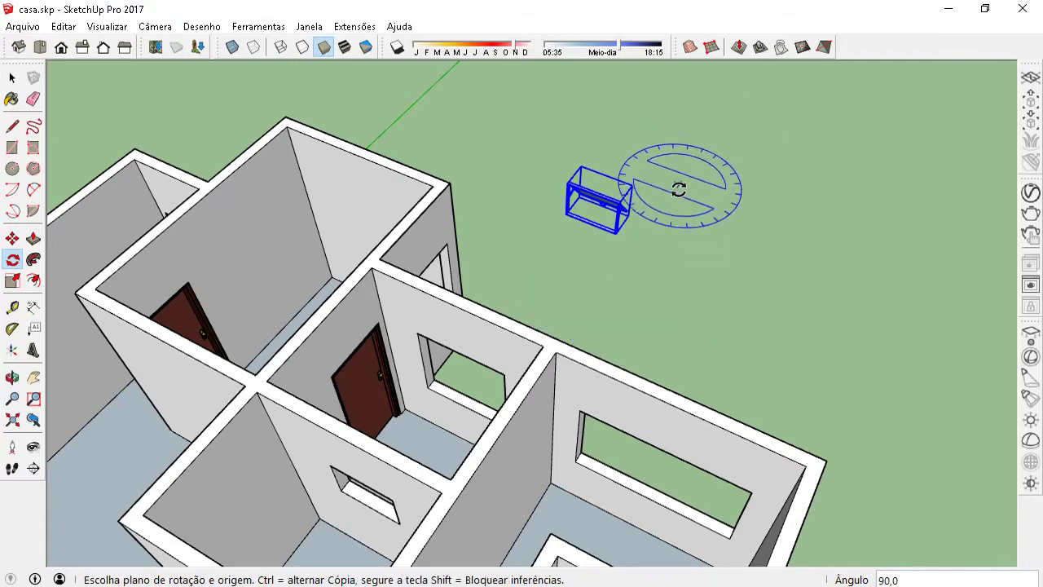
{"action": "left_click", "coordinate": [13, 238]}
{"action": "scroll", "coordinate": [685, 245], "scroll_direction": "up", "scroll_amount": 5}
Step: Move the rotated window copy into the small opening in the middle room's wall
{"action": "mouse_move", "coordinate": [598, 225]}
{"action": "middle_mouse_down"}
{"action": "mouse_move", "coordinate": [554, 221]}
{"action": "mouse_move", "coordinate": [590, 234]}
{"action": "middle_mouse_up"}
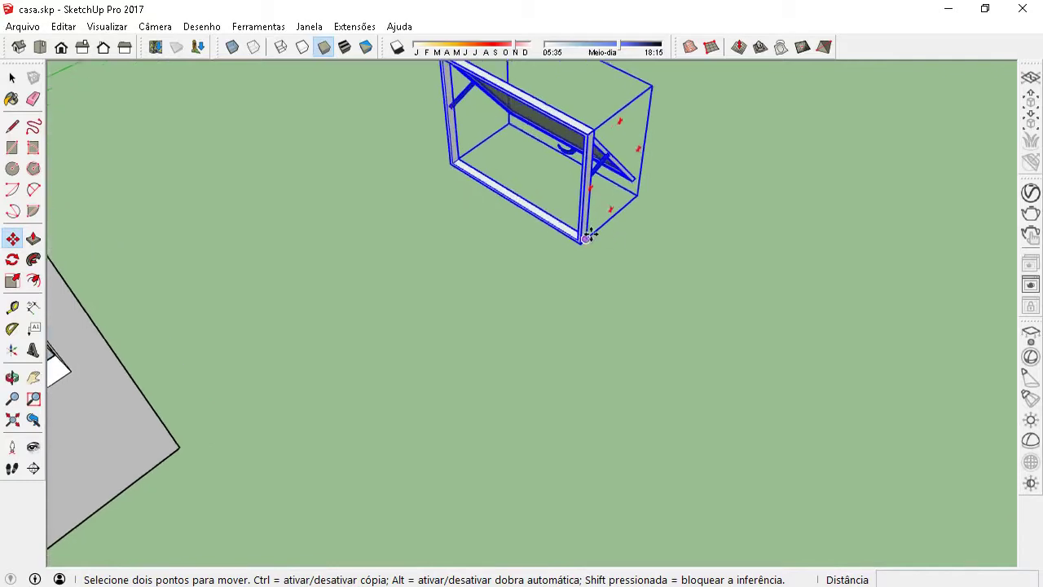
{"action": "scroll", "coordinate": [591, 235], "scroll_direction": "up", "scroll_amount": 2}
{"action": "scroll", "coordinate": [585, 242], "scroll_direction": "up", "scroll_amount": 2}
{"action": "scroll", "coordinate": [583, 245], "scroll_direction": "down", "scroll_amount": 3}
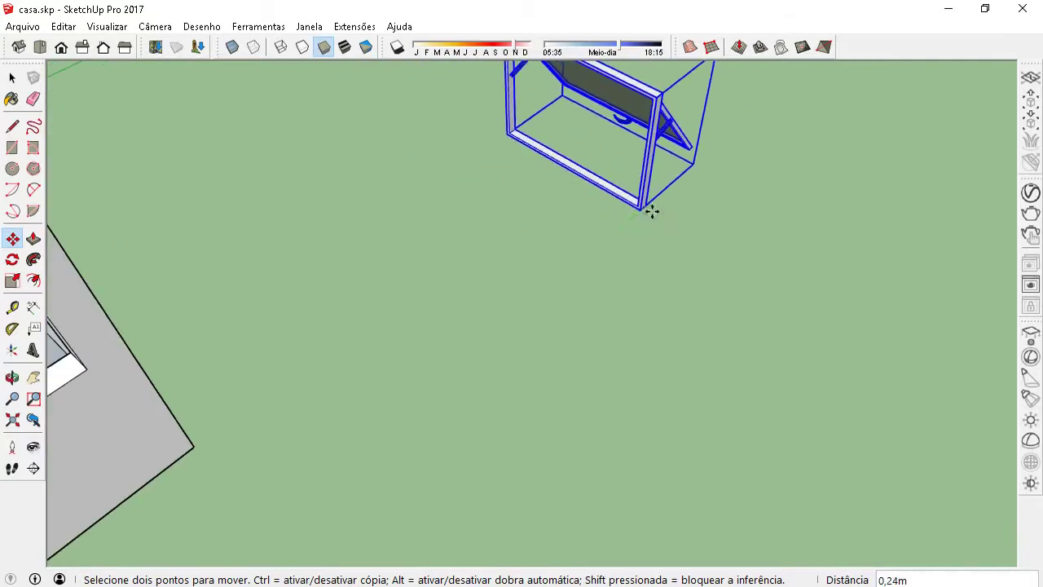
{"action": "scroll", "coordinate": [648, 208], "scroll_direction": "down", "scroll_amount": 3}
{"action": "scroll", "coordinate": [652, 200], "scroll_direction": "down", "scroll_amount": 3}
{"action": "middle_click_drag", "start_coordinate": [559, 222], "coordinate": [544, 303]}
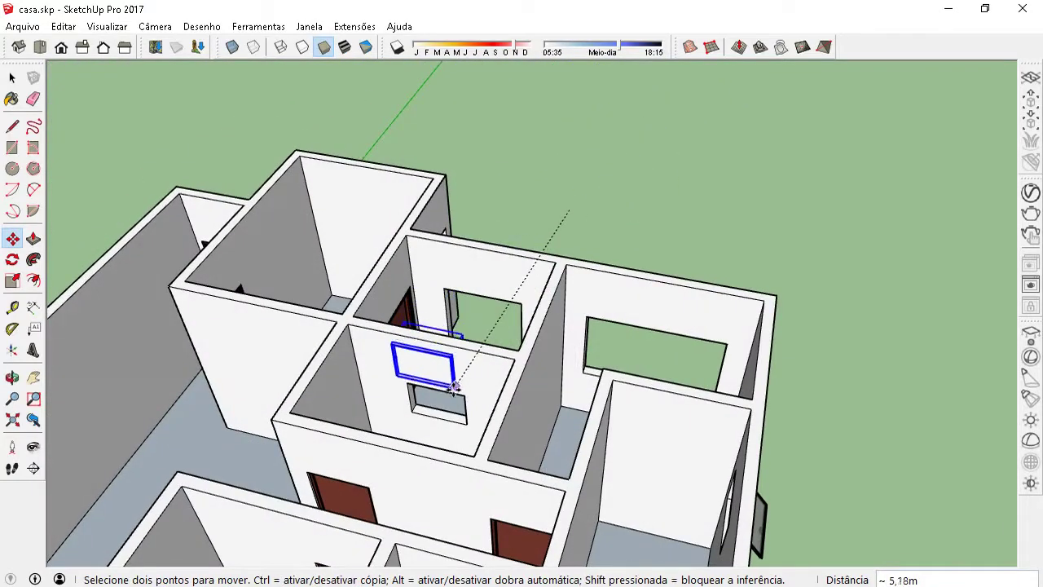
{"action": "mouse_move", "coordinate": [450, 393]}
{"action": "middle_mouse_down"}
{"action": "mouse_move", "coordinate": [426, 421]}
{"action": "mouse_move", "coordinate": [643, 366]}
{"action": "middle_mouse_up"}
{"action": "scroll", "coordinate": [431, 391], "scroll_direction": "up", "scroll_amount": 2}
{"action": "scroll", "coordinate": [432, 408], "scroll_direction": "up", "scroll_amount": 4}
{"action": "scroll", "coordinate": [661, 352], "scroll_direction": "up", "scroll_amount": 3}
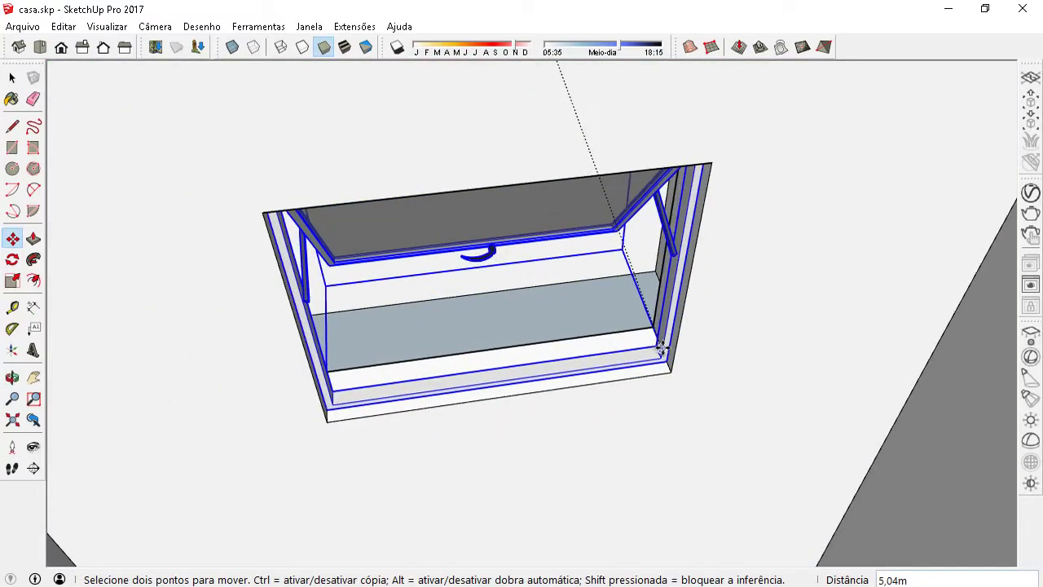
{"action": "mouse_move", "coordinate": [628, 373]}
{"action": "middle_mouse_down"}
{"action": "mouse_move", "coordinate": [500, 321]}
{"action": "mouse_move", "coordinate": [456, 256]}
{"action": "mouse_move", "coordinate": [477, 291]}
{"action": "middle_mouse_up"}
{"action": "key", "text": "space"}
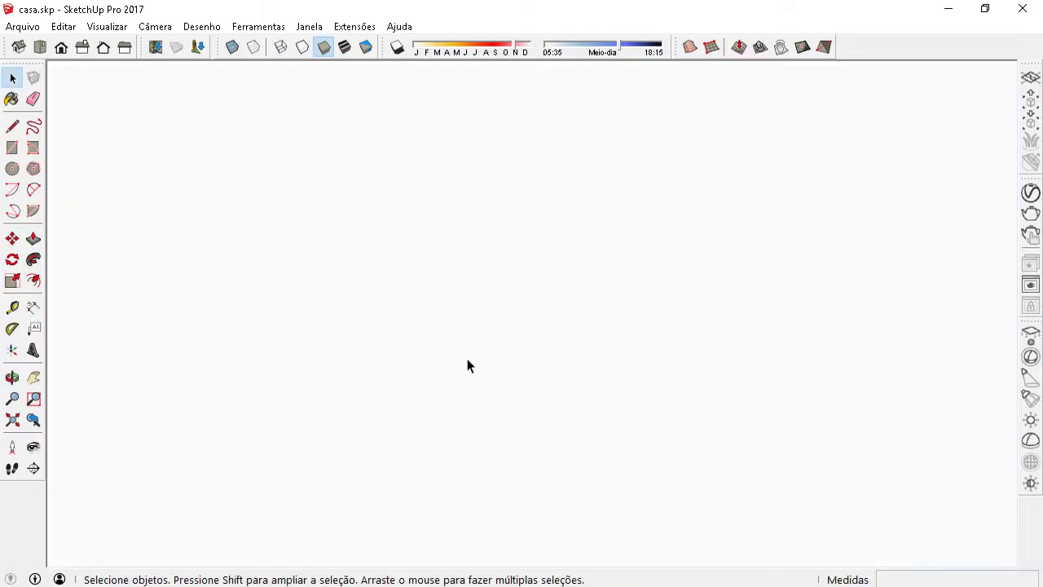
Step: Select the window inside the house group, try Tape Measure and Scale, then deselect it
{"action": "scroll", "coordinate": [467, 366], "scroll_direction": "down", "scroll_amount": 3}
{"action": "scroll", "coordinate": [442, 368], "scroll_direction": "down", "scroll_amount": 3}
{"action": "scroll", "coordinate": [581, 344], "scroll_direction": "down", "scroll_amount": 1}
{"action": "scroll", "coordinate": [512, 275], "scroll_direction": "down", "scroll_amount": 1}
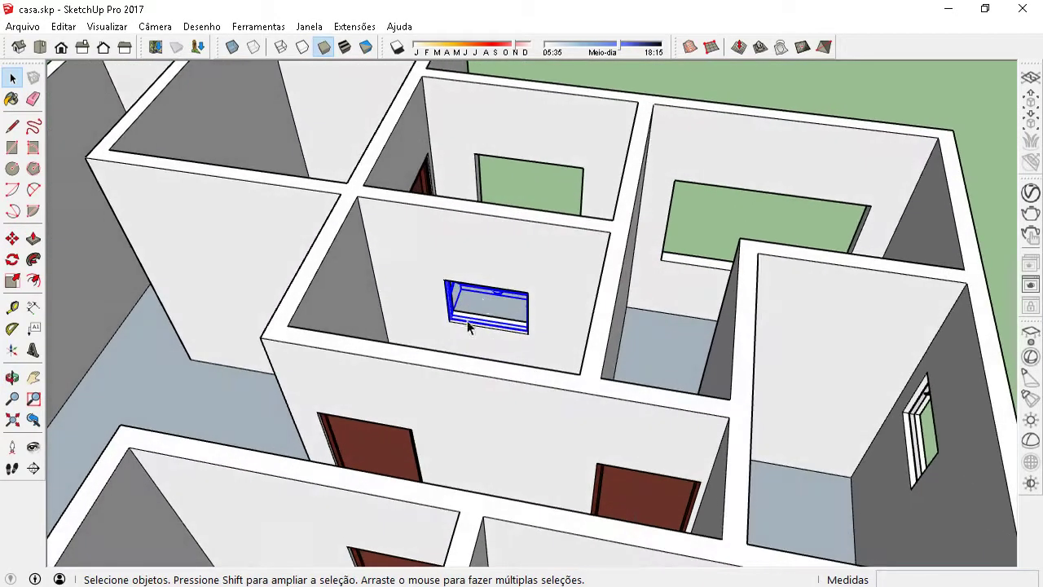
{"action": "scroll", "coordinate": [468, 326], "scroll_direction": "down", "scroll_amount": 1}
{"action": "scroll", "coordinate": [473, 326], "scroll_direction": "down", "scroll_amount": 1}
{"action": "mouse_move", "coordinate": [812, 373]}
{"action": "middle_mouse_down"}
{"action": "mouse_move", "coordinate": [973, 333]}
{"action": "mouse_move", "coordinate": [954, 296]}
{"action": "mouse_move", "coordinate": [780, 366]}
{"action": "mouse_move", "coordinate": [511, 320]}
{"action": "middle_mouse_up"}
{"action": "left_click", "coordinate": [511, 320]}
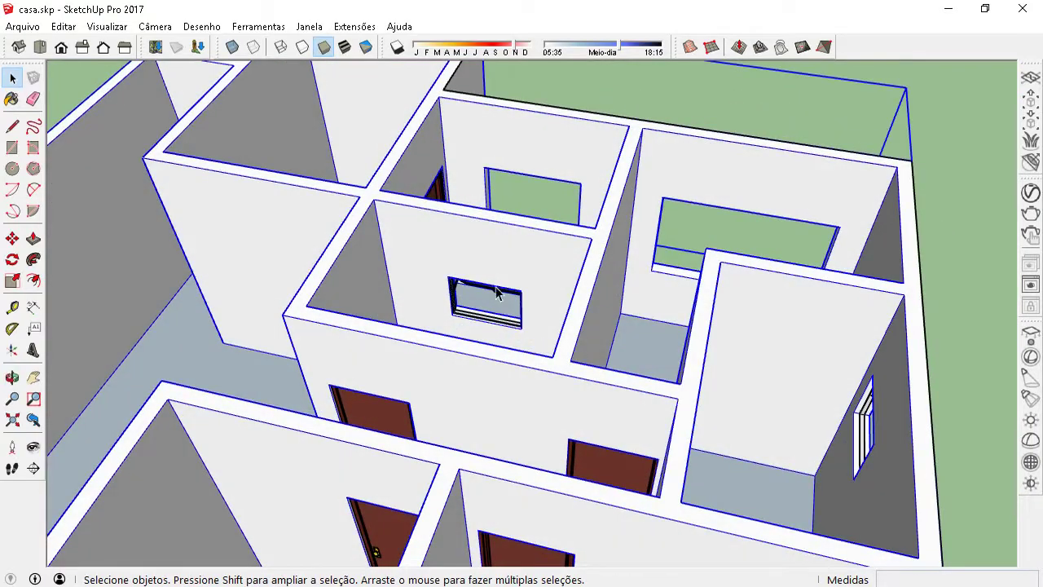
{"action": "scroll", "coordinate": [481, 305], "scroll_direction": "up", "scroll_amount": 1}
{"action": "double_click", "coordinate": [497, 298]}
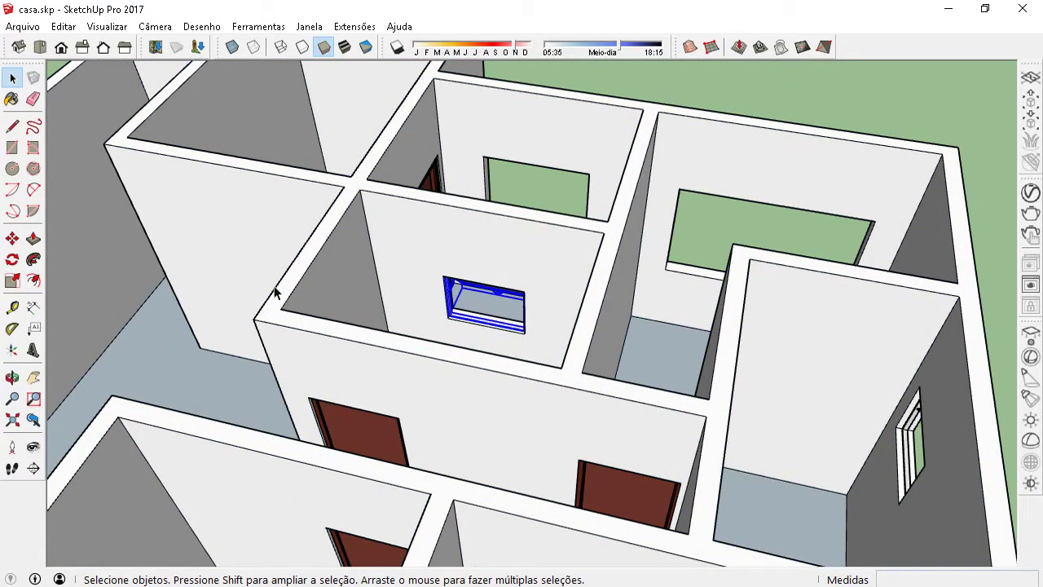
{"action": "left_click", "coordinate": [10, 307]}
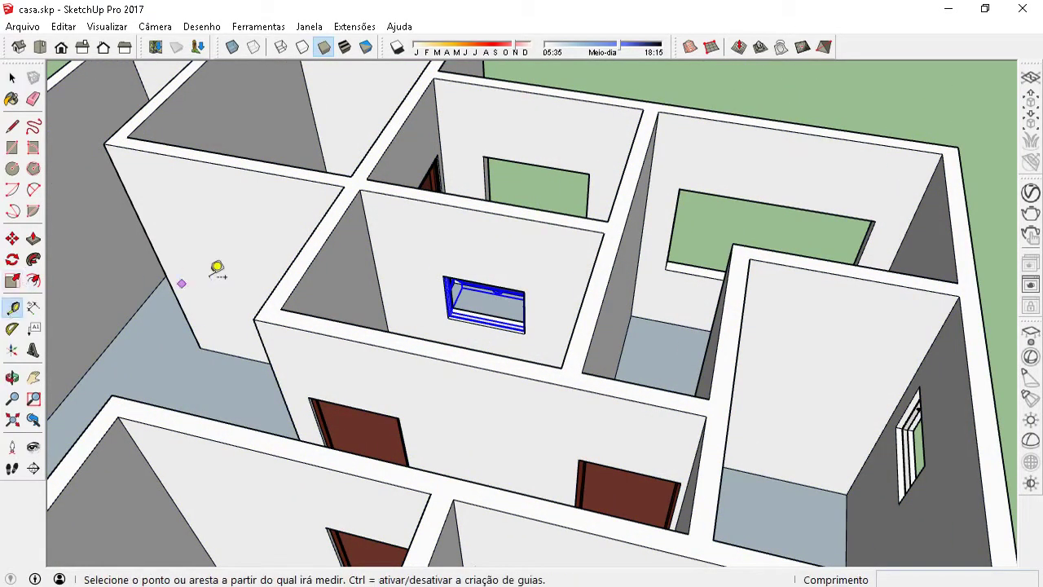
{"action": "left_click", "coordinate": [15, 279]}
{"action": "key", "text": "space"}
{"action": "left_click", "coordinate": [967, 229]}
{"action": "mouse_move", "coordinate": [967, 228]}
{"action": "middle_mouse_down"}
{"action": "mouse_move", "coordinate": [289, 304]}
{"action": "mouse_move", "coordinate": [494, 315]}
{"action": "middle_mouse_up"}
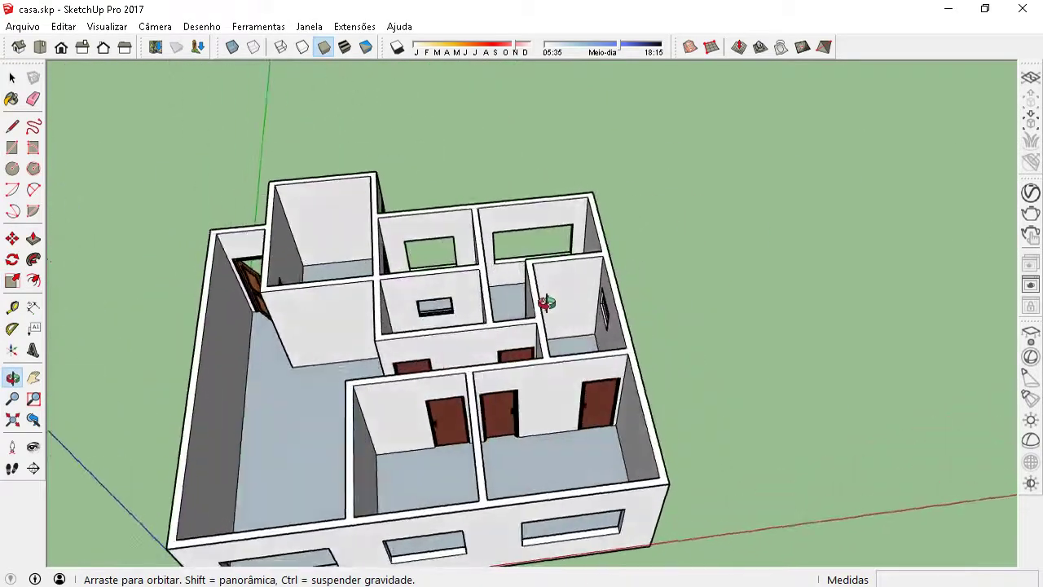
{"action": "scroll", "coordinate": [457, 261], "scroll_direction": "up", "scroll_amount": 3}
{"action": "mouse_move", "coordinate": [423, 209]}
{"action": "middle_mouse_down"}
{"action": "mouse_move", "coordinate": [524, 209]}
{"action": "mouse_move", "coordinate": [333, 235]}
{"action": "mouse_move", "coordinate": [374, 248]}
{"action": "middle_mouse_up"}
Step: Search the 3D Warehouse (Arquivo > 3D Warehouse) for 'janela cozinha'
{"action": "left_click", "coordinate": [22, 26]}
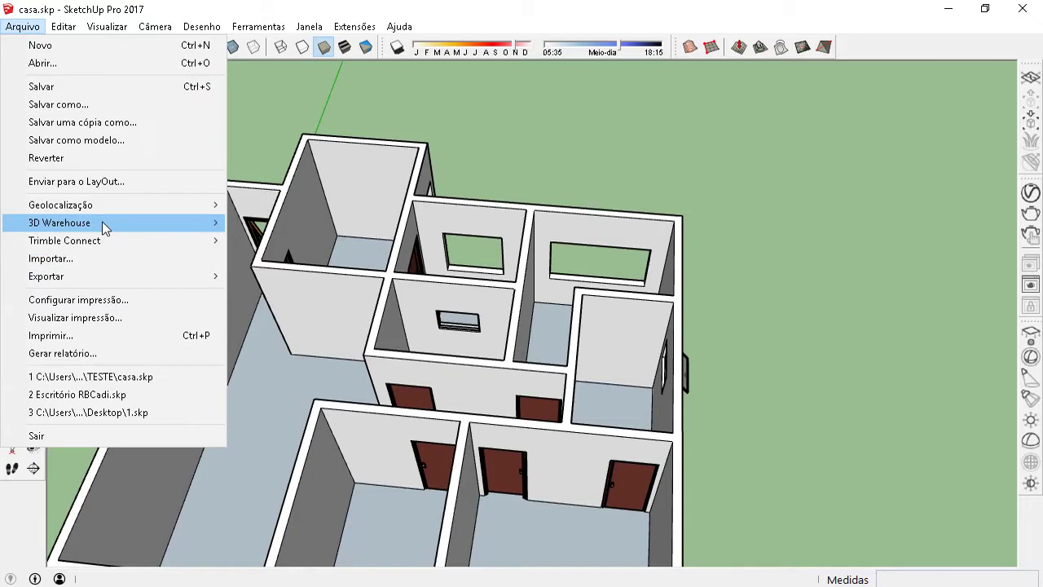
{"action": "mouse_move", "coordinate": [59, 222]}
{"action": "left_click", "coordinate": [244, 218]}
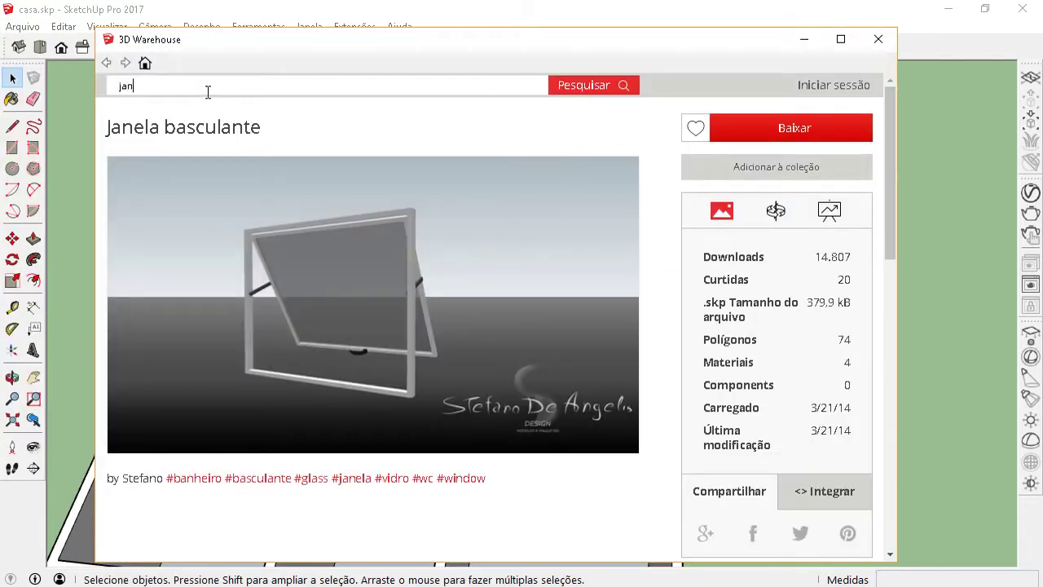
{"action": "type", "text": "ela cozinha"}
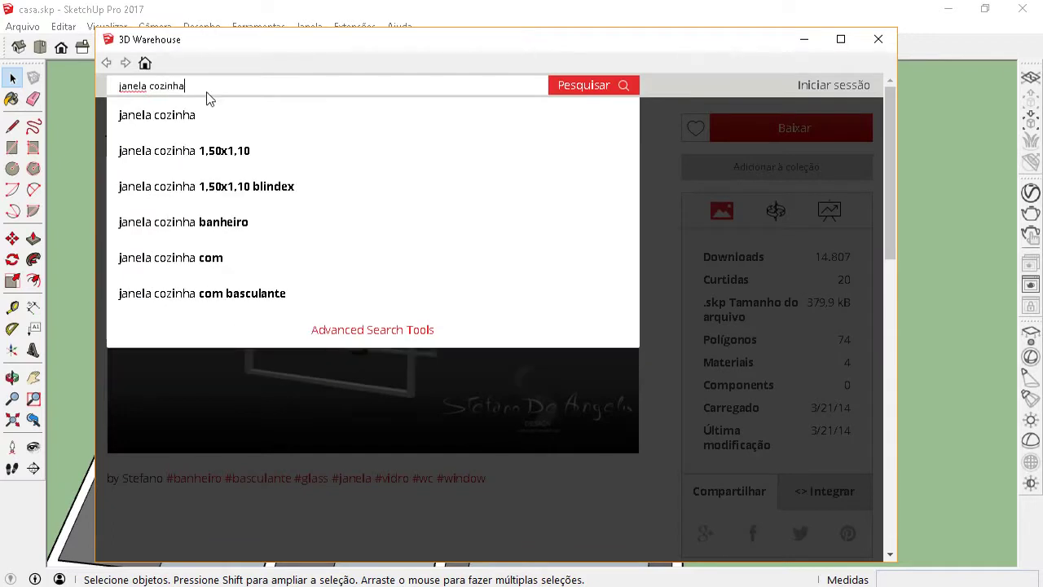
{"action": "key", "text": "Return"}
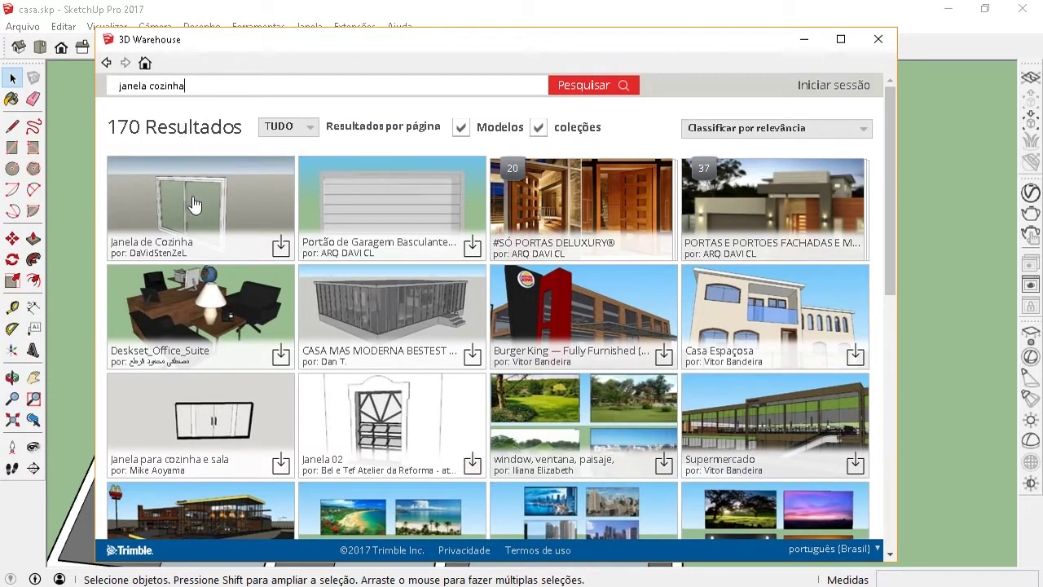
Step: Download 'Esquadria, janela de Aluminio' and load it directly into the model
{"action": "scroll", "coordinate": [196, 204], "scroll_direction": "down", "scroll_amount": 2}
{"action": "scroll", "coordinate": [197, 206], "scroll_direction": "up", "scroll_amount": 1}
{"action": "scroll", "coordinate": [199, 209], "scroll_direction": "down", "scroll_amount": 3}
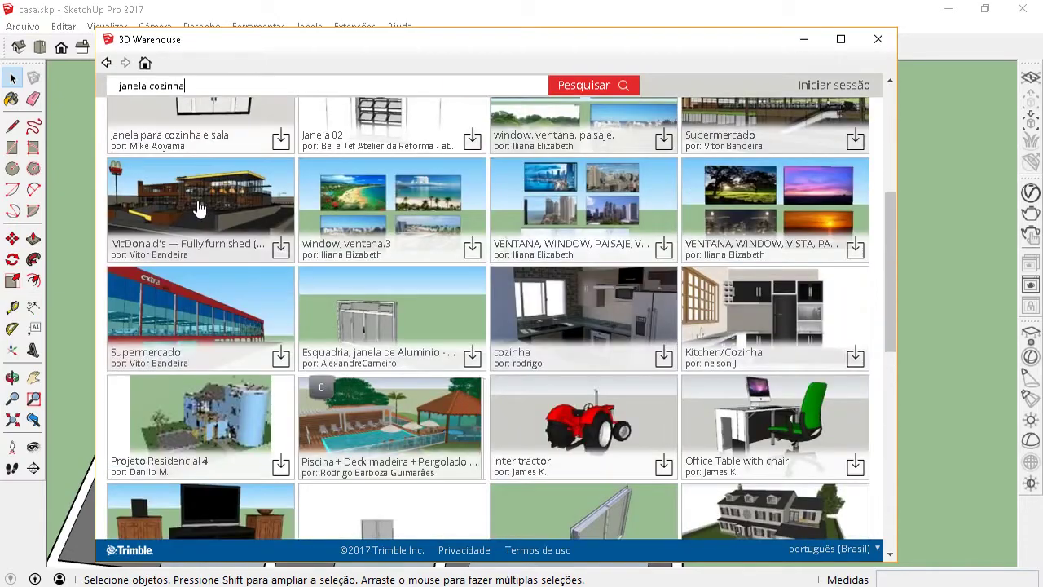
{"action": "scroll", "coordinate": [253, 277], "scroll_direction": "down", "scroll_amount": 1}
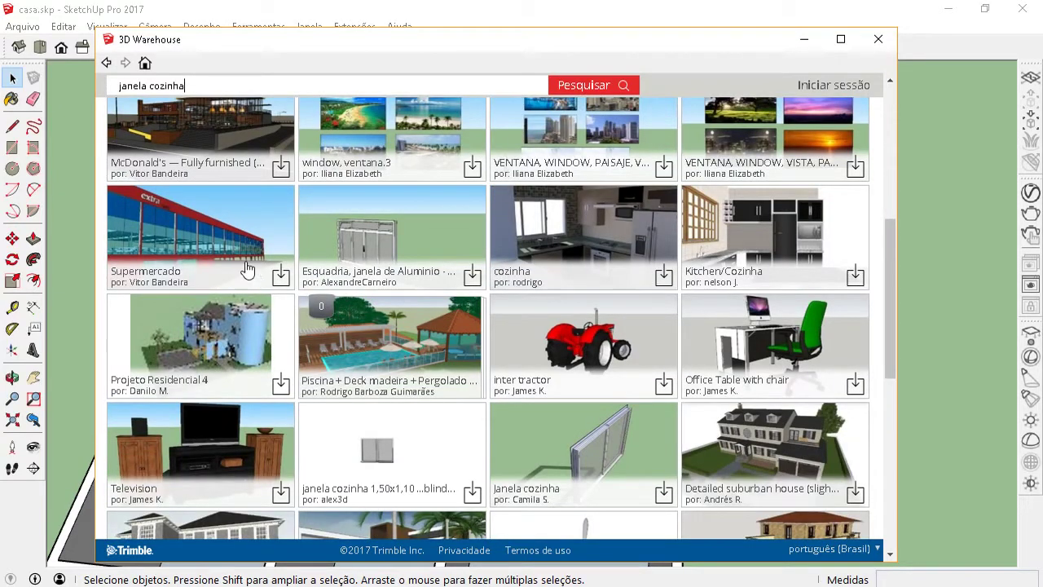
{"action": "scroll", "coordinate": [249, 267], "scroll_direction": "up", "scroll_amount": 1}
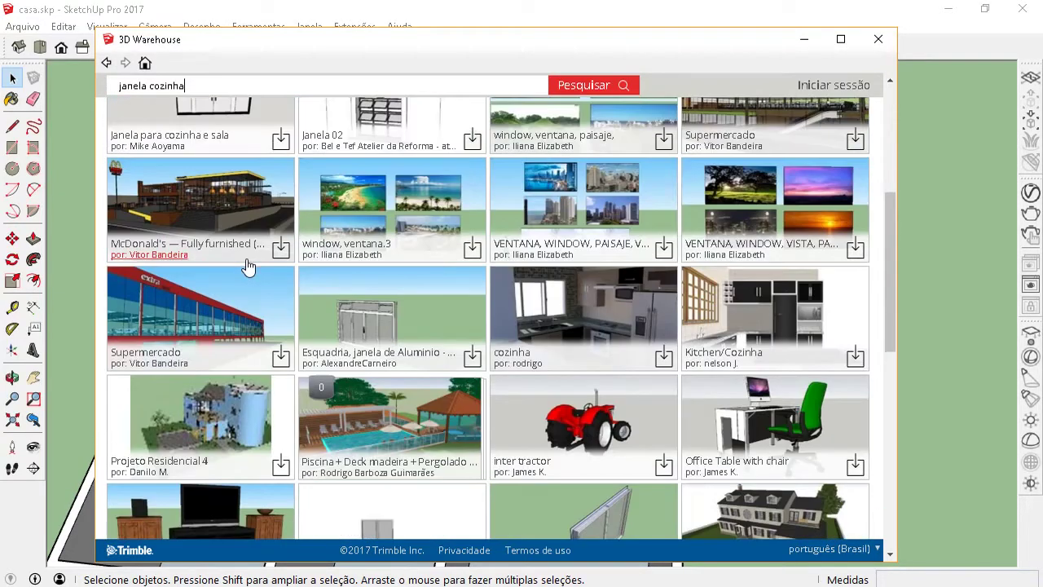
{"action": "left_click", "coordinate": [367, 316]}
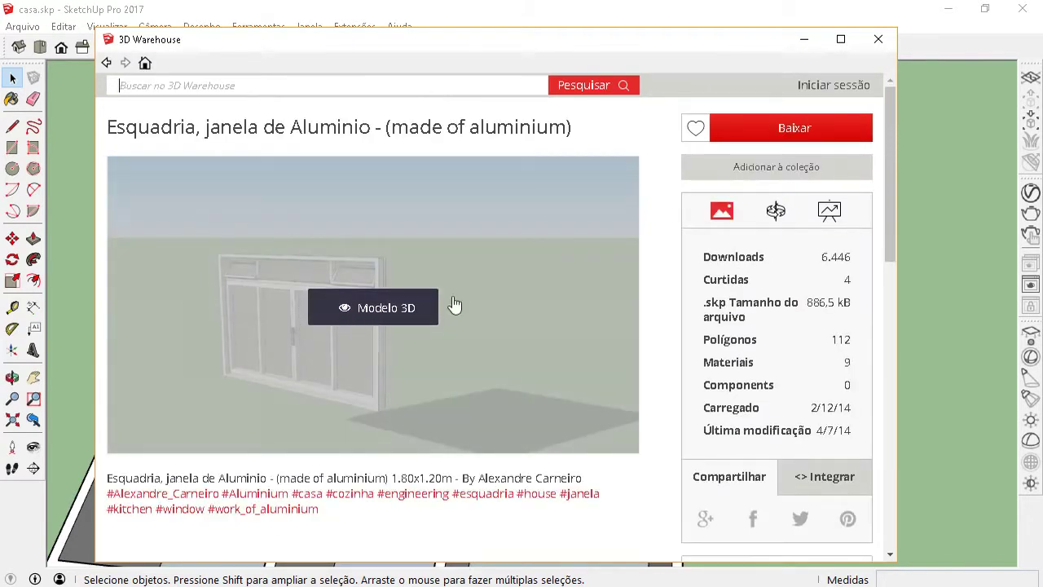
{"action": "left_click", "coordinate": [788, 142]}
{"action": "left_click", "coordinate": [452, 337]}
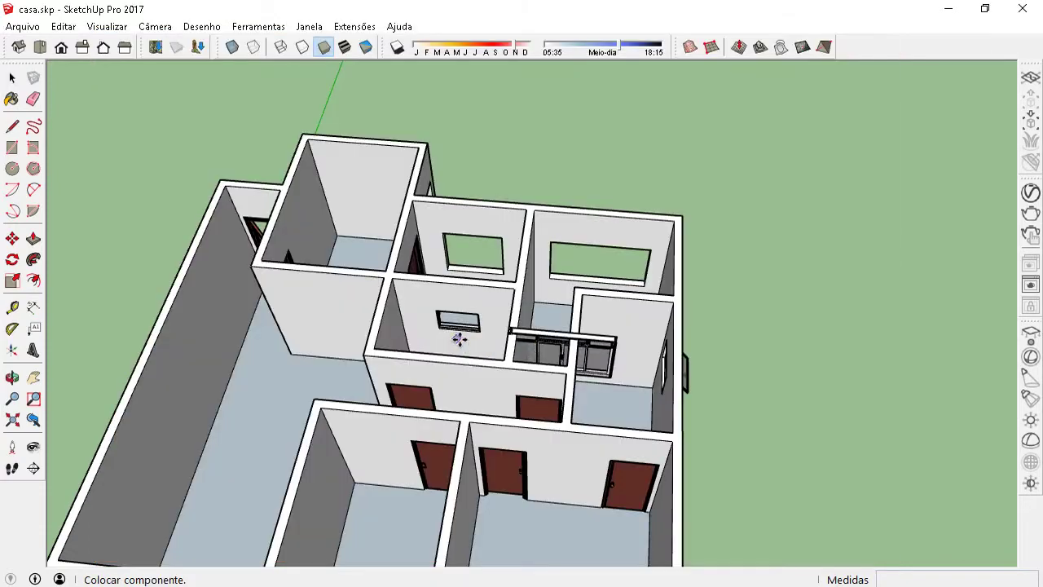
Step: Place the downloaded aluminium window on the ground beside the house and select it
{"action": "middle_click_drag", "start_coordinate": [459, 340], "coordinate": [617, 123]}
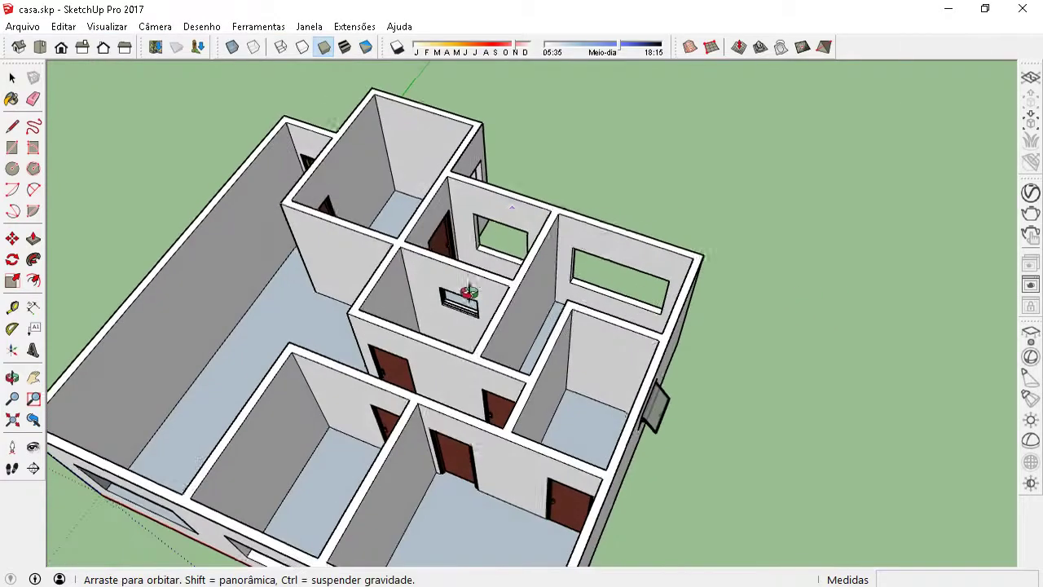
{"action": "scroll", "coordinate": [607, 155], "scroll_direction": "up", "scroll_amount": 2}
{"action": "left_click", "coordinate": [602, 172]}
{"action": "key", "text": "m"}
{"action": "mouse_move", "coordinate": [770, 191]}
{"action": "middle_mouse_down"}
{"action": "mouse_move", "coordinate": [552, 169]}
{"action": "mouse_move", "coordinate": [845, 259]}
{"action": "middle_mouse_up"}
{"action": "scroll", "coordinate": [652, 210], "scroll_direction": "down", "scroll_amount": 3}
{"action": "scroll", "coordinate": [646, 232], "scroll_direction": "down", "scroll_amount": 2}
{"action": "scroll", "coordinate": [652, 235], "scroll_direction": "down", "scroll_amount": 2}
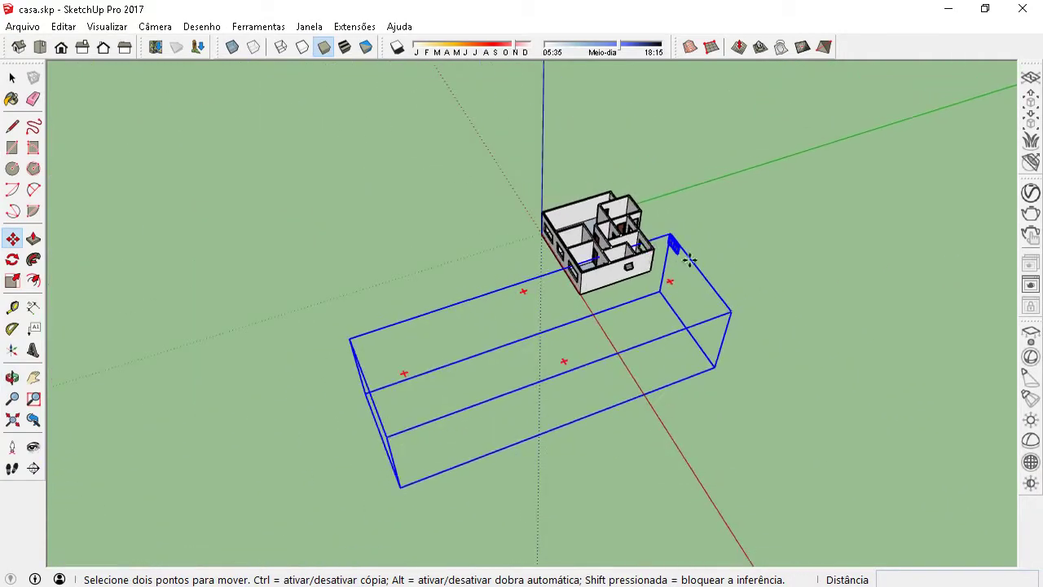
{"action": "scroll", "coordinate": [689, 237], "scroll_direction": "up", "scroll_amount": 4}
{"action": "key", "text": "space"}
{"action": "left_click", "coordinate": [701, 238]}
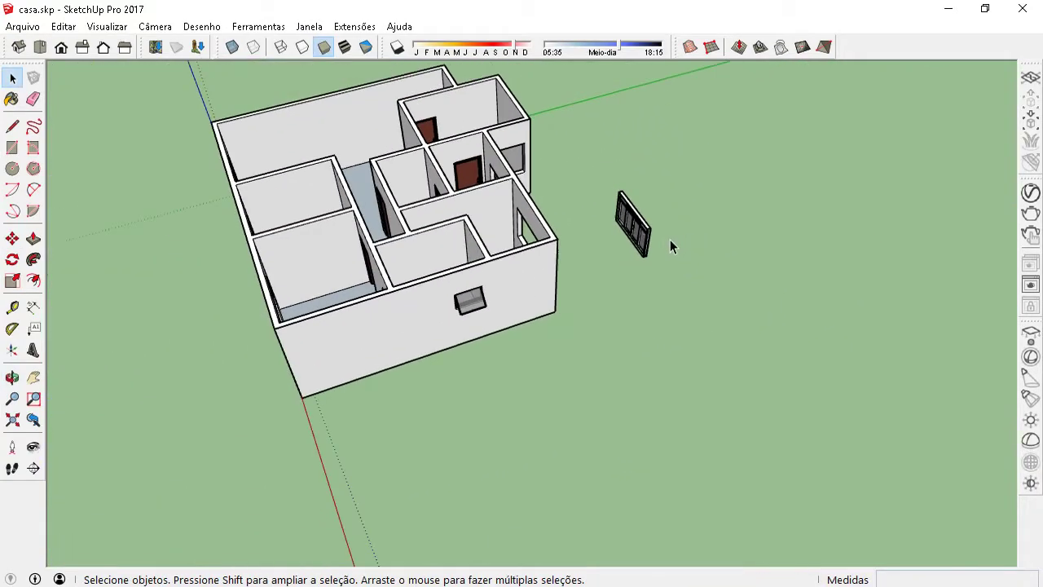
{"action": "left_click", "coordinate": [629, 220]}
{"action": "scroll", "coordinate": [645, 235], "scroll_direction": "down", "scroll_amount": 5}
{"action": "scroll", "coordinate": [656, 254], "scroll_direction": "down", "scroll_amount": 1}
{"action": "scroll", "coordinate": [657, 257], "scroll_direction": "up", "scroll_amount": 4}
{"action": "scroll", "coordinate": [663, 256], "scroll_direction": "down", "scroll_amount": 3}
{"action": "scroll", "coordinate": [668, 264], "scroll_direction": "down", "scroll_amount": 2}
{"action": "middle_click_drag", "start_coordinate": [669, 268], "coordinate": [683, 248]}
{"action": "scroll", "coordinate": [660, 241], "scroll_direction": "up", "scroll_amount": 1}
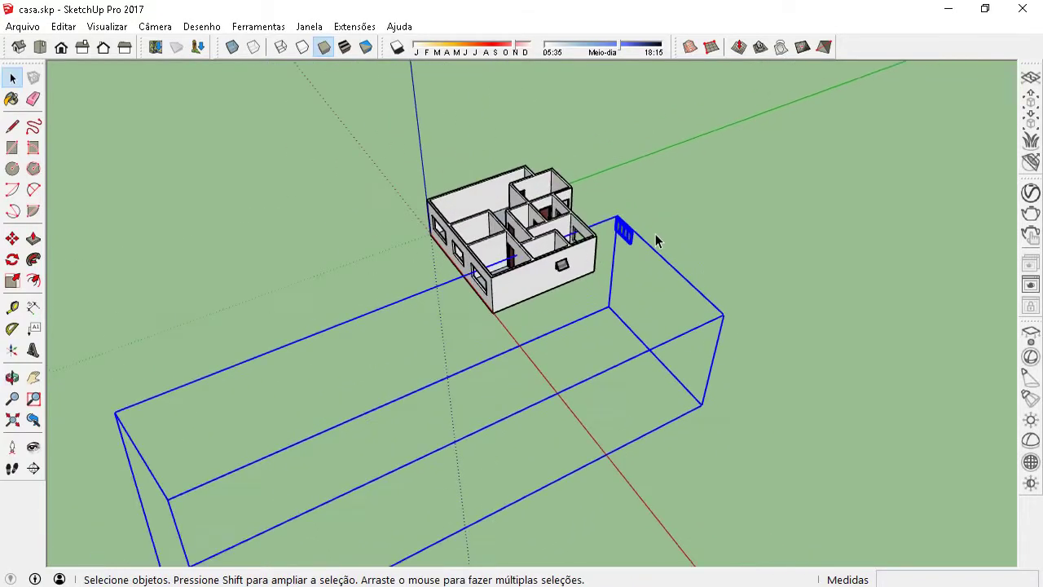
{"action": "scroll", "coordinate": [644, 236], "scroll_direction": "up", "scroll_amount": 2}
{"action": "scroll", "coordinate": [619, 232], "scroll_direction": "up", "scroll_amount": 2}
{"action": "scroll", "coordinate": [594, 214], "scroll_direction": "up", "scroll_amount": 2}
{"action": "scroll", "coordinate": [591, 203], "scroll_direction": "down", "scroll_amount": 3}
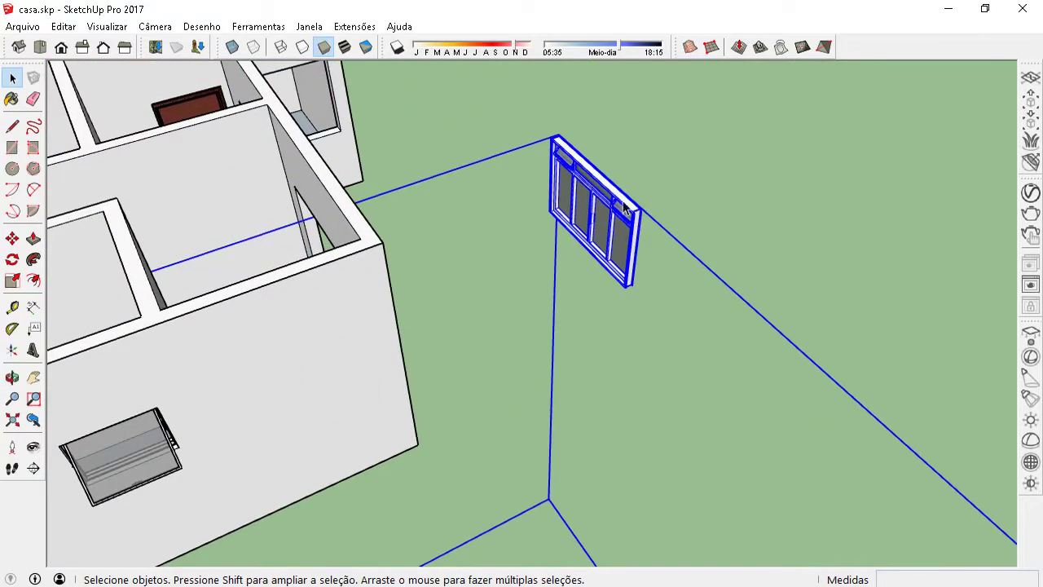
{"action": "scroll", "coordinate": [643, 220], "scroll_direction": "down", "scroll_amount": 2}
{"action": "scroll", "coordinate": [646, 225], "scroll_direction": "down", "scroll_amount": 2}
{"action": "scroll", "coordinate": [649, 230], "scroll_direction": "down", "scroll_amount": 1}
{"action": "scroll", "coordinate": [648, 227], "scroll_direction": "up", "scroll_amount": 1}
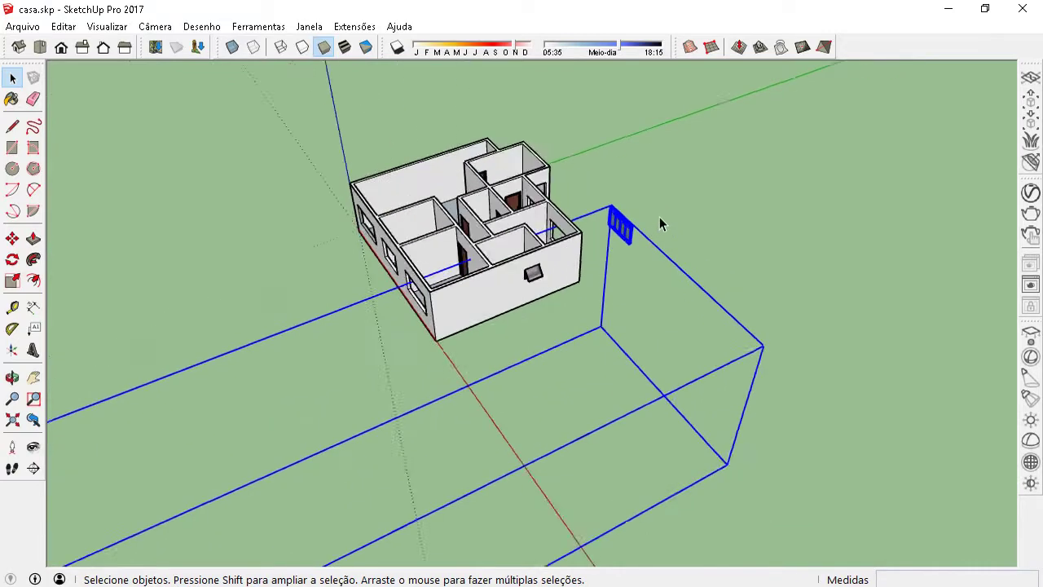
{"action": "scroll", "coordinate": [656, 224], "scroll_direction": "up", "scroll_amount": 2}
{"action": "scroll", "coordinate": [619, 224], "scroll_direction": "up", "scroll_amount": 2}
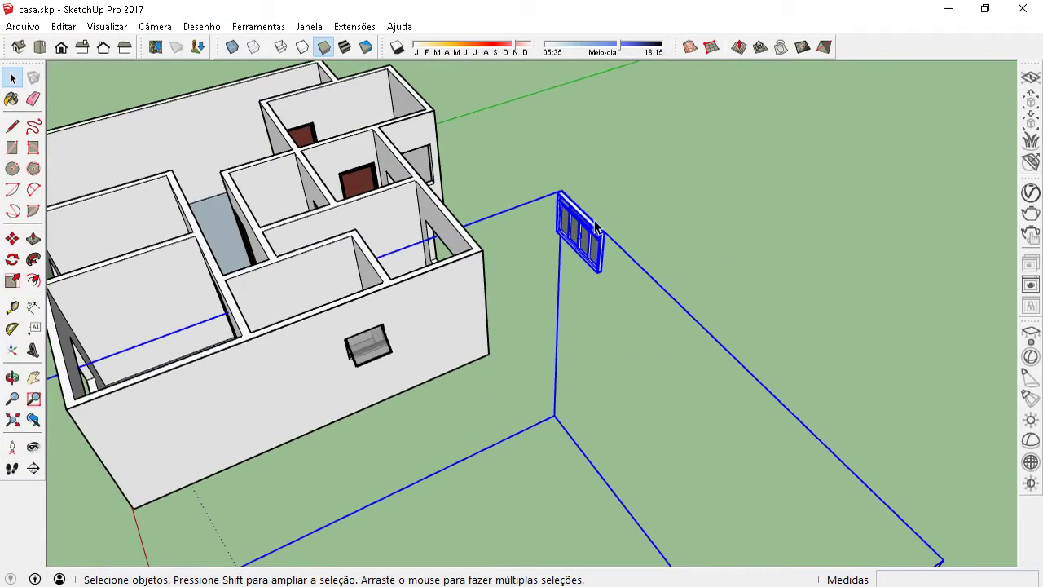
Step: Explode the window component (Desassociar) and regroup its parts with Criar grupo
{"action": "left_click", "coordinate": [707, 211]}
{"action": "left_click", "coordinate": [584, 236]}
{"action": "right_click", "coordinate": [583, 232]}
{"action": "left_click", "coordinate": [644, 281]}
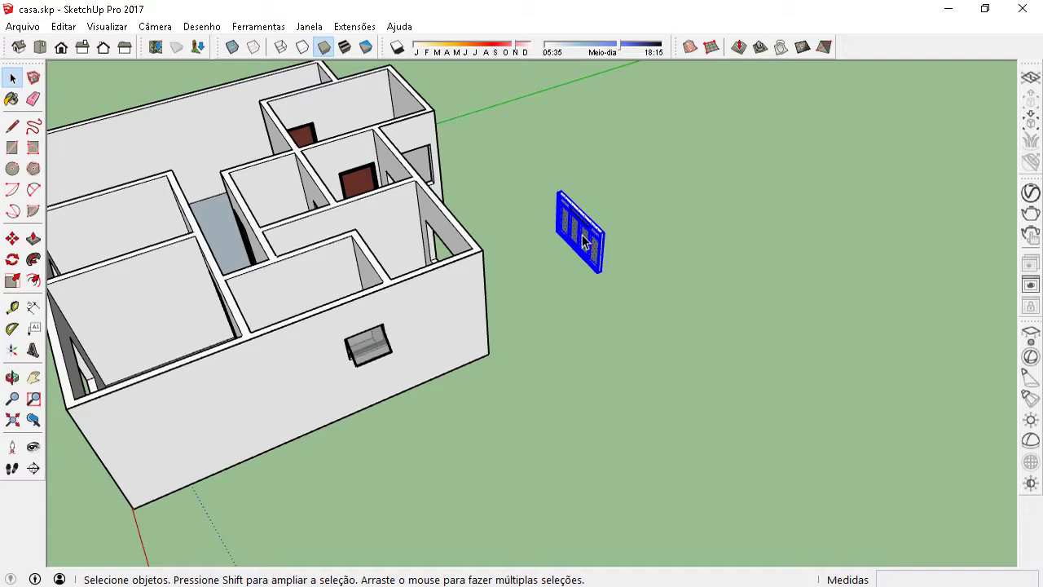
{"action": "right_click", "coordinate": [584, 240]}
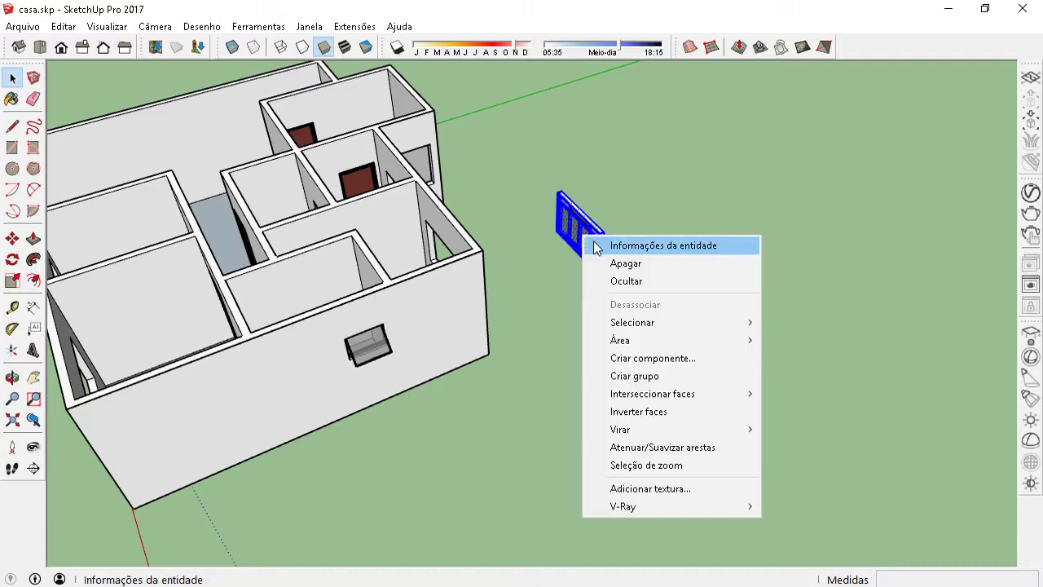
{"action": "left_click", "coordinate": [634, 375]}
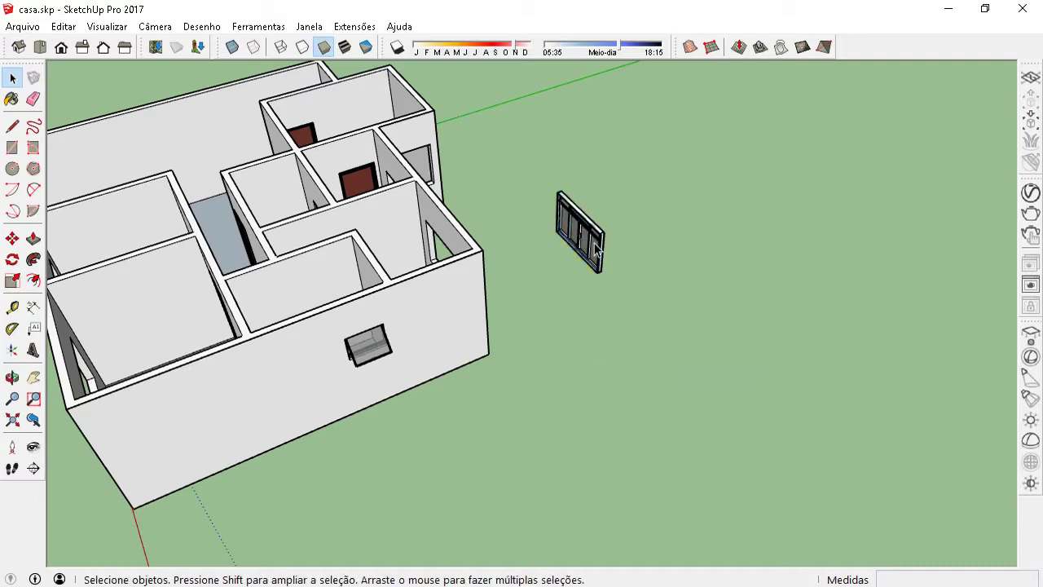
{"action": "scroll", "coordinate": [599, 275], "scroll_direction": "up", "scroll_amount": 3}
{"action": "scroll", "coordinate": [611, 244], "scroll_direction": "up", "scroll_amount": 3}
{"action": "mouse_move", "coordinate": [626, 221]}
{"action": "middle_mouse_down"}
{"action": "mouse_move", "coordinate": [400, 82]}
{"action": "mouse_move", "coordinate": [650, 178]}
{"action": "mouse_move", "coordinate": [468, 194]}
{"action": "mouse_move", "coordinate": [350, 128]}
{"action": "mouse_move", "coordinate": [522, 112]}
{"action": "mouse_move", "coordinate": [533, 118]}
{"action": "mouse_move", "coordinate": [364, 116]}
{"action": "mouse_move", "coordinate": [344, 97]}
{"action": "mouse_move", "coordinate": [494, 133]}
{"action": "mouse_move", "coordinate": [473, 187]}
{"action": "mouse_move", "coordinate": [459, 190]}
{"action": "mouse_move", "coordinate": [579, 153]}
{"action": "mouse_move", "coordinate": [545, 121]}
{"action": "mouse_move", "coordinate": [591, 114]}
{"action": "middle_mouse_up"}
{"action": "scroll", "coordinate": [575, 161], "scroll_direction": "up", "scroll_amount": 4}
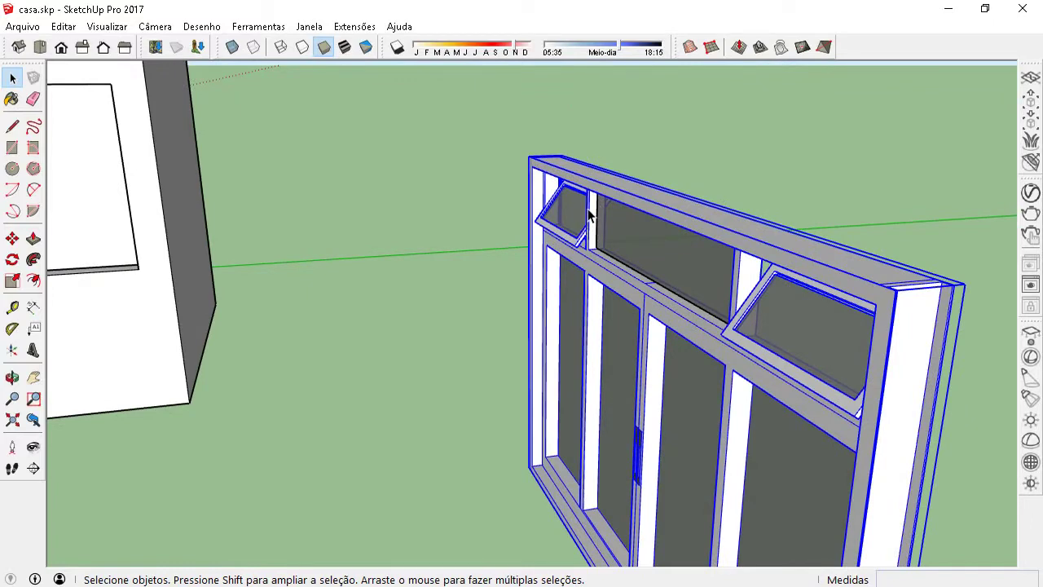
{"action": "scroll", "coordinate": [590, 216], "scroll_direction": "down", "scroll_amount": 4}
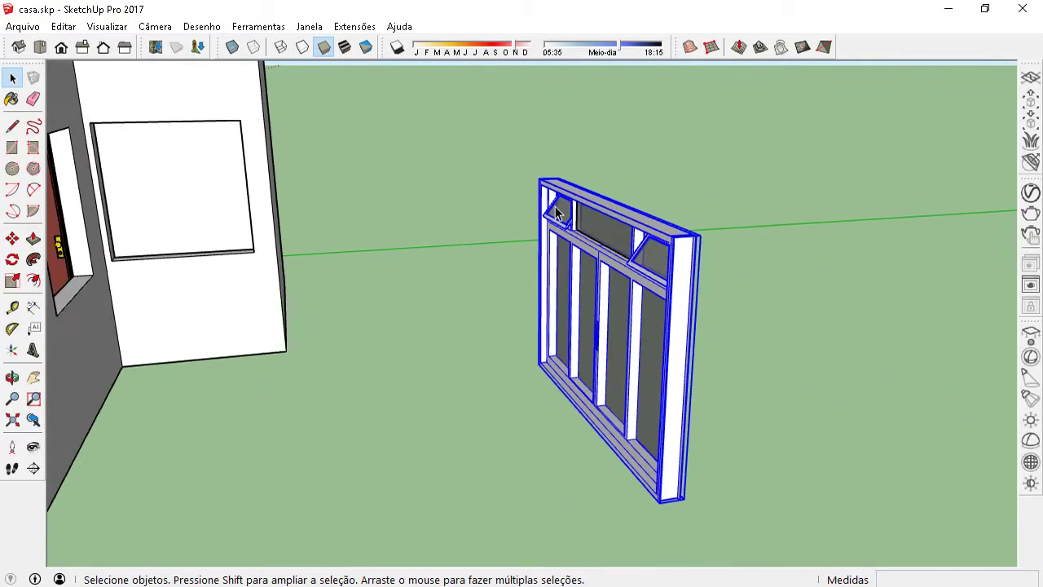
{"action": "left_click", "coordinate": [12, 260]}
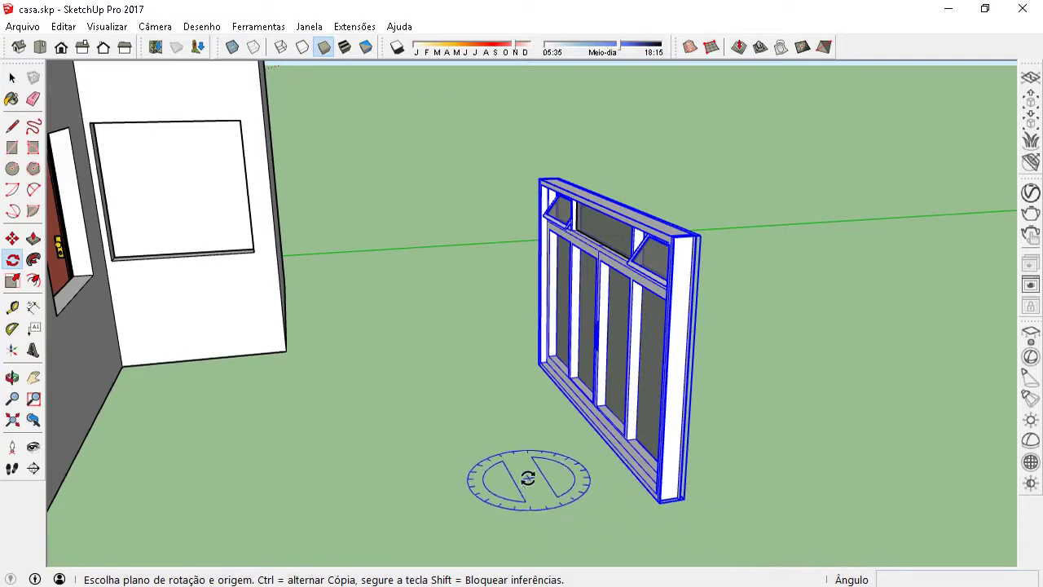
{"action": "left_click_drag", "start_coordinate": [528, 478], "coordinate": [519, 422]}
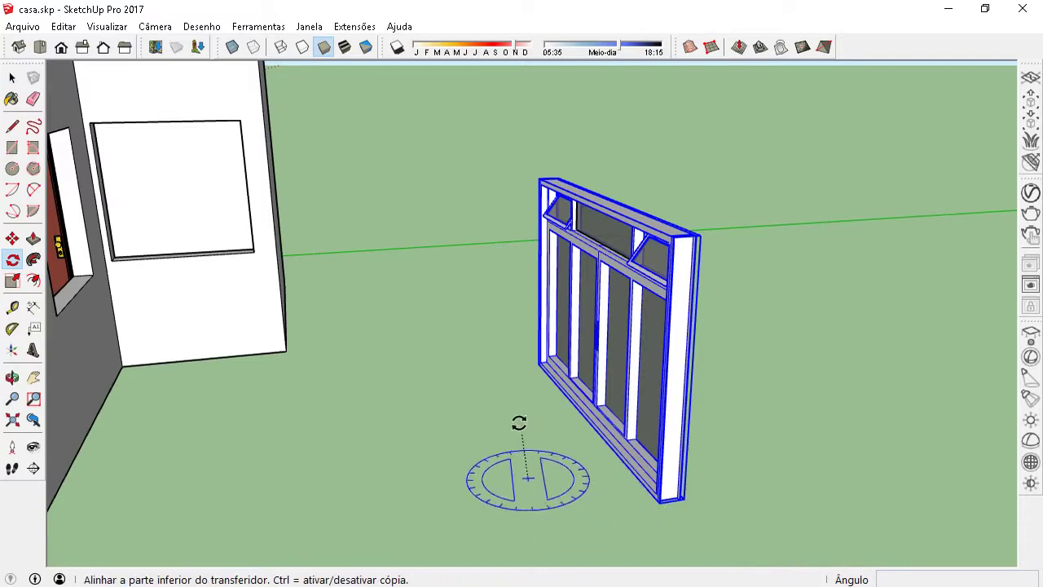
{"action": "left_click", "coordinate": [483, 405]}
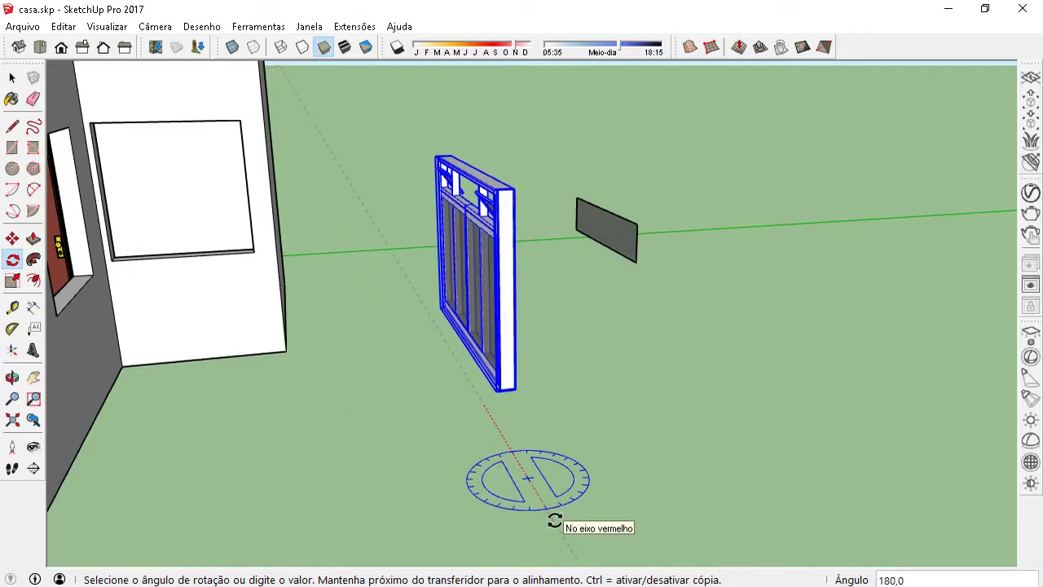
{"action": "left_click", "coordinate": [557, 436]}
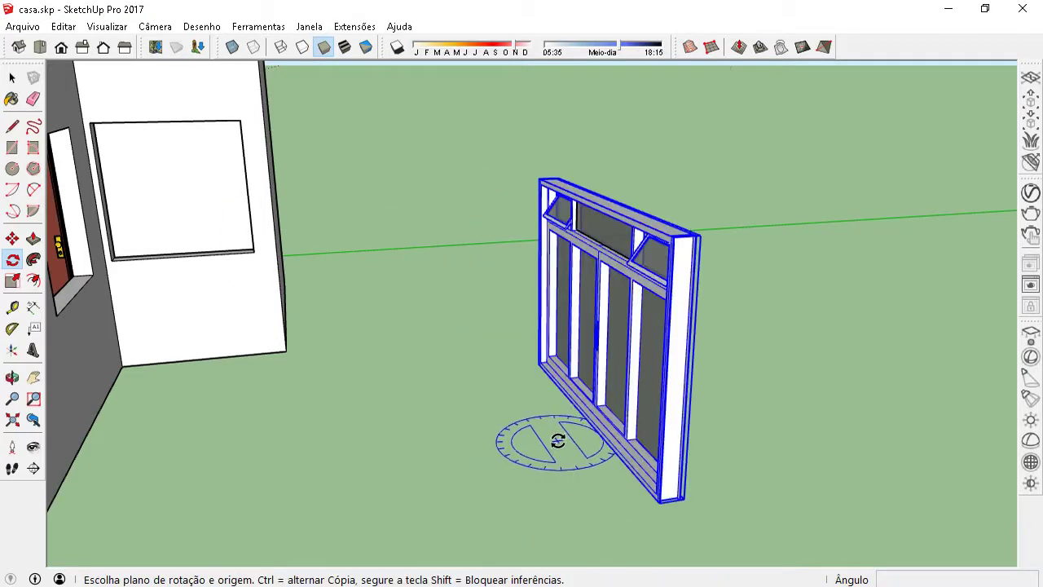
{"action": "key", "text": "space"}
{"action": "key", "text": "ctrl+t"}
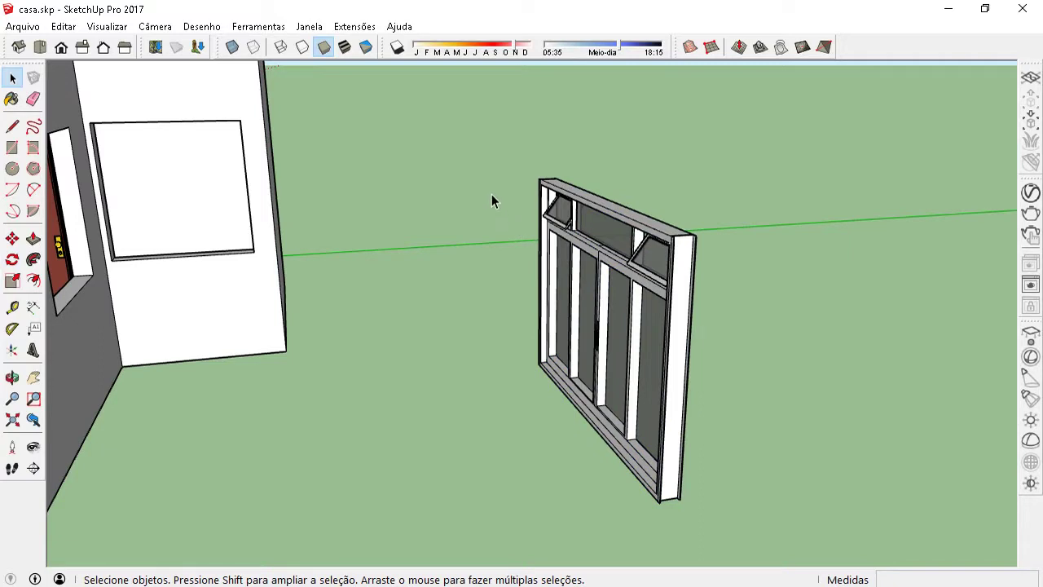
Step: Explode the Esquadria window group into loose geometry
{"action": "right_click", "coordinate": [634, 285]}
{"action": "left_click", "coordinate": [570, 155]}
{"action": "left_click", "coordinate": [606, 272]}
{"action": "right_click", "coordinate": [605, 273]}
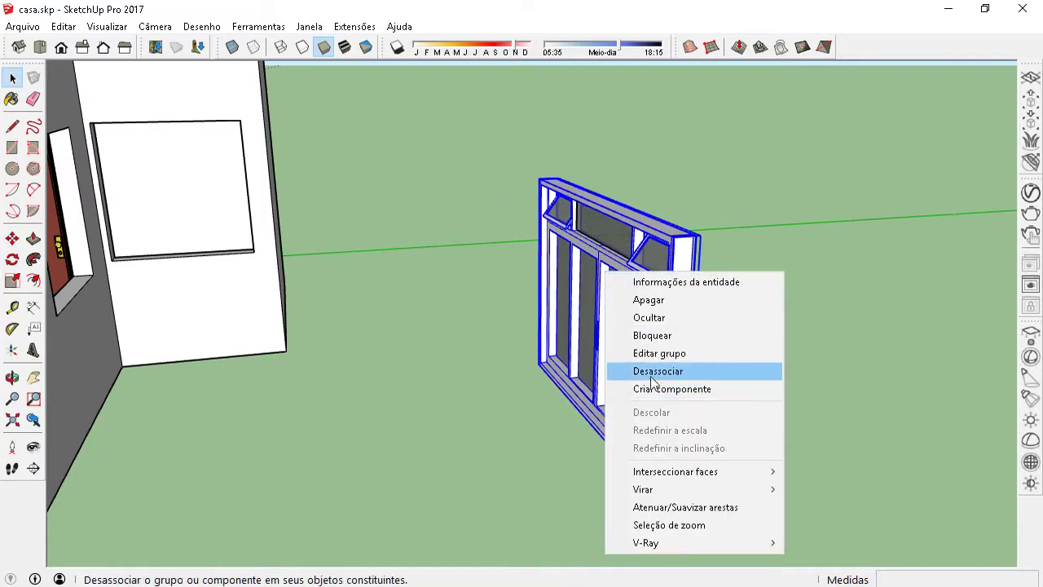
{"action": "left_click", "coordinate": [654, 377]}
Step: Box-select all the window's geometry, undoing an accidental deletion
{"action": "left_click", "coordinate": [742, 370]}
{"action": "triple_click", "coordinate": [613, 313]}
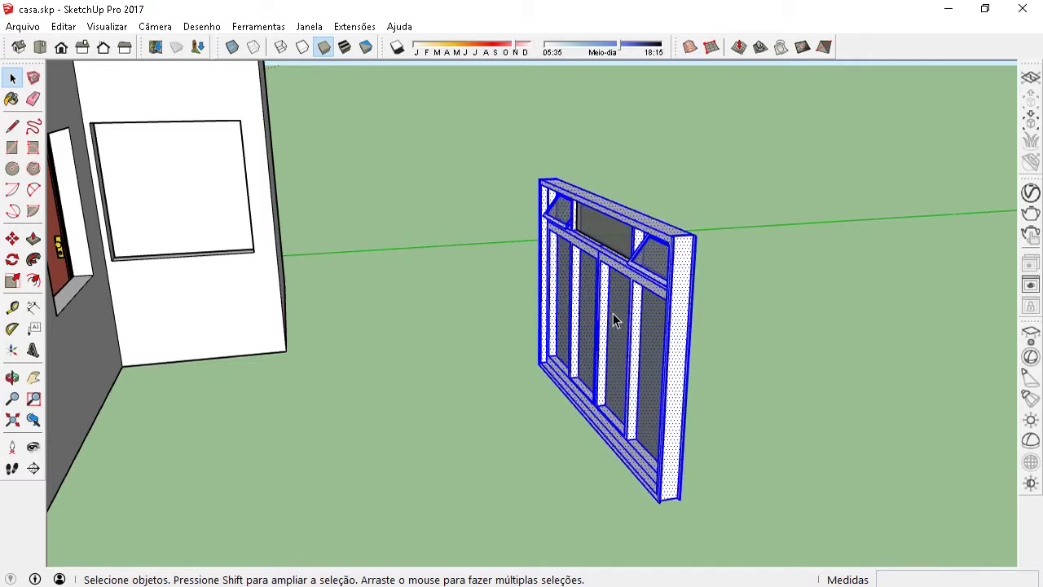
{"action": "left_click", "coordinate": [615, 253]}
{"action": "left_click_drag", "start_coordinate": [471, 140], "coordinate": [774, 555]}
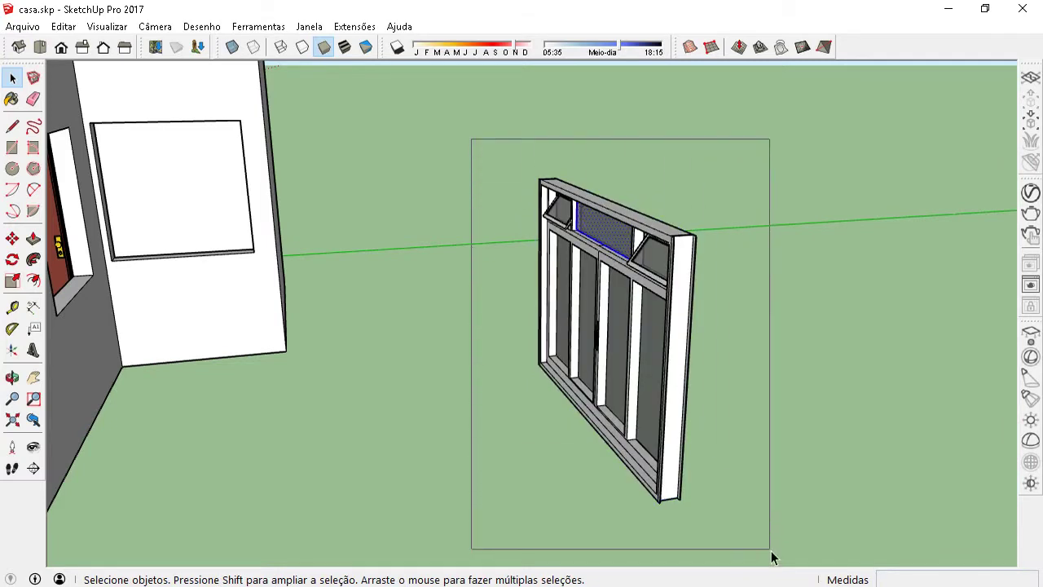
{"action": "right_click", "coordinate": [561, 333]}
{"action": "left_click", "coordinate": [474, 228]}
{"action": "left_click_drag", "start_coordinate": [454, 144], "coordinate": [795, 513]}
{"action": "key", "text": "Delete"}
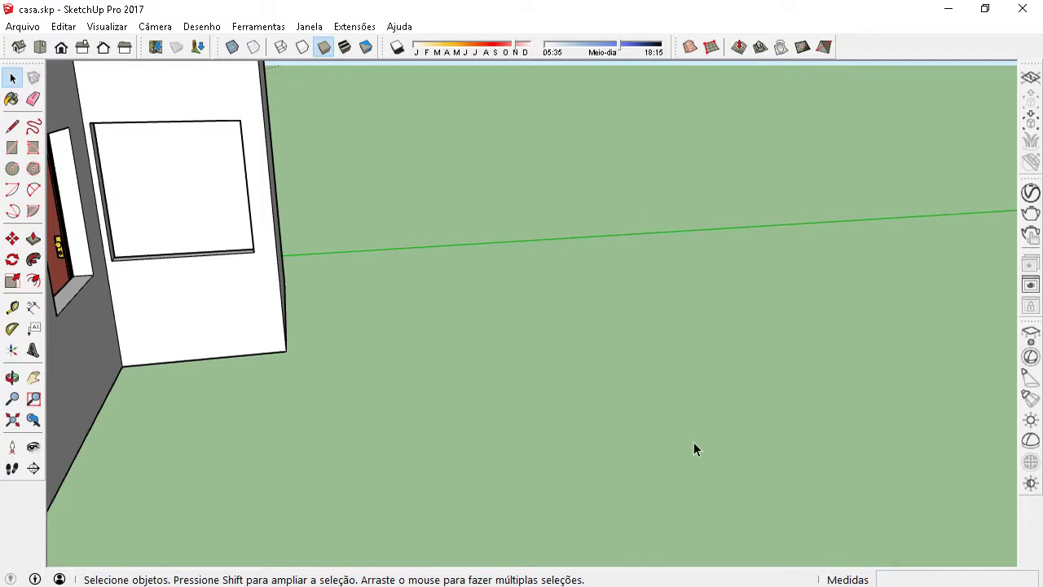
{"action": "key", "text": "ctrl+z"}
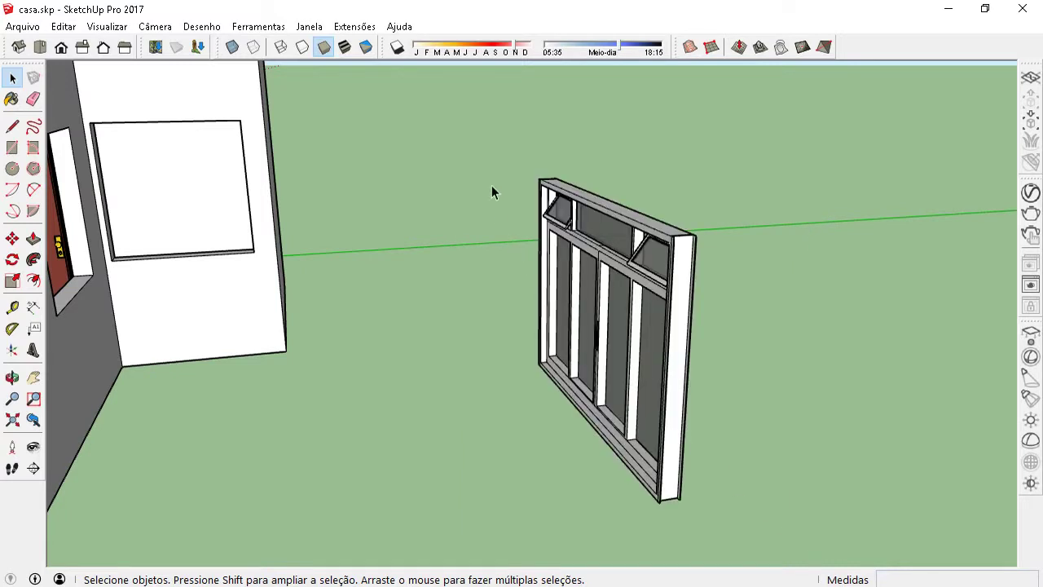
Step: Group the window geometry and rotate the new group 270° to face a new direction
{"action": "right_click", "coordinate": [606, 299]}
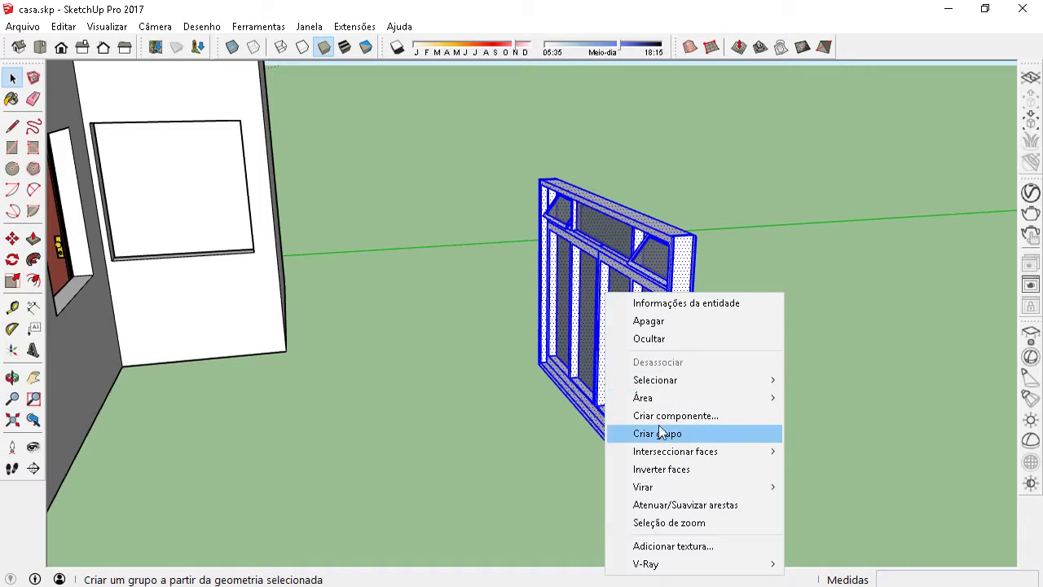
{"action": "left_click", "coordinate": [644, 430]}
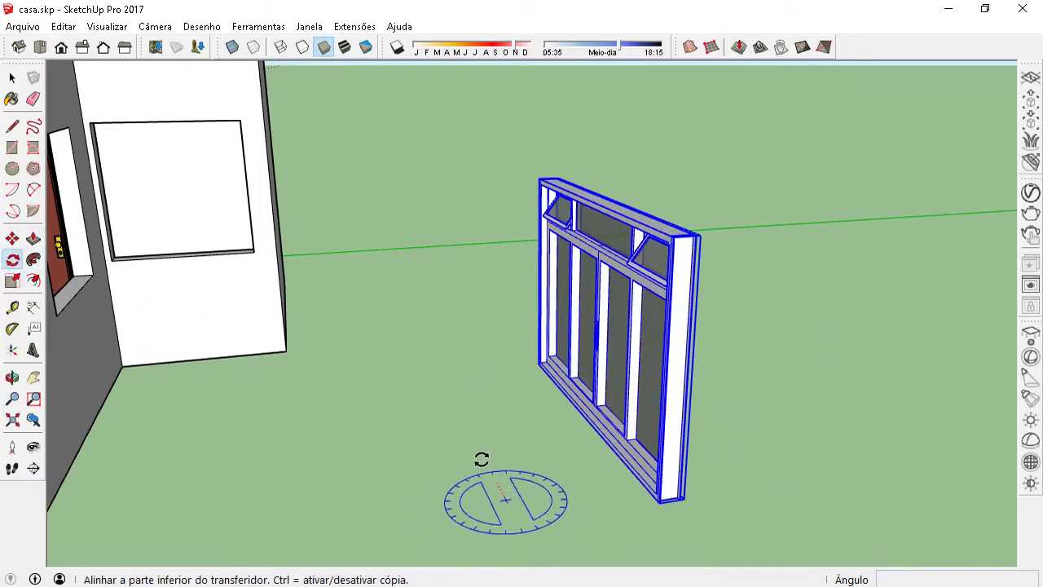
{"action": "left_click", "coordinate": [445, 383]}
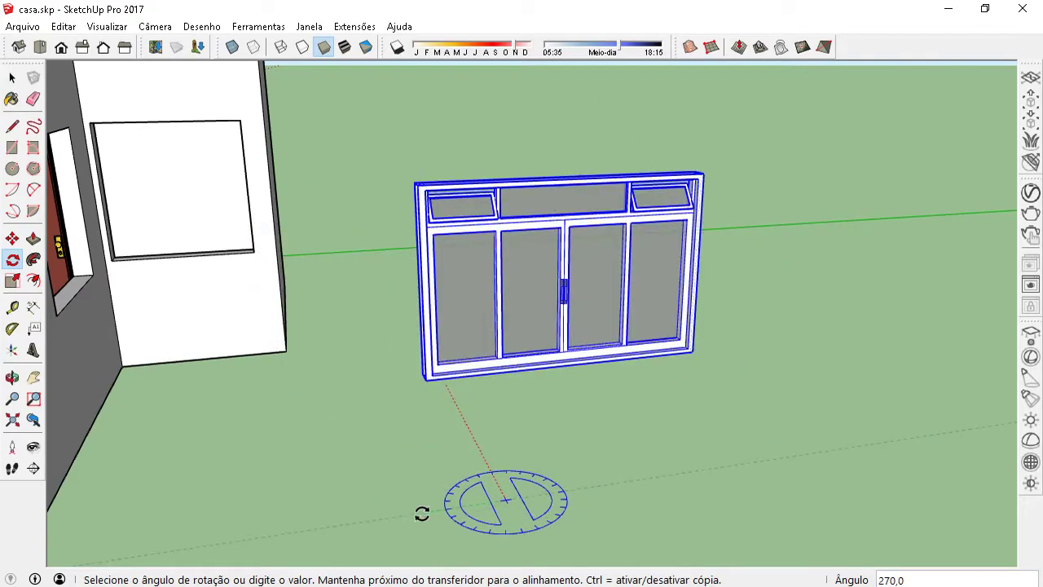
{"action": "left_click", "coordinate": [526, 533]}
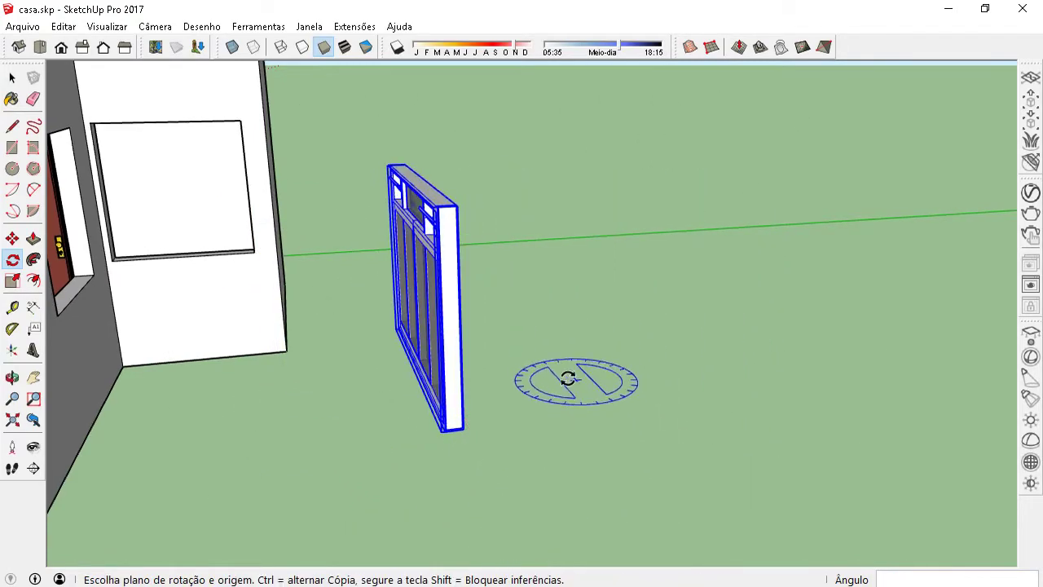
{"action": "middle_click_drag", "start_coordinate": [578, 380], "coordinate": [423, 548]}
{"action": "key", "text": "space"}
{"action": "scroll", "coordinate": [549, 435], "scroll_direction": "down", "scroll_amount": 5}
{"action": "mouse_move", "coordinate": [549, 434]}
{"action": "middle_mouse_down"}
{"action": "mouse_move", "coordinate": [578, 386]}
{"action": "mouse_move", "coordinate": [842, 268]}
{"action": "mouse_move", "coordinate": [833, 388]}
{"action": "mouse_move", "coordinate": [578, 477]}
{"action": "mouse_move", "coordinate": [456, 423]}
{"action": "middle_mouse_up"}
Step: Move the window by its bottom corner onto the corner of the opening beside the door
{"action": "scroll", "coordinate": [420, 405], "scroll_direction": "up", "scroll_amount": 5}
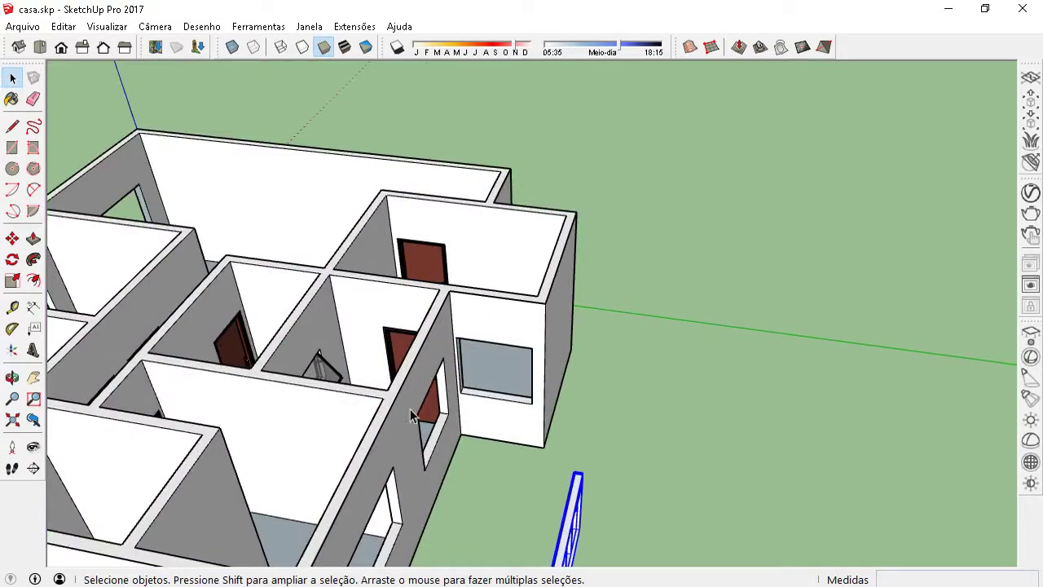
{"action": "scroll", "coordinate": [505, 373], "scroll_direction": "down", "scroll_amount": 4}
{"action": "scroll", "coordinate": [512, 416], "scroll_direction": "up", "scroll_amount": 3}
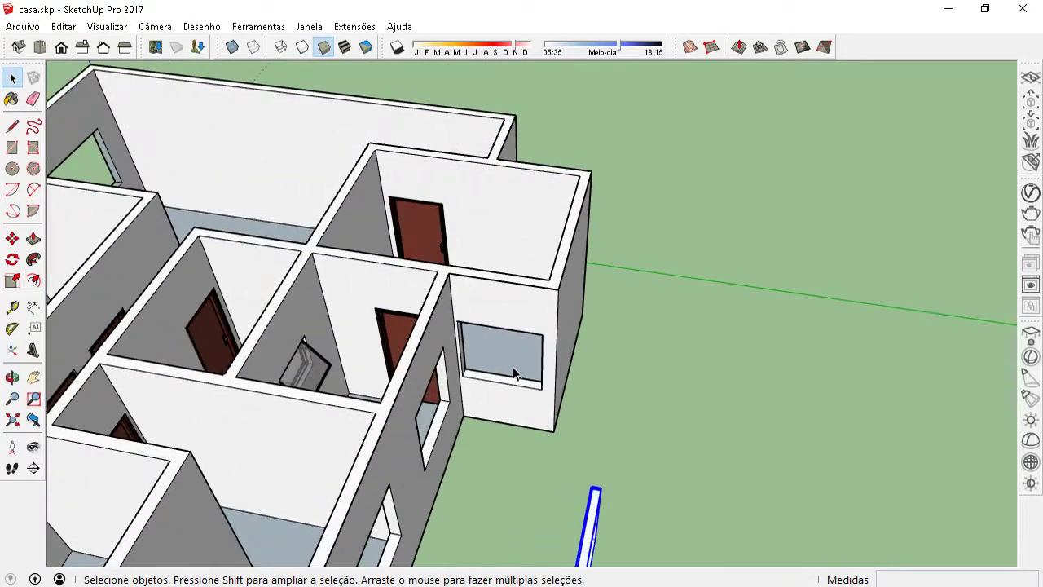
{"action": "scroll", "coordinate": [521, 358], "scroll_direction": "up", "scroll_amount": 1}
{"action": "scroll", "coordinate": [535, 330], "scroll_direction": "down", "scroll_amount": 4}
{"action": "scroll", "coordinate": [535, 409], "scroll_direction": "up", "scroll_amount": 3}
{"action": "scroll", "coordinate": [599, 473], "scroll_direction": "up", "scroll_amount": 2}
{"action": "middle_click_drag", "start_coordinate": [599, 472], "coordinate": [4, 245]}
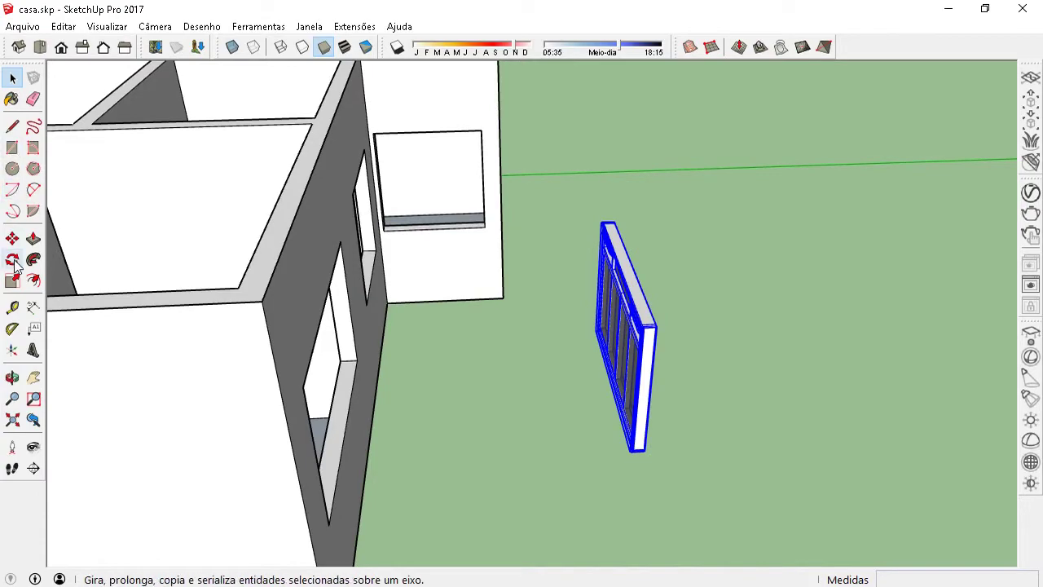
{"action": "scroll", "coordinate": [641, 448], "scroll_direction": "up", "scroll_amount": 2}
{"action": "scroll", "coordinate": [633, 434], "scroll_direction": "up", "scroll_amount": 3}
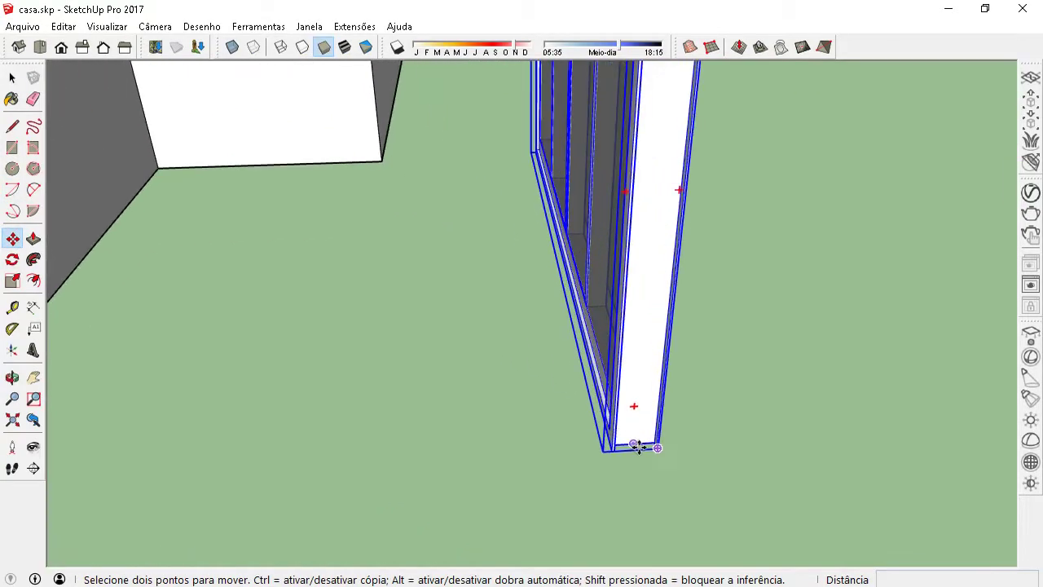
{"action": "left_click", "coordinate": [638, 446]}
{"action": "scroll", "coordinate": [690, 449], "scroll_direction": "down", "scroll_amount": 5}
{"action": "mouse_move", "coordinate": [668, 443]}
{"action": "middle_mouse_down"}
{"action": "mouse_move", "coordinate": [464, 354]}
{"action": "mouse_move", "coordinate": [613, 383]}
{"action": "middle_mouse_up"}
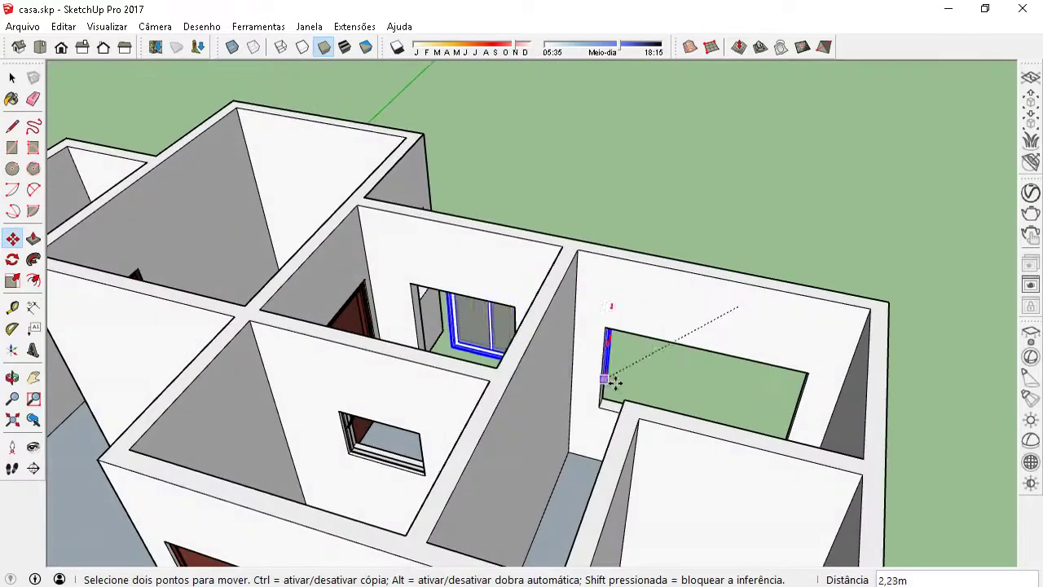
{"action": "middle_click_drag", "start_coordinate": [503, 367], "coordinate": [624, 419]}
{"action": "scroll", "coordinate": [500, 372], "scroll_direction": "up", "scroll_amount": 3}
{"action": "scroll", "coordinate": [541, 380], "scroll_direction": "up", "scroll_amount": 3}
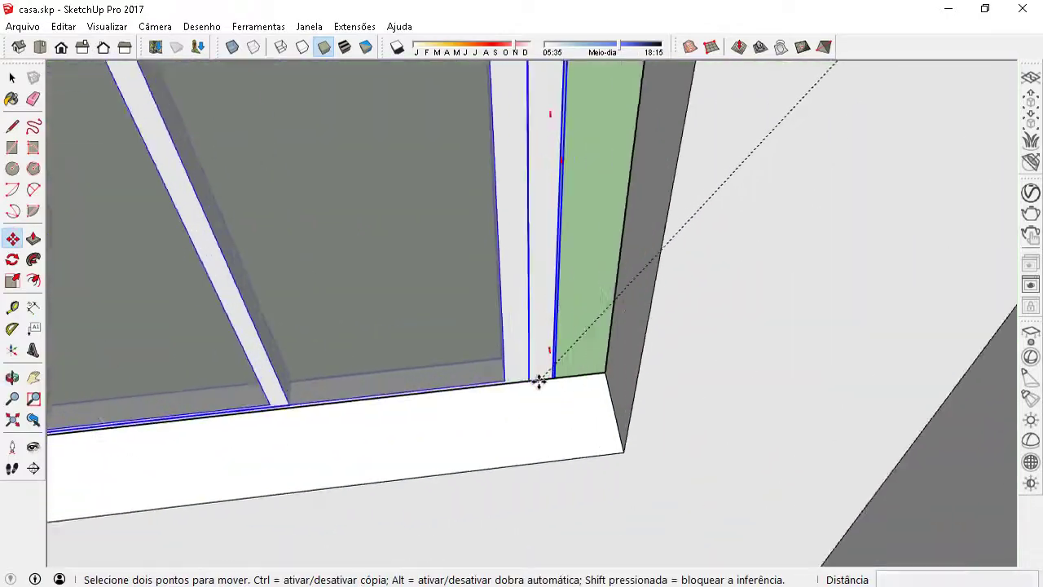
{"action": "scroll", "coordinate": [620, 412], "scroll_direction": "up", "scroll_amount": 2}
{"action": "left_click", "coordinate": [642, 416]}
Step: Orbit around the room to check the window's fit from inside and outside
{"action": "scroll", "coordinate": [642, 423], "scroll_direction": "down", "scroll_amount": 5}
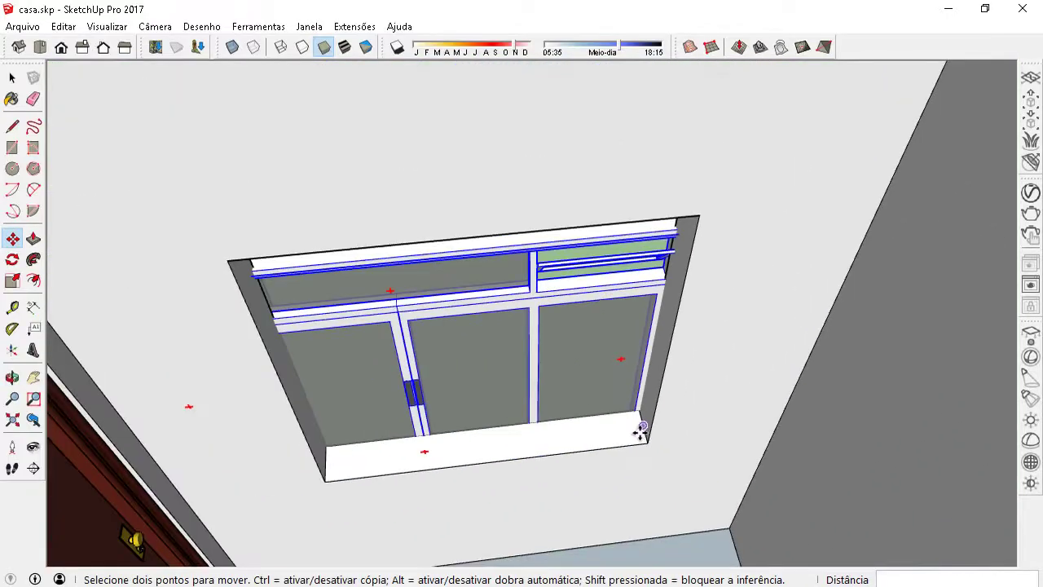
{"action": "scroll", "coordinate": [619, 417], "scroll_direction": "down", "scroll_amount": 2}
{"action": "middle_click_drag", "start_coordinate": [615, 415], "coordinate": [535, 377]}
{"action": "key", "text": "space"}
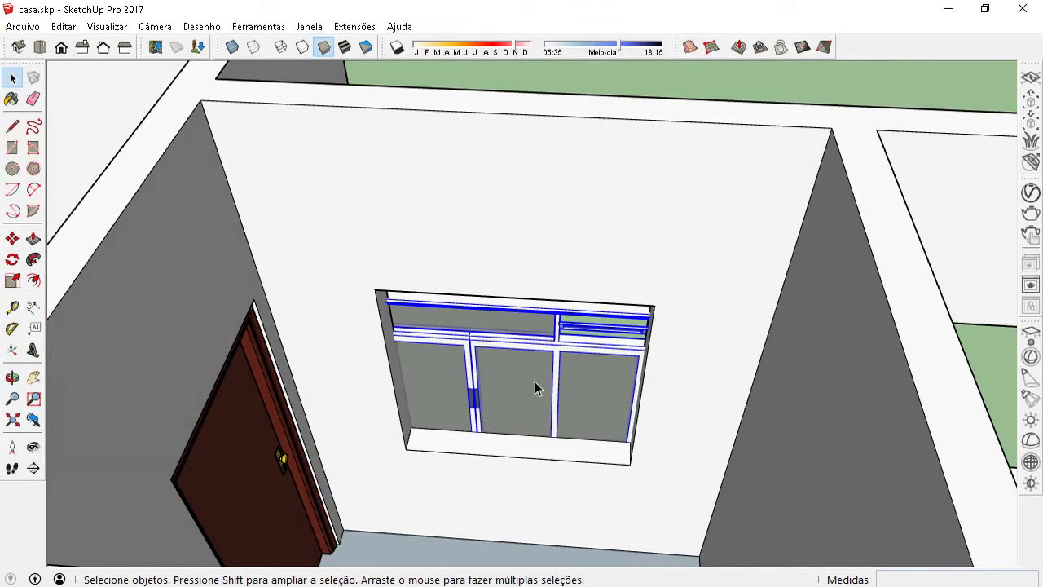
{"action": "middle_click_drag", "start_coordinate": [555, 384], "coordinate": [484, 304]}
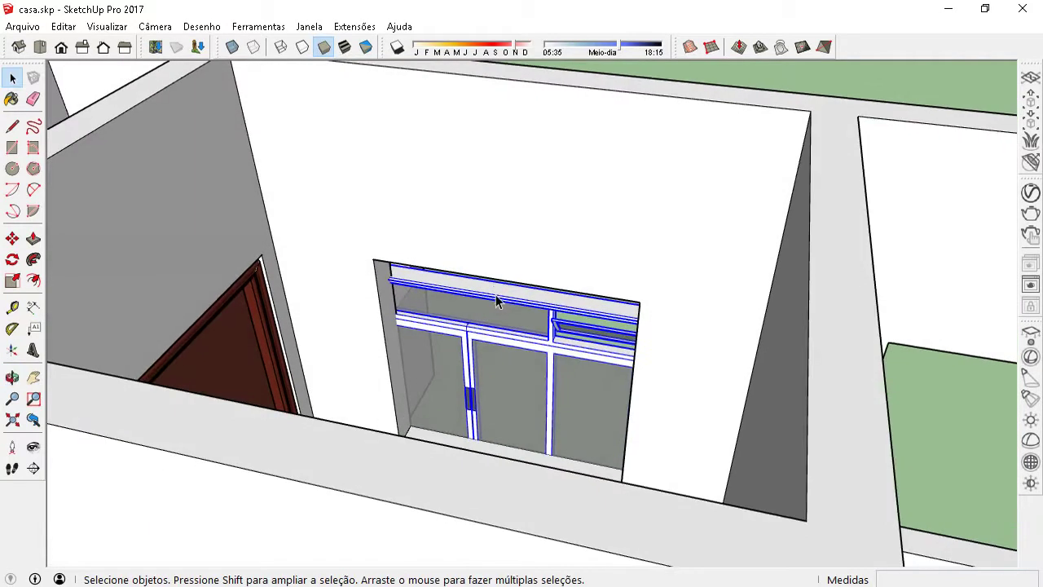
{"action": "scroll", "coordinate": [497, 300], "scroll_direction": "down", "scroll_amount": 3}
{"action": "middle_click_drag", "start_coordinate": [336, 302], "coordinate": [454, 342]}
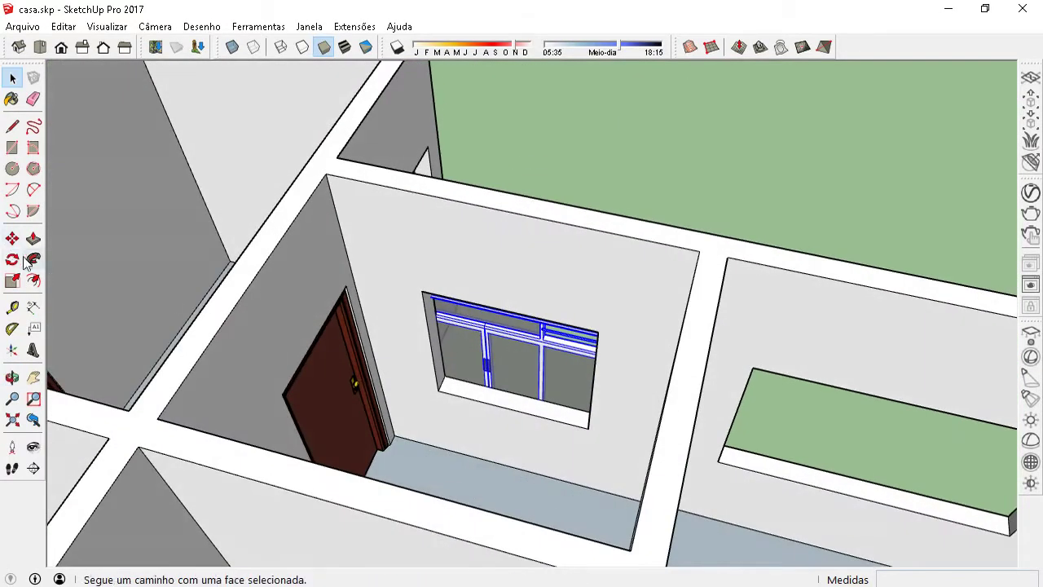
{"action": "mouse_move", "coordinate": [122, 295]}
{"action": "middle_mouse_down"}
{"action": "mouse_move", "coordinate": [294, 294]}
{"action": "mouse_move", "coordinate": [436, 391]}
{"action": "mouse_move", "coordinate": [193, 202]}
{"action": "middle_mouse_up"}
{"action": "mouse_move", "coordinate": [303, 257]}
{"action": "middle_mouse_down"}
{"action": "mouse_move", "coordinate": [628, 334]}
{"action": "mouse_move", "coordinate": [682, 366]}
{"action": "mouse_move", "coordinate": [635, 333]}
{"action": "mouse_move", "coordinate": [493, 337]}
{"action": "middle_mouse_up"}
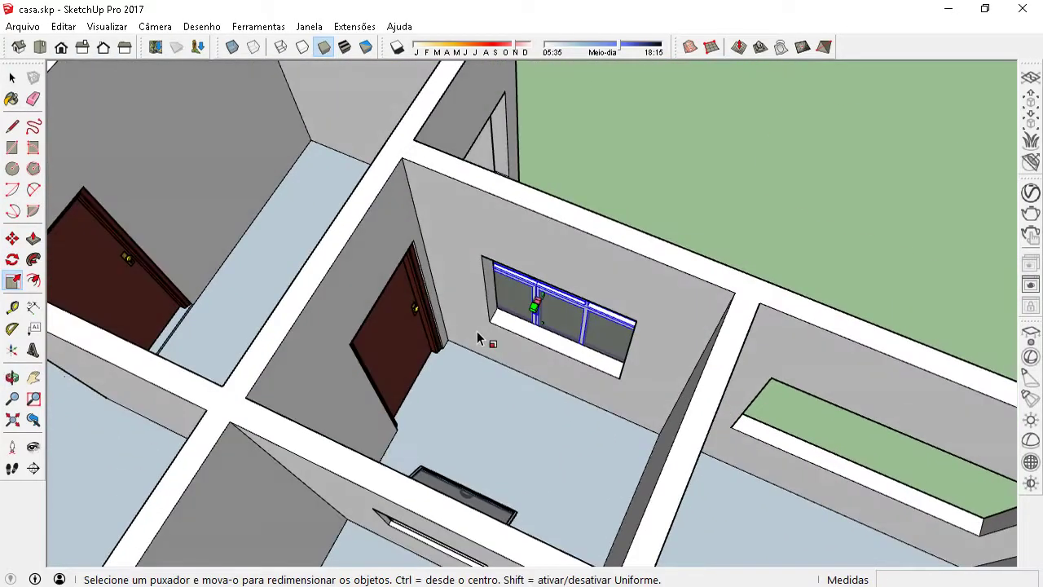
Step: Reposition the window into the wall opening beside the door
{"action": "middle_click_drag", "start_coordinate": [772, 221], "coordinate": [12, 189]}
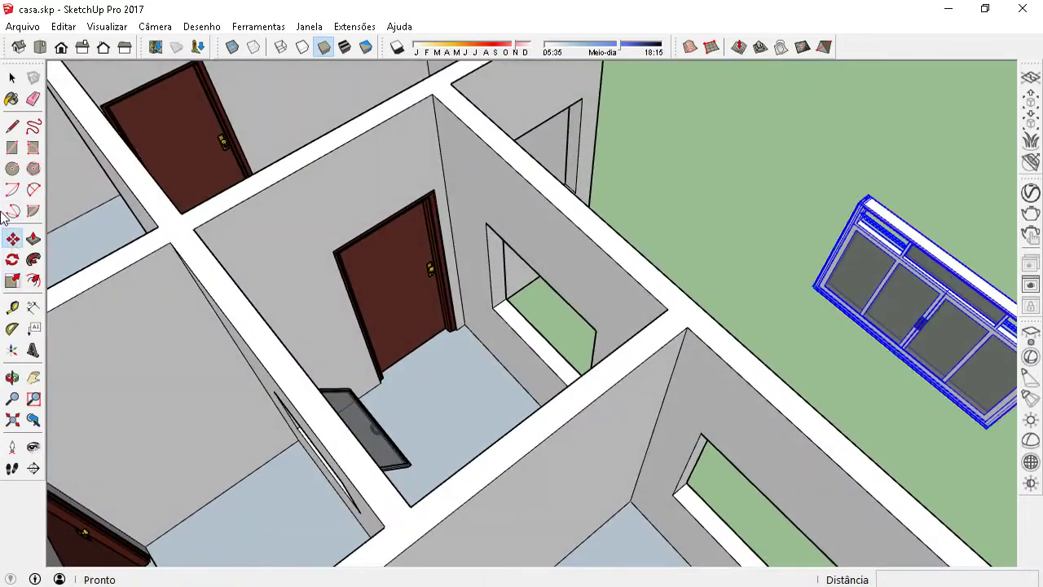
{"action": "mouse_move", "coordinate": [995, 320]}
{"action": "middle_mouse_down"}
{"action": "mouse_move", "coordinate": [659, 132]}
{"action": "mouse_move", "coordinate": [791, 443]}
{"action": "middle_mouse_up"}
{"action": "scroll", "coordinate": [761, 419], "scroll_direction": "up", "scroll_amount": 3}
{"action": "scroll", "coordinate": [751, 418], "scroll_direction": "up", "scroll_amount": 2}
{"action": "scroll", "coordinate": [750, 419], "scroll_direction": "down", "scroll_amount": 5}
{"action": "middle_click_drag", "start_coordinate": [766, 408], "coordinate": [577, 245]}
{"action": "scroll", "coordinate": [410, 383], "scroll_direction": "up", "scroll_amount": 3}
{"action": "scroll", "coordinate": [411, 387], "scroll_direction": "up", "scroll_amount": 4}
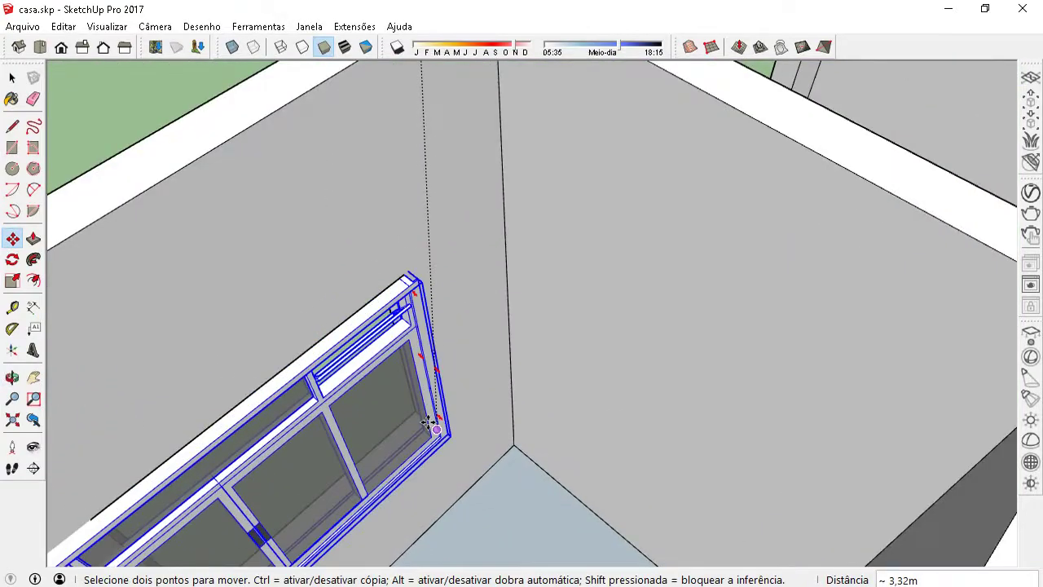
{"action": "scroll", "coordinate": [427, 419], "scroll_direction": "up", "scroll_amount": 1}
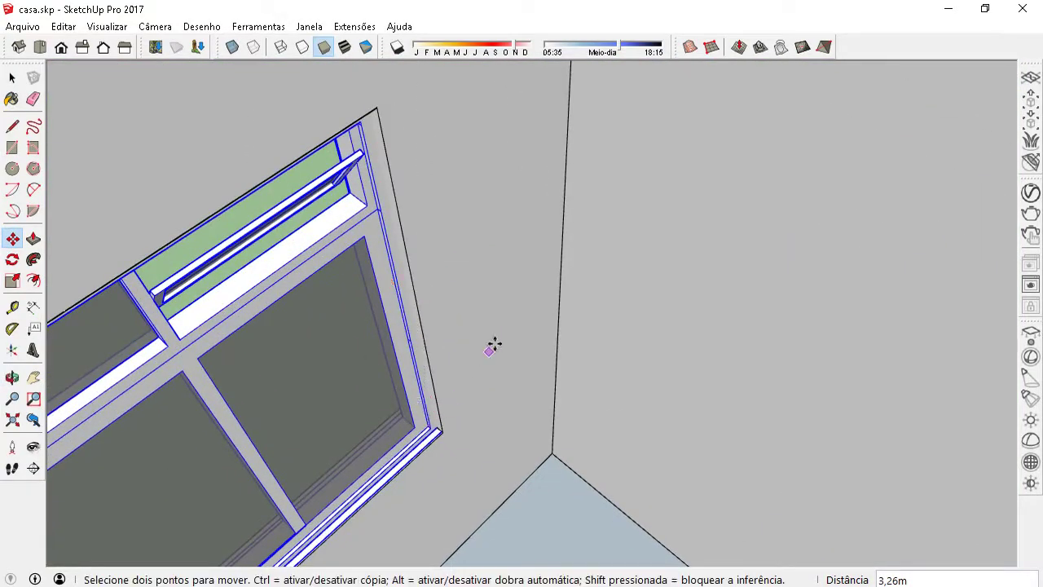
{"action": "scroll", "coordinate": [493, 345], "scroll_direction": "down", "scroll_amount": 5}
{"action": "middle_click_drag", "start_coordinate": [296, 473], "coordinate": [461, 303]}
{"action": "left_click", "coordinate": [487, 332]}
{"action": "key", "text": "space"}
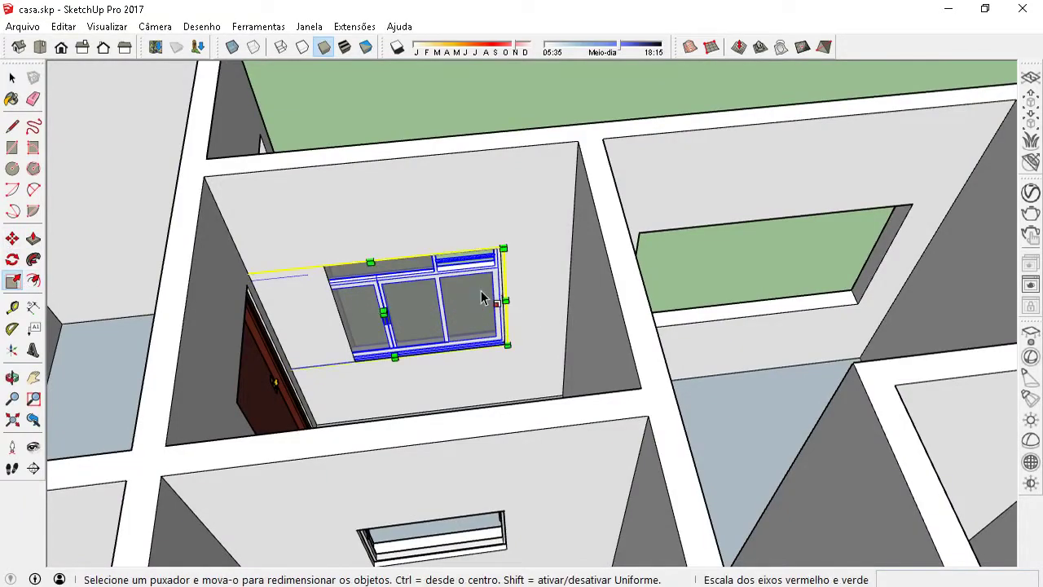
{"action": "scroll", "coordinate": [481, 297], "scroll_direction": "down", "scroll_amount": 3}
{"action": "mouse_move", "coordinate": [391, 265]}
{"action": "middle_mouse_down"}
{"action": "mouse_move", "coordinate": [275, 223]}
{"action": "mouse_move", "coordinate": [606, 198]}
{"action": "mouse_move", "coordinate": [353, 337]}
{"action": "mouse_move", "coordinate": [361, 240]}
{"action": "mouse_move", "coordinate": [274, 302]}
{"action": "middle_mouse_up"}
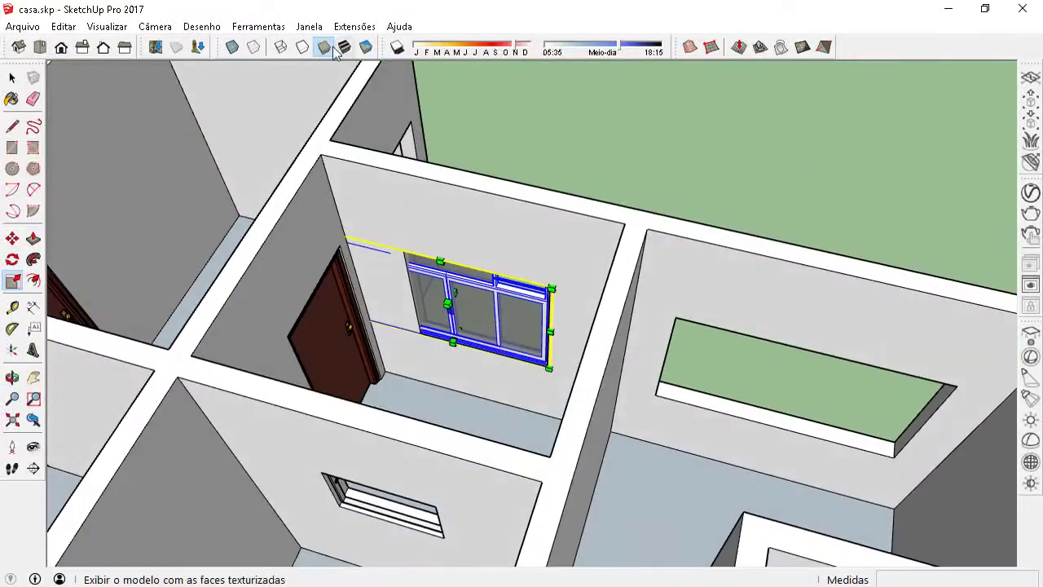
Step: With X-ray on, scale the window narrower and shorter to fill the opening, then turn X-ray off
{"action": "left_click", "coordinate": [233, 47]}
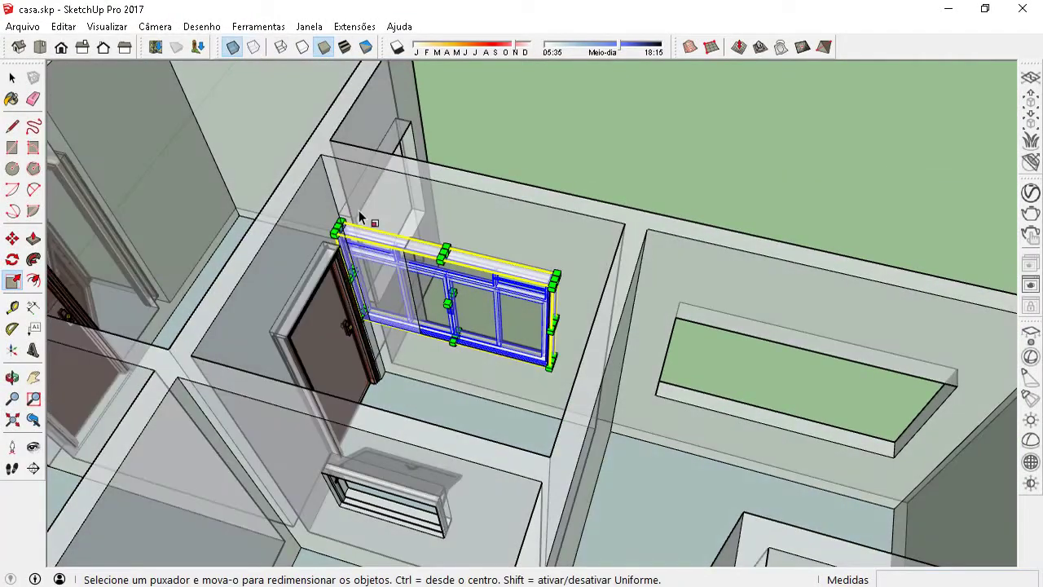
{"action": "scroll", "coordinate": [361, 216], "scroll_direction": "up", "scroll_amount": 2}
{"action": "scroll", "coordinate": [347, 269], "scroll_direction": "up", "scroll_amount": 2}
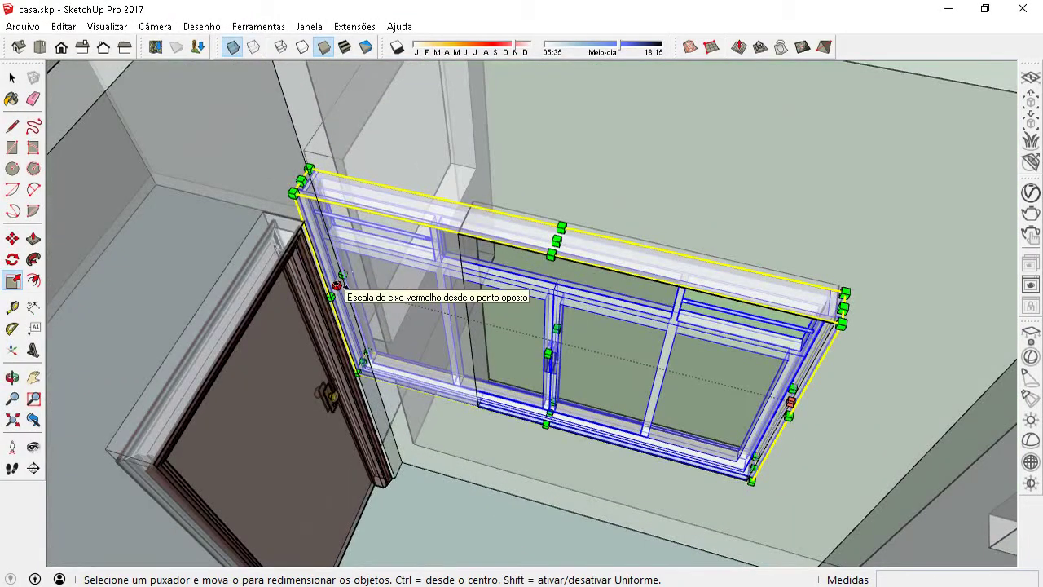
{"action": "left_click_drag", "start_coordinate": [337, 285], "coordinate": [477, 322]}
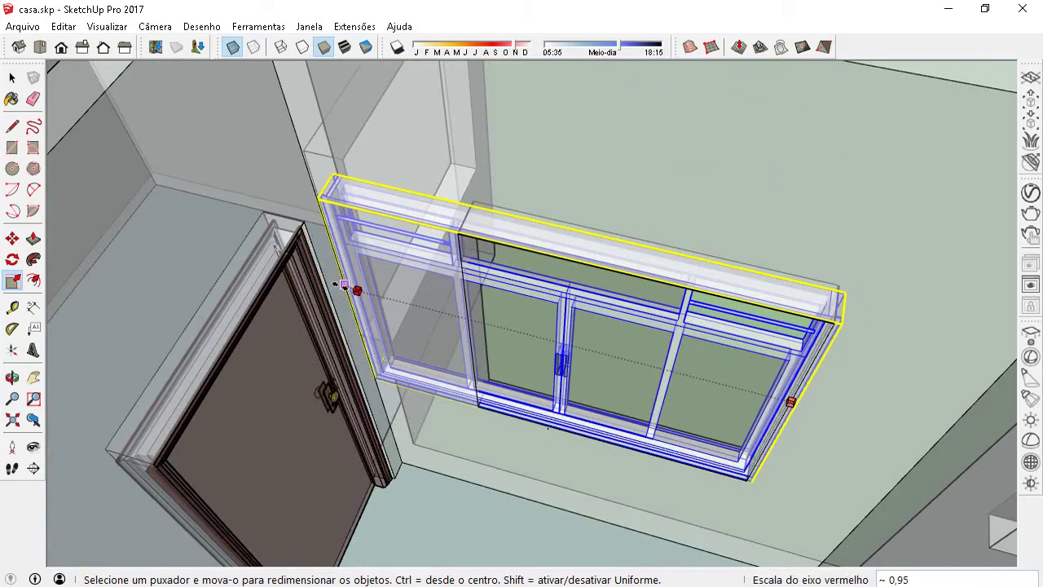
{"action": "mouse_move", "coordinate": [581, 338]}
{"action": "middle_mouse_down"}
{"action": "mouse_move", "coordinate": [577, 280]}
{"action": "mouse_move", "coordinate": [592, 208]}
{"action": "middle_mouse_up"}
{"action": "mouse_move", "coordinate": [634, 213]}
{"action": "left_mouse_down"}
{"action": "mouse_move", "coordinate": [632, 262]}
{"action": "mouse_move", "coordinate": [636, 217]}
{"action": "left_mouse_up"}
{"action": "mouse_move", "coordinate": [636, 217]}
{"action": "middle_mouse_down"}
{"action": "mouse_move", "coordinate": [594, 338]}
{"action": "mouse_move", "coordinate": [577, 281]}
{"action": "middle_mouse_up"}
{"action": "key", "text": "space"}
{"action": "left_click", "coordinate": [232, 47]}
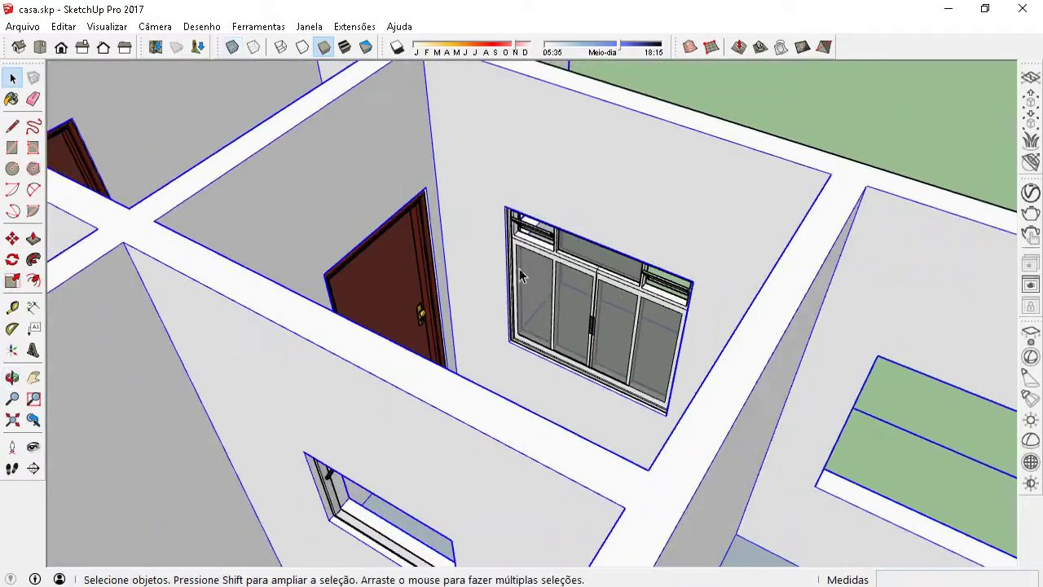
{"action": "middle_click_drag", "start_coordinate": [522, 326], "coordinate": [540, 275]}
{"action": "mouse_move", "coordinate": [539, 276]}
{"action": "left_mouse_down"}
{"action": "mouse_move", "coordinate": [264, 298]}
{"action": "mouse_move", "coordinate": [221, 189]}
{"action": "mouse_move", "coordinate": [676, 280]}
{"action": "mouse_move", "coordinate": [361, 321]}
{"action": "mouse_move", "coordinate": [331, 296]}
{"action": "mouse_move", "coordinate": [608, 356]}
{"action": "mouse_move", "coordinate": [585, 357]}
{"action": "left_mouse_up"}
Step: Make a Ctrl-move copy of the fitted window outside the house
{"action": "key", "text": "space"}
{"action": "scroll", "coordinate": [585, 357], "scroll_direction": "down", "scroll_amount": 3}
{"action": "middle_click_drag", "start_coordinate": [585, 356], "coordinate": [468, 249]}
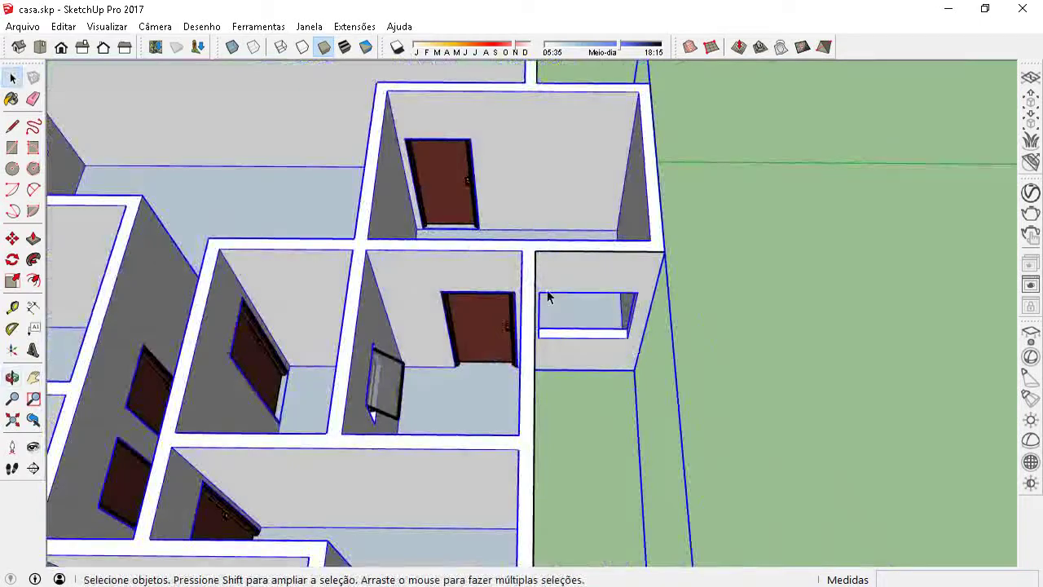
{"action": "scroll", "coordinate": [489, 302], "scroll_direction": "up", "scroll_amount": 3}
{"action": "middle_click_drag", "start_coordinate": [488, 302], "coordinate": [611, 361]}
{"action": "left_click", "coordinate": [602, 397]}
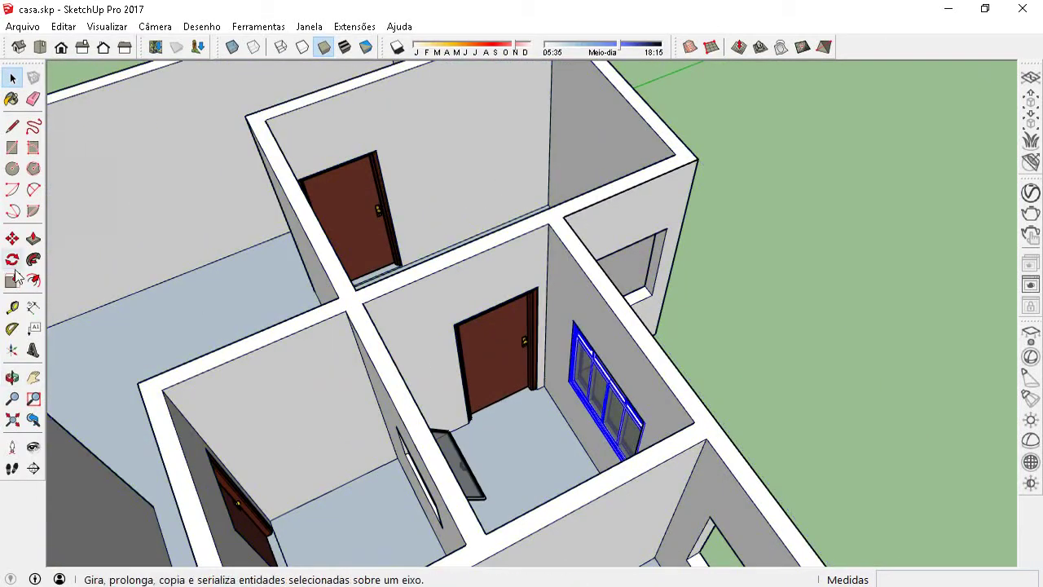
{"action": "left_click", "coordinate": [602, 437]}
{"action": "key", "text": "ctrl"}
{"action": "mouse_move", "coordinate": [701, 342]}
{"action": "middle_mouse_down"}
{"action": "mouse_move", "coordinate": [812, 335]}
{"action": "mouse_move", "coordinate": [601, 198]}
{"action": "mouse_move", "coordinate": [501, 117]}
{"action": "mouse_move", "coordinate": [733, 268]}
{"action": "mouse_move", "coordinate": [712, 342]}
{"action": "middle_mouse_up"}
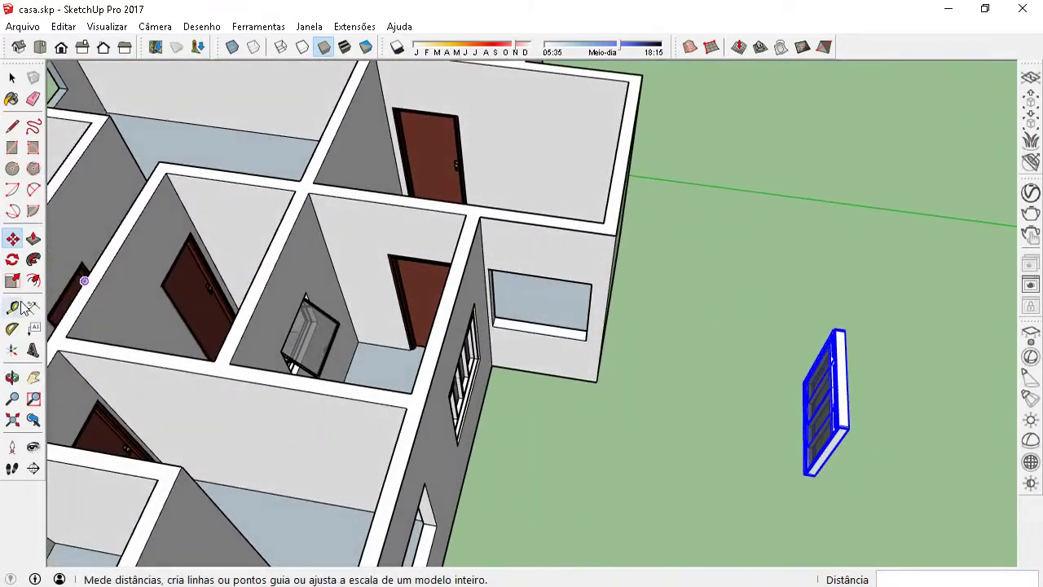
Step: Rotate the window copy 90° beside the side wall's empty opening
{"action": "left_click", "coordinate": [13, 260]}
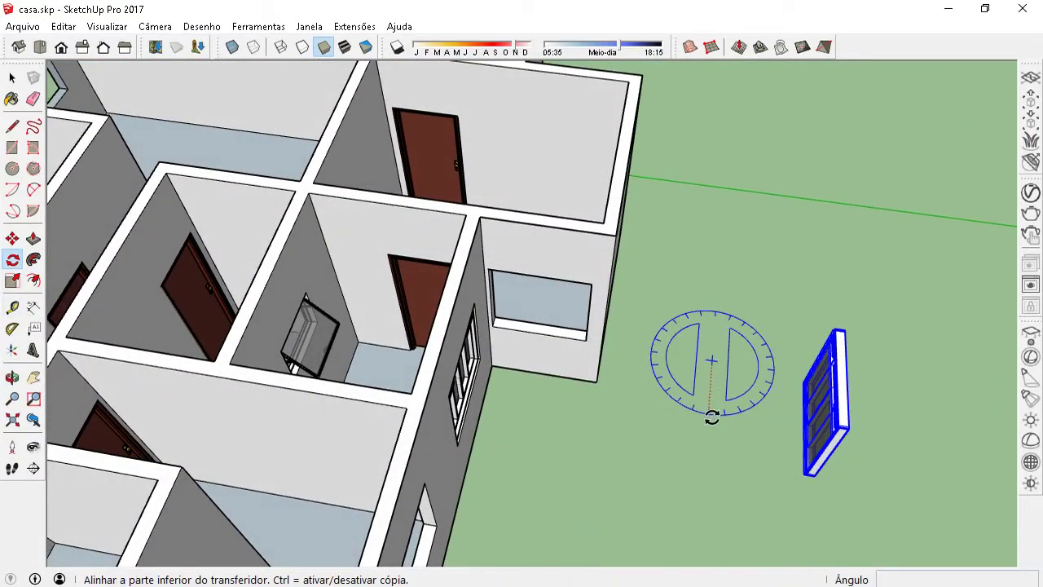
{"action": "left_click", "coordinate": [699, 533]}
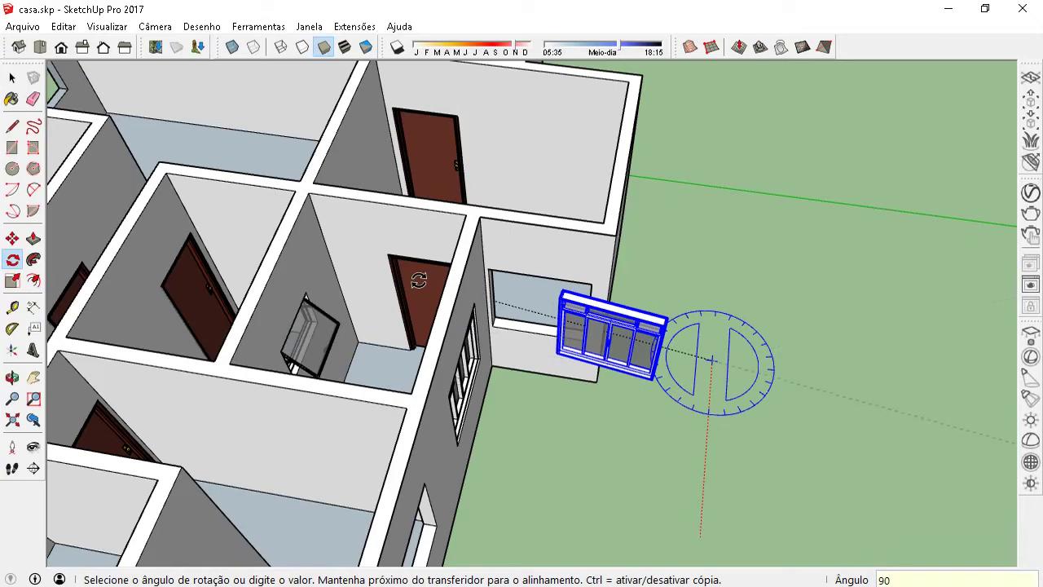
{"action": "key", "text": "Return"}
{"action": "middle_click_drag", "start_coordinate": [695, 359], "coordinate": [514, 358]}
{"action": "key", "text": "space"}
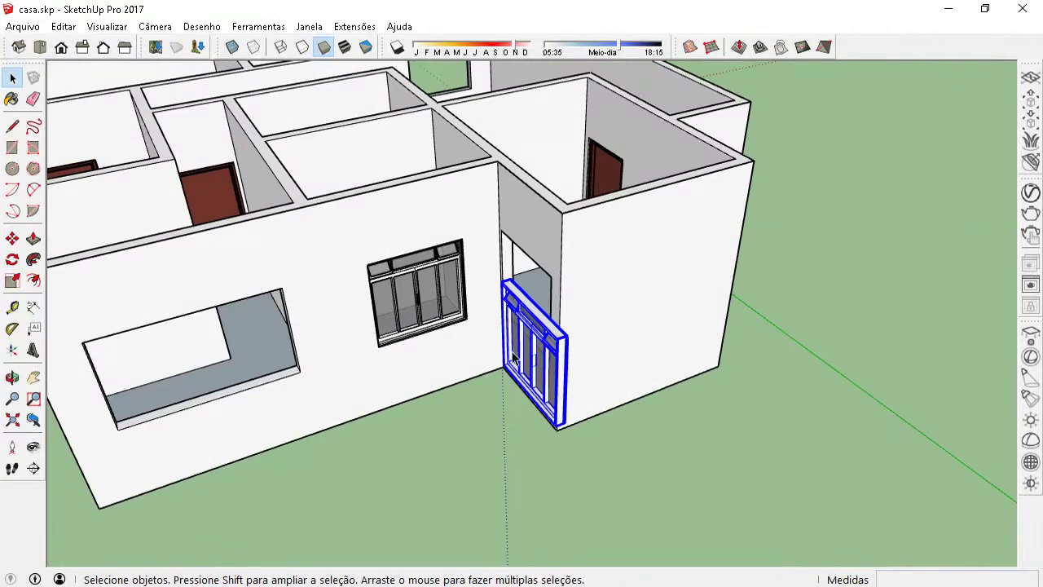
Step: Move the window copy into the side wall's opening with X-ray turned on
{"action": "scroll", "coordinate": [577, 415], "scroll_direction": "up", "scroll_amount": 5}
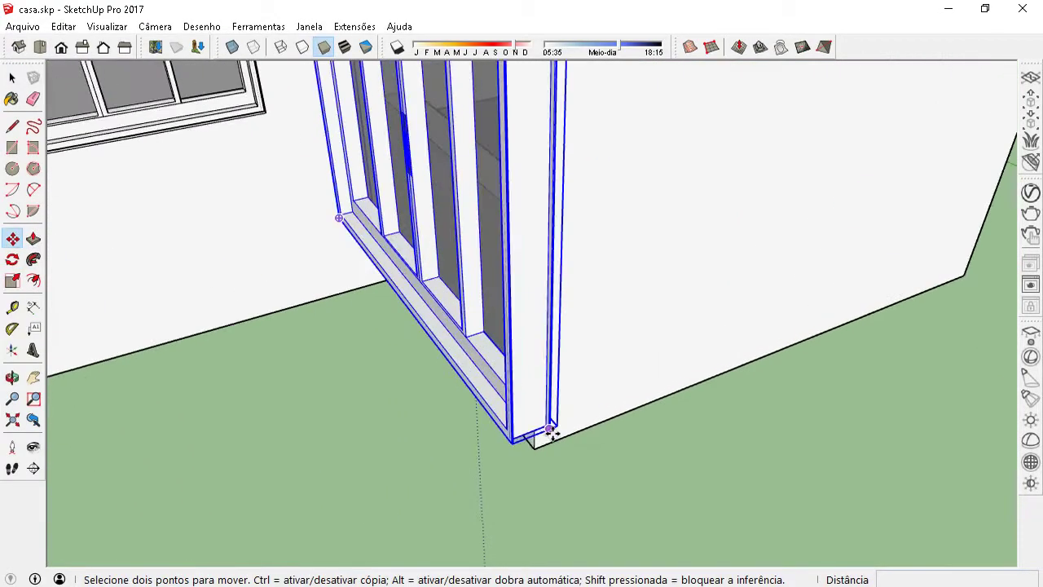
{"action": "scroll", "coordinate": [522, 432], "scroll_direction": "up", "scroll_amount": 2}
{"action": "left_click", "coordinate": [518, 431]}
{"action": "scroll", "coordinate": [628, 424], "scroll_direction": "down", "scroll_amount": 5}
{"action": "mouse_move", "coordinate": [629, 424]}
{"action": "middle_mouse_down"}
{"action": "mouse_move", "coordinate": [484, 294]}
{"action": "mouse_move", "coordinate": [675, 163]}
{"action": "middle_mouse_up"}
{"action": "scroll", "coordinate": [687, 280], "scroll_direction": "up", "scroll_amount": 5}
{"action": "scroll", "coordinate": [686, 280], "scroll_direction": "up", "scroll_amount": 3}
{"action": "scroll", "coordinate": [733, 319], "scroll_direction": "up", "scroll_amount": 3}
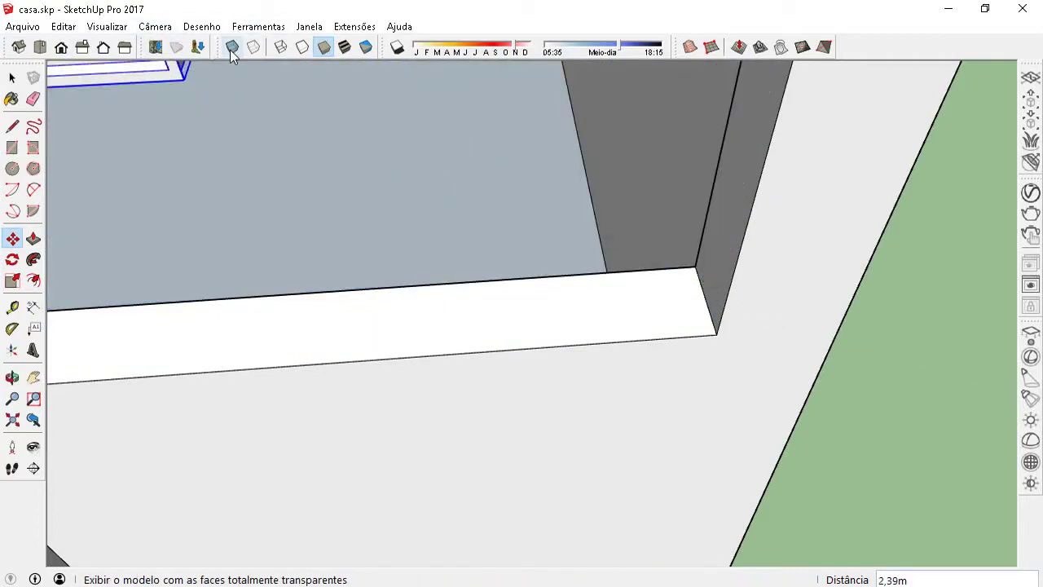
{"action": "left_click", "coordinate": [231, 47]}
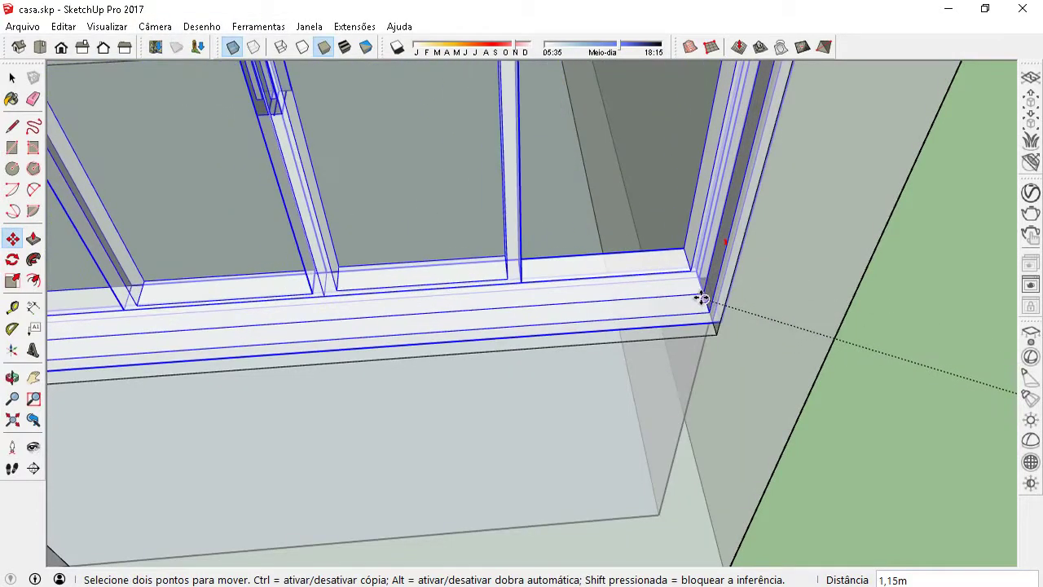
{"action": "mouse_move", "coordinate": [704, 299]}
{"action": "middle_mouse_down"}
{"action": "mouse_move", "coordinate": [559, 310]}
{"action": "mouse_move", "coordinate": [529, 334]}
{"action": "mouse_move", "coordinate": [380, 238]}
{"action": "mouse_move", "coordinate": [420, 153]}
{"action": "mouse_move", "coordinate": [453, 173]}
{"action": "middle_mouse_up"}
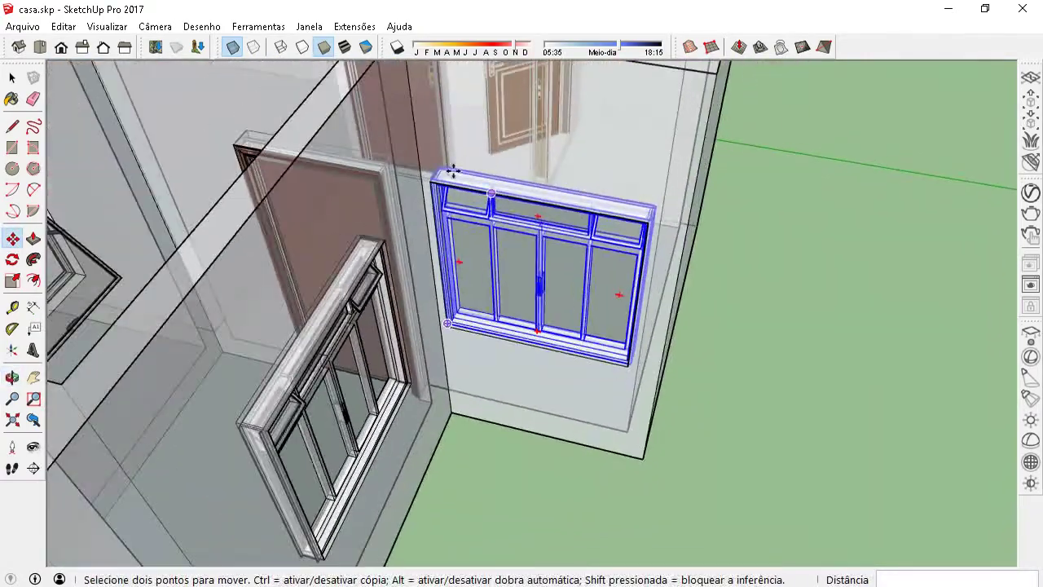
Step: Scale the copy wider to the left and adjust its height scale to fill the opening
{"action": "left_click", "coordinate": [12, 281]}
{"action": "scroll", "coordinate": [462, 256], "scroll_direction": "up", "scroll_amount": 2}
{"action": "scroll", "coordinate": [422, 251], "scroll_direction": "up", "scroll_amount": 2}
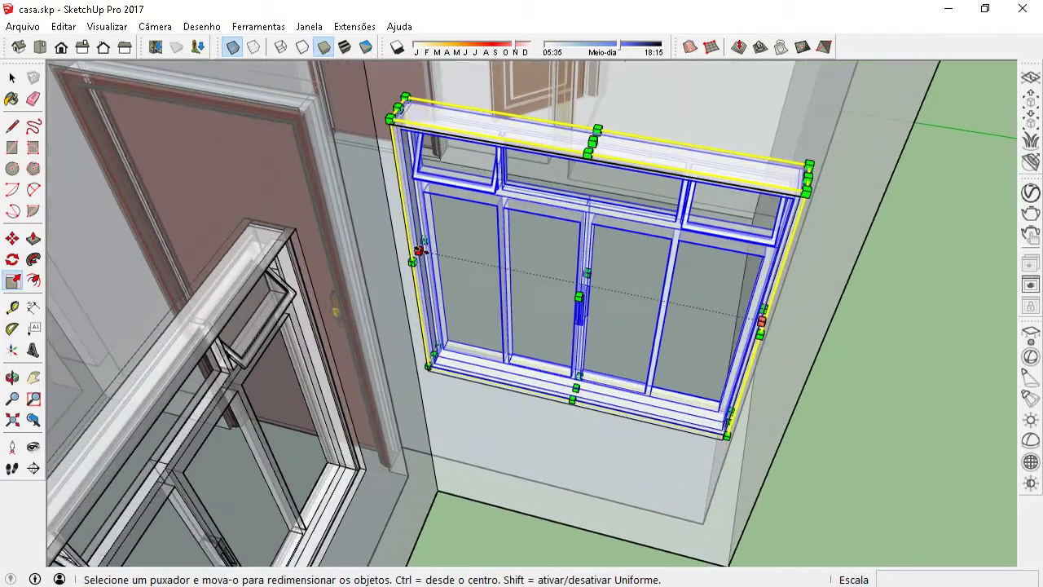
{"action": "scroll", "coordinate": [495, 266], "scroll_direction": "up", "scroll_amount": 2}
{"action": "scroll", "coordinate": [523, 286], "scroll_direction": "up", "scroll_amount": 2}
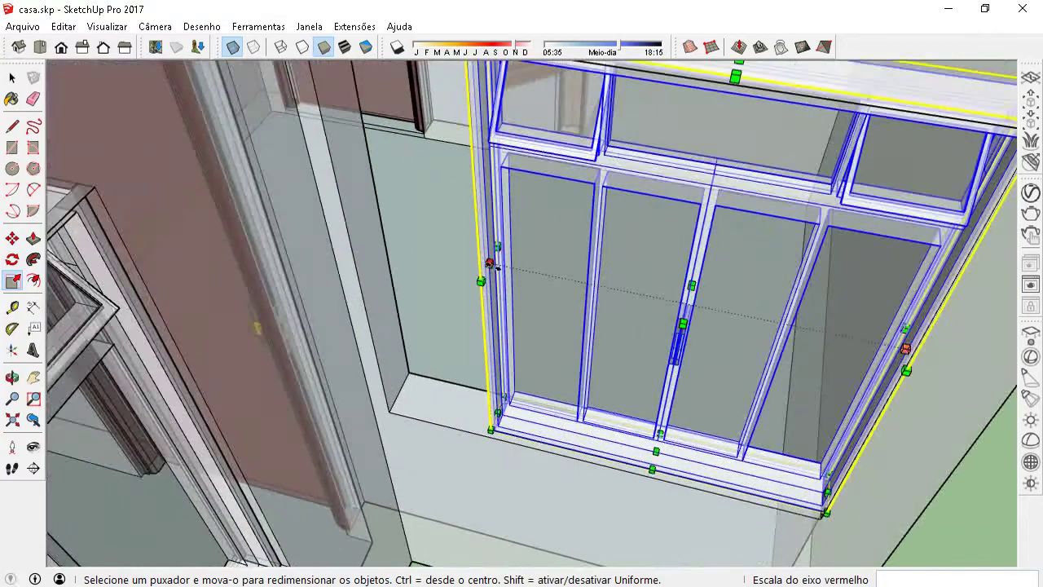
{"action": "left_click_drag", "start_coordinate": [439, 259], "coordinate": [371, 250]}
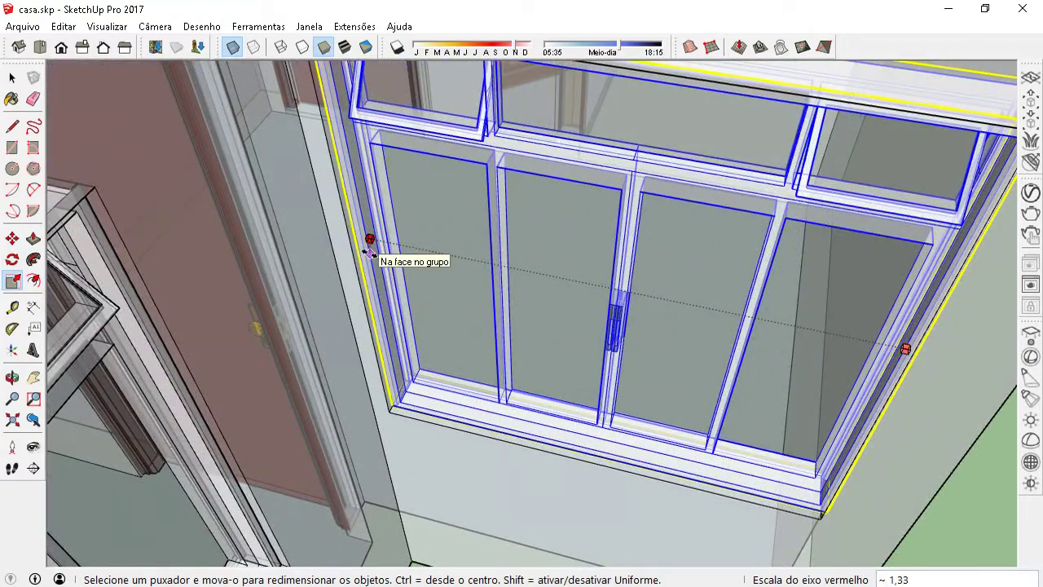
{"action": "scroll", "coordinate": [375, 261], "scroll_direction": "down", "scroll_amount": 5}
{"action": "middle_click_drag", "start_coordinate": [407, 299], "coordinate": [414, 198]}
{"action": "scroll", "coordinate": [461, 133], "scroll_direction": "up", "scroll_amount": 4}
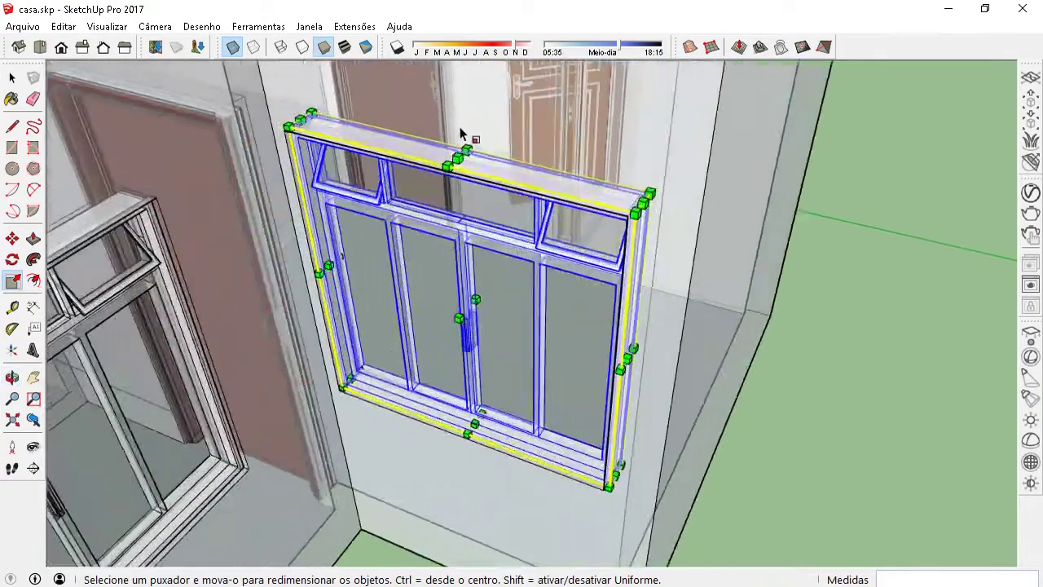
{"action": "left_click_drag", "start_coordinate": [457, 151], "coordinate": [461, 277]}
{"action": "left_click_drag", "start_coordinate": [462, 231], "coordinate": [450, 198]}
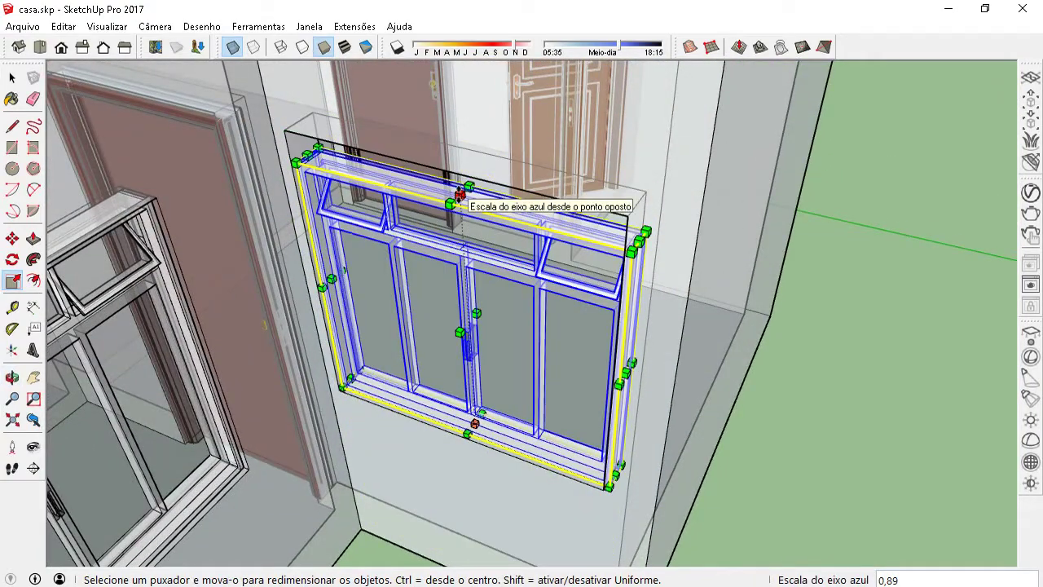
{"action": "left_click_drag", "start_coordinate": [460, 194], "coordinate": [459, 171]}
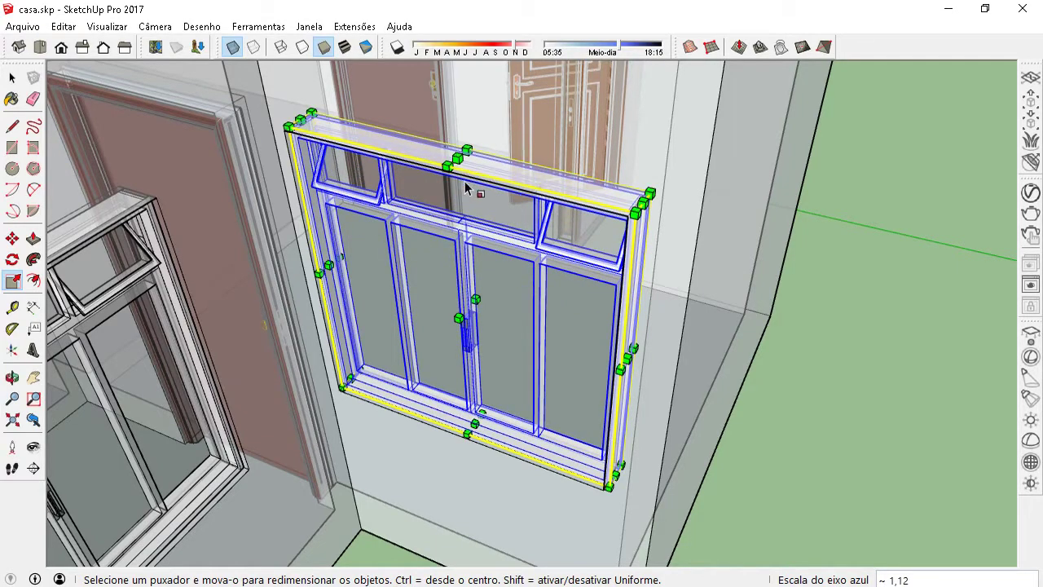
Step: Finish resizing, turn X-ray off, and orbit out to view the whole house
{"action": "key", "text": "space"}
{"action": "left_click", "coordinate": [621, 228]}
{"action": "left_click", "coordinate": [231, 48]}
{"action": "mouse_move", "coordinate": [230, 52]}
{"action": "middle_mouse_down"}
{"action": "mouse_move", "coordinate": [525, 250]}
{"action": "mouse_move", "coordinate": [473, 216]}
{"action": "mouse_move", "coordinate": [550, 156]}
{"action": "middle_mouse_up"}
{"action": "scroll", "coordinate": [550, 156], "scroll_direction": "down", "scroll_amount": 4}
{"action": "mouse_move", "coordinate": [470, 233]}
{"action": "middle_mouse_down"}
{"action": "mouse_move", "coordinate": [304, 135]}
{"action": "mouse_move", "coordinate": [282, 215]}
{"action": "mouse_move", "coordinate": [583, 236]}
{"action": "mouse_move", "coordinate": [730, 399]}
{"action": "middle_mouse_up"}
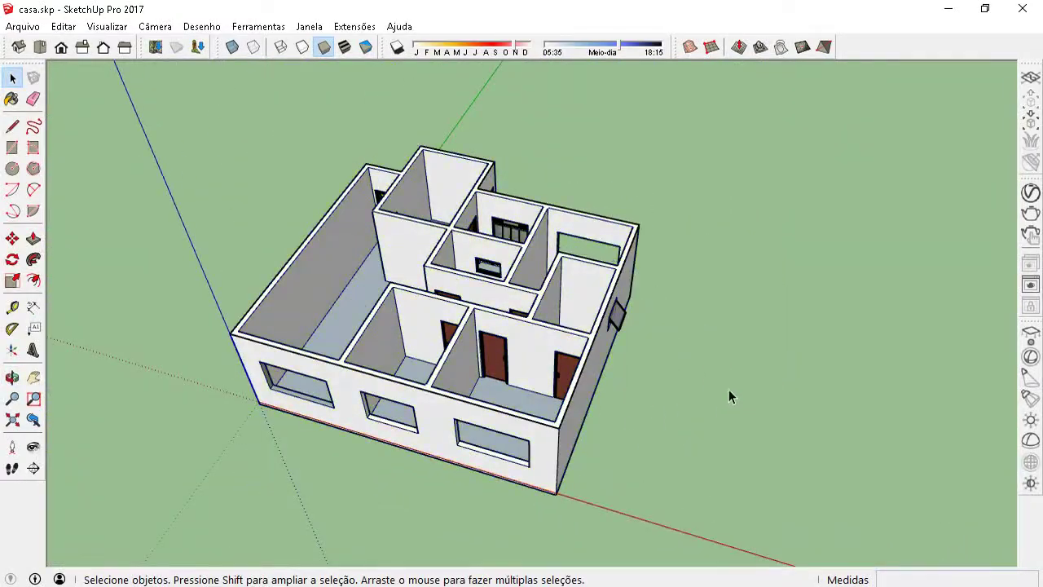
Step: Search 3D Warehouse for 'janela madeira' wooden windows
{"action": "mouse_move", "coordinate": [452, 395]}
{"action": "middle_mouse_down"}
{"action": "mouse_move", "coordinate": [543, 249]}
{"action": "mouse_move", "coordinate": [375, 373]}
{"action": "mouse_move", "coordinate": [552, 177]}
{"action": "mouse_move", "coordinate": [576, 280]}
{"action": "mouse_move", "coordinate": [305, 194]}
{"action": "mouse_move", "coordinate": [366, 188]}
{"action": "middle_mouse_up"}
{"action": "left_click", "coordinate": [33, 29]}
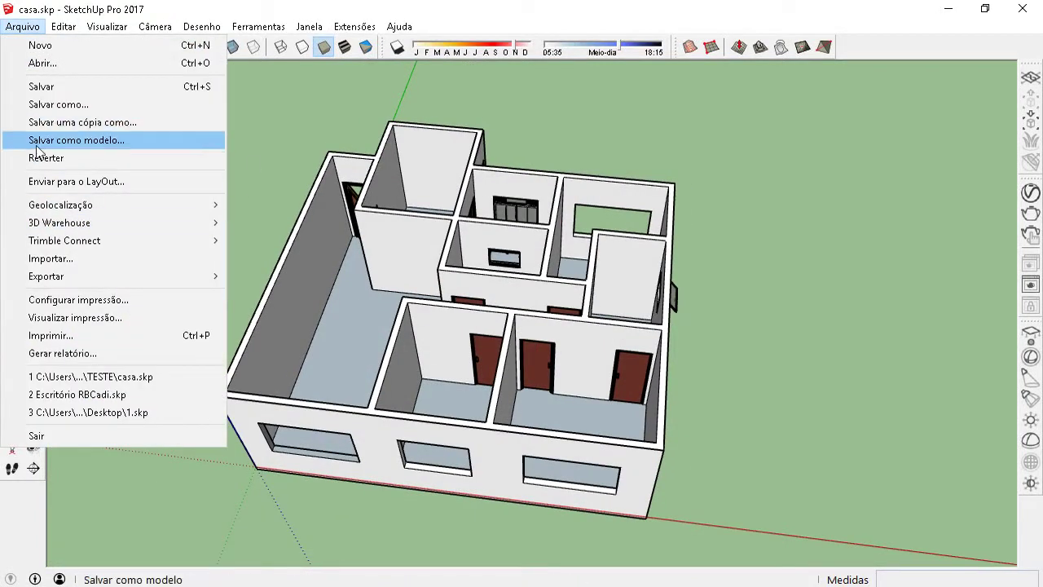
{"action": "left_click", "coordinate": [342, 228]}
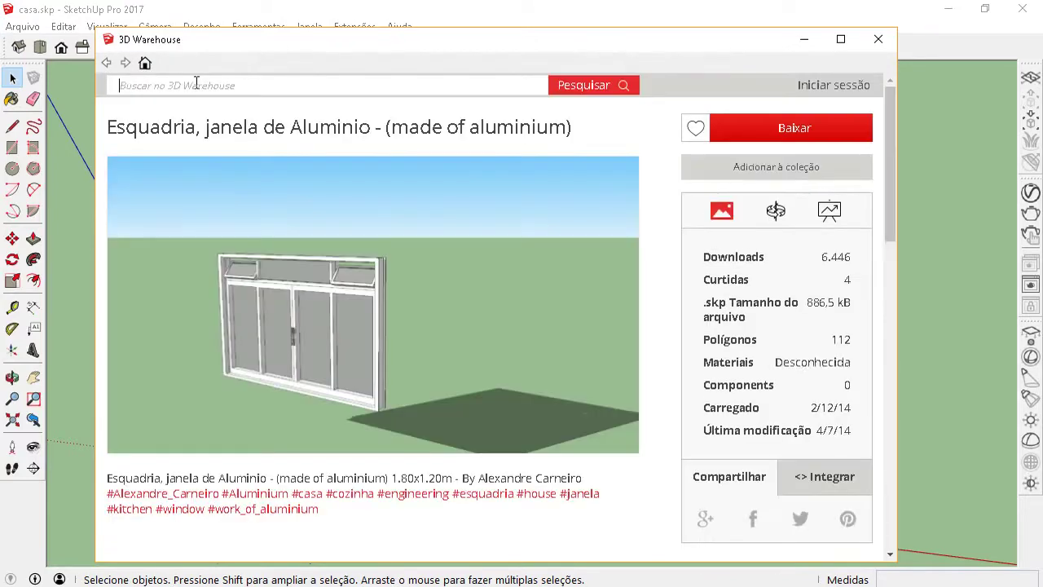
{"action": "type", "text": "eça "}
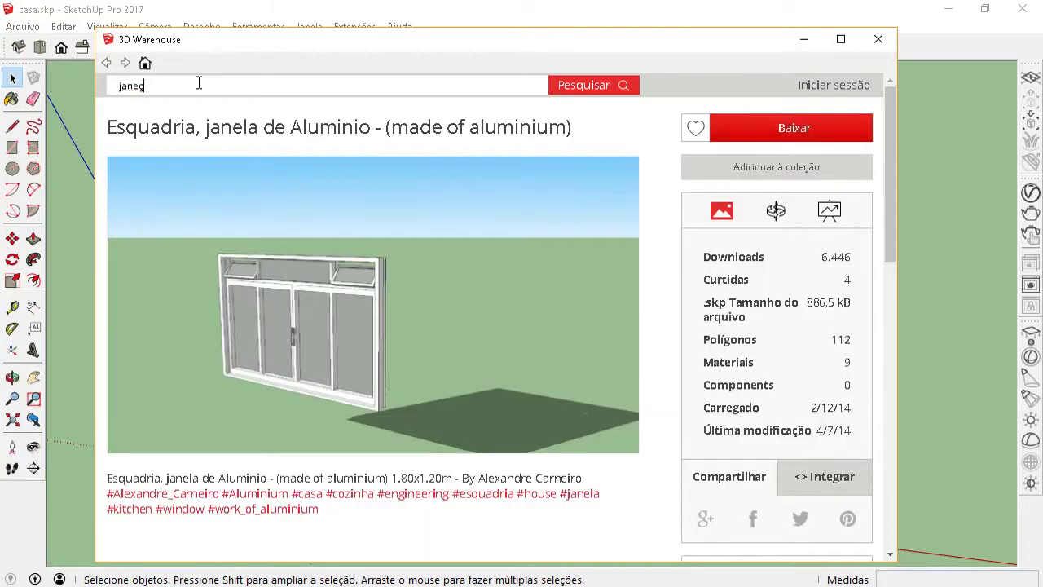
{"action": "type", "text": " madeira"}
{"action": "key", "text": "Return"}
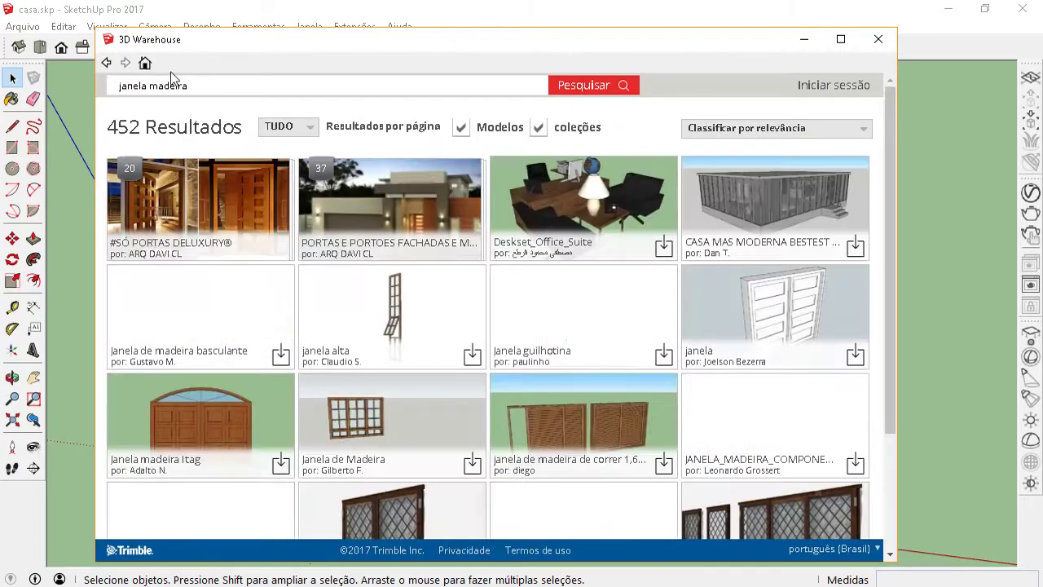
{"action": "scroll", "coordinate": [273, 249], "scroll_direction": "down", "scroll_amount": 3}
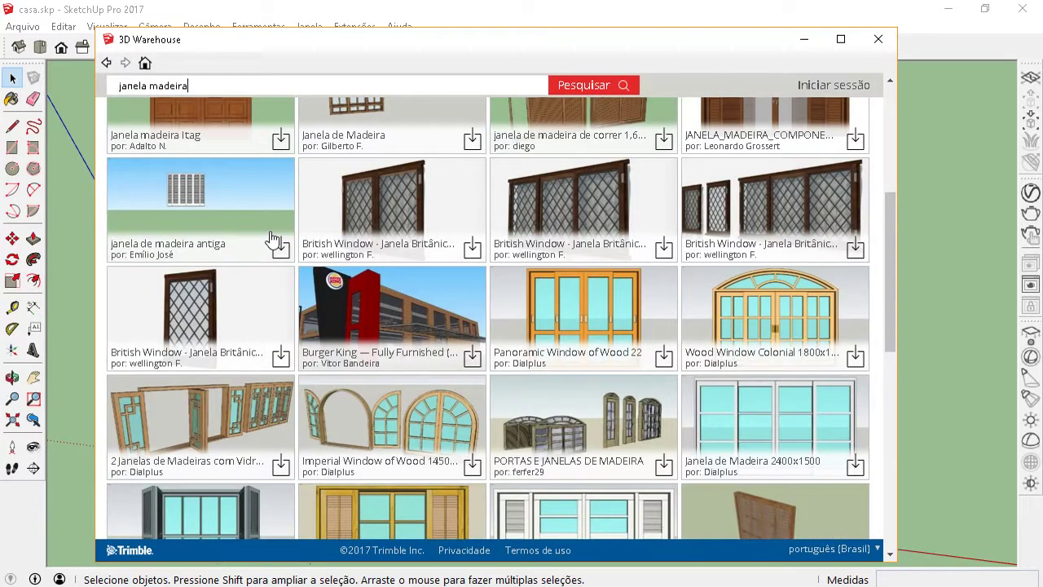
{"action": "scroll", "coordinate": [272, 240], "scroll_direction": "down", "scroll_amount": 1}
{"action": "scroll", "coordinate": [269, 236], "scroll_direction": "down", "scroll_amount": 1}
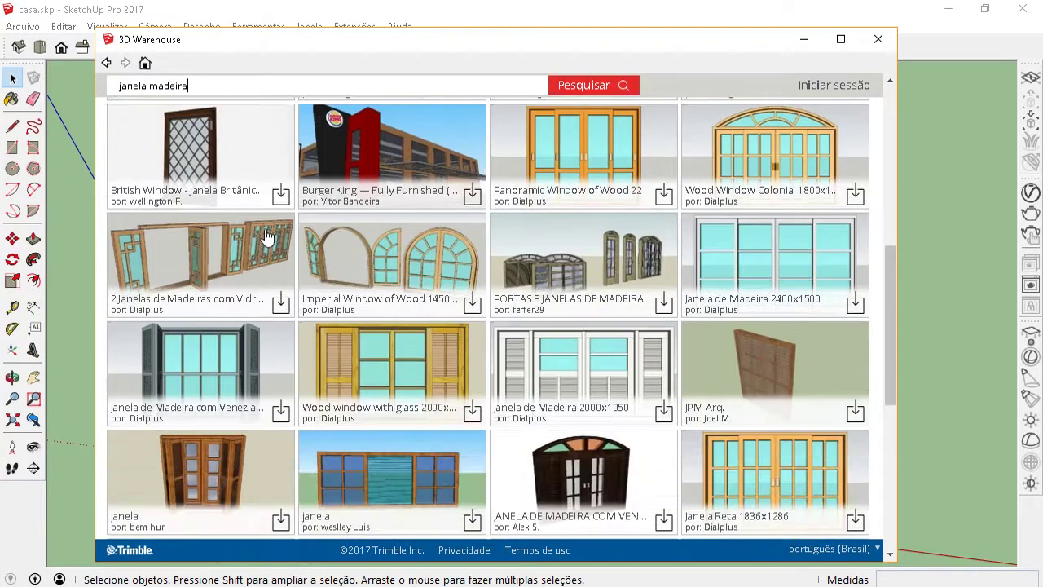
{"action": "scroll", "coordinate": [267, 237], "scroll_direction": "down", "scroll_amount": 1}
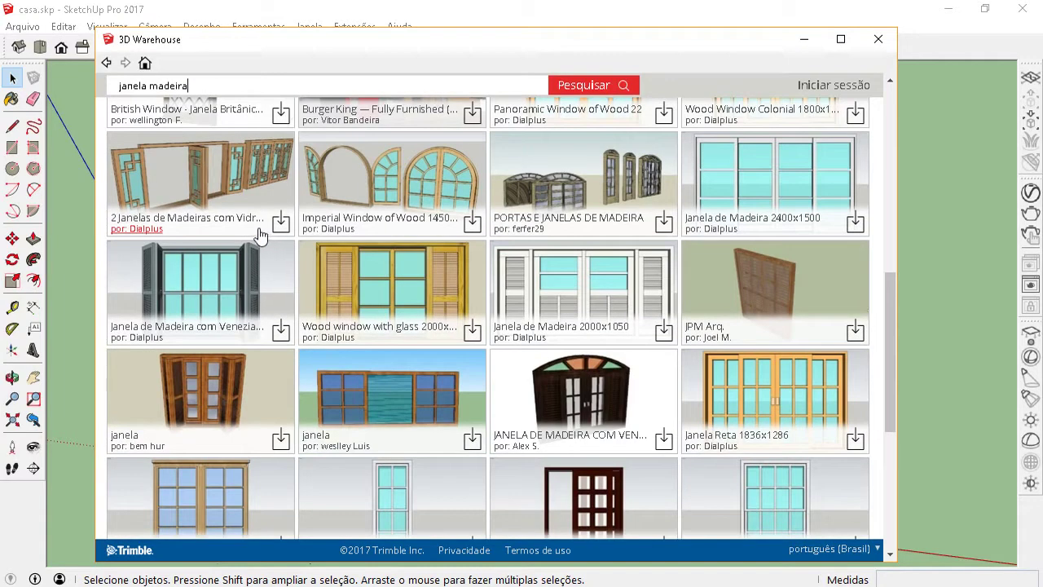
Step: Download Janela Reta 1836x1286 into the model and place it on the ground beside the house
{"action": "left_click", "coordinate": [750, 392]}
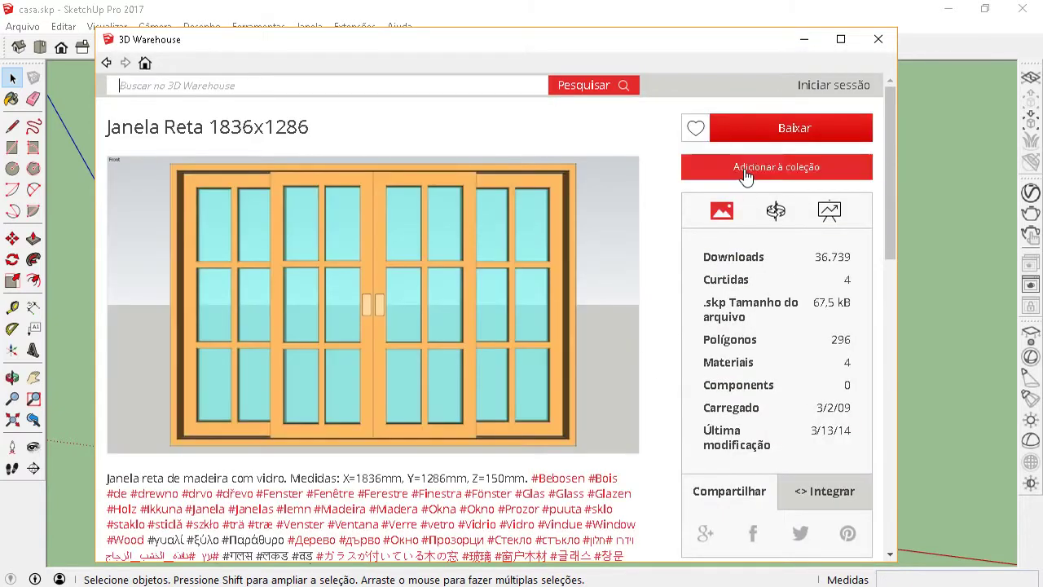
{"action": "left_click", "coordinate": [766, 131]}
{"action": "left_click", "coordinate": [419, 343]}
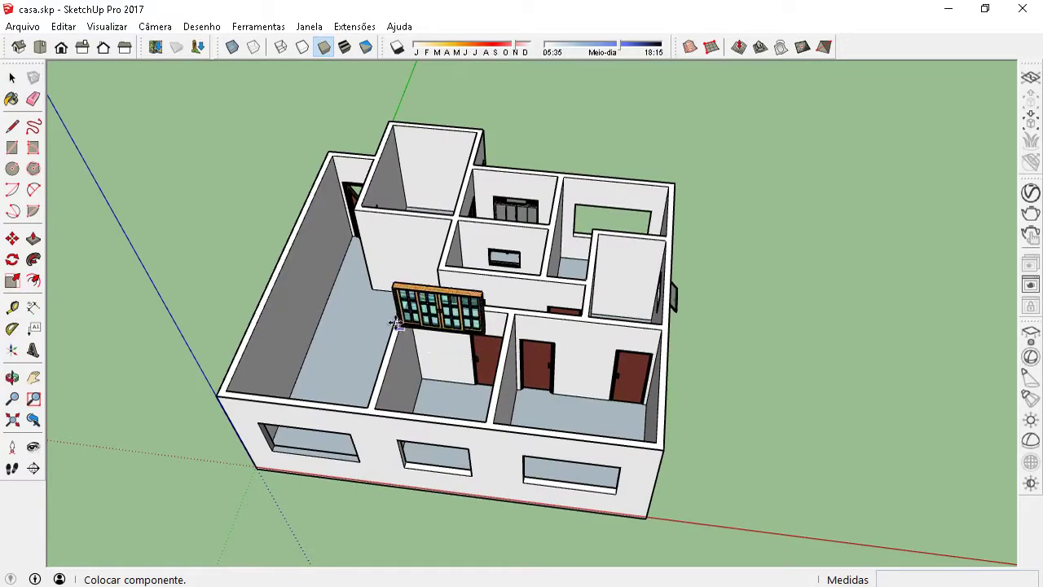
{"action": "mouse_move", "coordinate": [420, 340]}
{"action": "middle_mouse_down"}
{"action": "mouse_move", "coordinate": [595, 317]}
{"action": "mouse_move", "coordinate": [752, 349]}
{"action": "mouse_move", "coordinate": [256, 449]}
{"action": "mouse_move", "coordinate": [427, 432]}
{"action": "middle_mouse_up"}
{"action": "left_click", "coordinate": [256, 449]}
Step: Finish placing the wooden window, deselect it, and orbit in around it
{"action": "key", "text": "space"}
{"action": "left_click", "coordinate": [286, 509]}
{"action": "scroll", "coordinate": [335, 537], "scroll_direction": "up", "scroll_amount": 1}
{"action": "scroll", "coordinate": [361, 526], "scroll_direction": "up", "scroll_amount": 2}
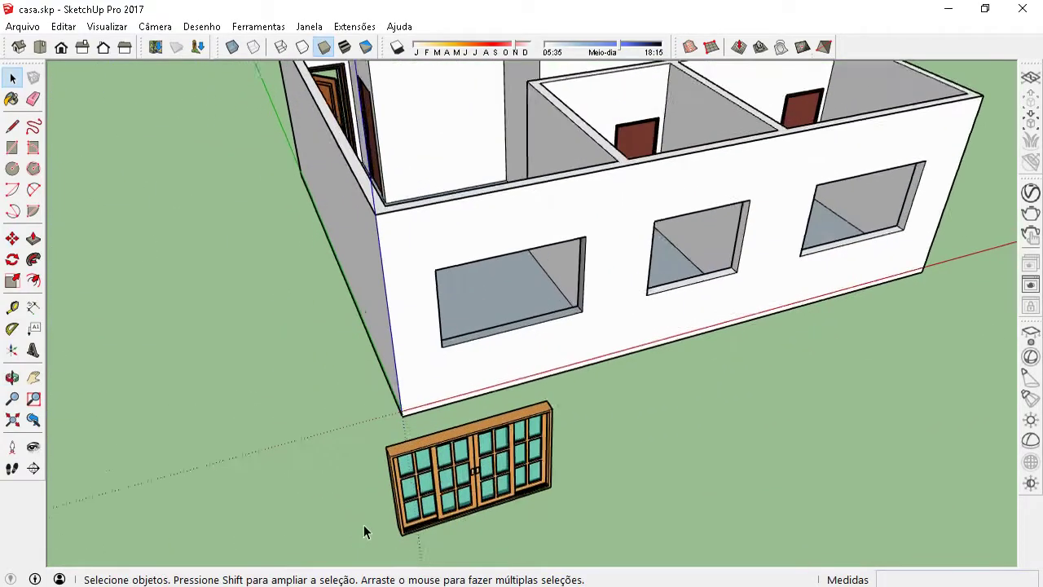
{"action": "scroll", "coordinate": [404, 507], "scroll_direction": "up", "scroll_amount": 2}
{"action": "mouse_move", "coordinate": [405, 508]}
{"action": "middle_mouse_down"}
{"action": "mouse_move", "coordinate": [767, 459]}
{"action": "mouse_move", "coordinate": [505, 452]}
{"action": "mouse_move", "coordinate": [497, 461]}
{"action": "mouse_move", "coordinate": [443, 436]}
{"action": "middle_mouse_up"}
Step: Select the wooden Janela Reta window and rotate it to face the side wall
{"action": "left_click", "coordinate": [419, 375]}
{"action": "left_click", "coordinate": [524, 422]}
{"action": "left_click", "coordinate": [435, 377]}
{"action": "left_click", "coordinate": [525, 412]}
{"action": "left_click", "coordinate": [410, 376]}
{"action": "scroll", "coordinate": [411, 370], "scroll_direction": "up", "scroll_amount": 3}
{"action": "left_click", "coordinate": [544, 417]}
{"action": "mouse_move", "coordinate": [386, 381]}
{"action": "middle_mouse_down"}
{"action": "mouse_move", "coordinate": [810, 361]}
{"action": "mouse_move", "coordinate": [437, 400]}
{"action": "mouse_move", "coordinate": [473, 383]}
{"action": "middle_mouse_up"}
{"action": "left_click", "coordinate": [438, 399]}
{"action": "scroll", "coordinate": [473, 383], "scroll_direction": "down", "scroll_amount": 3}
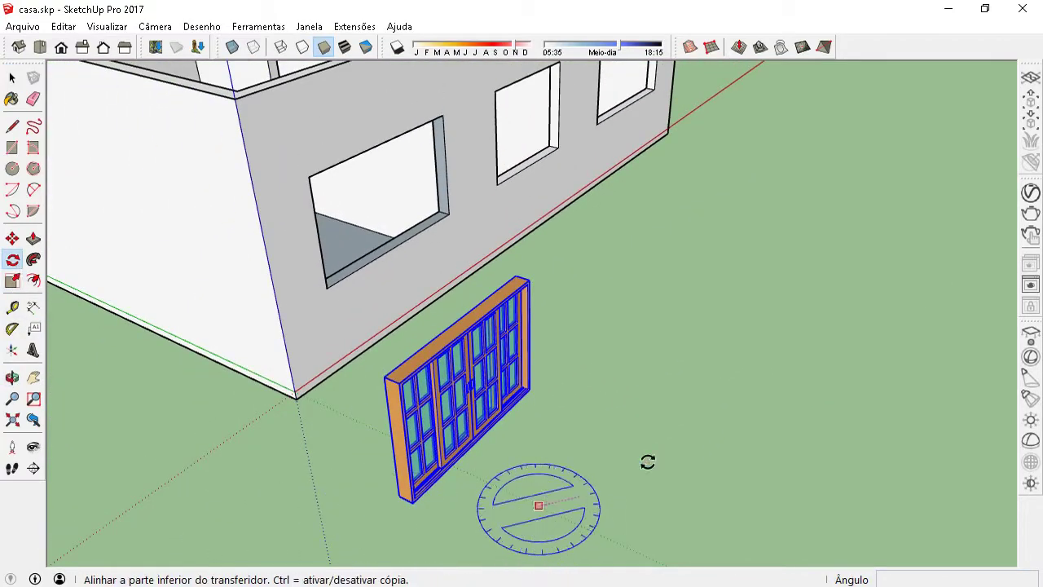
{"action": "left_click", "coordinate": [690, 325]}
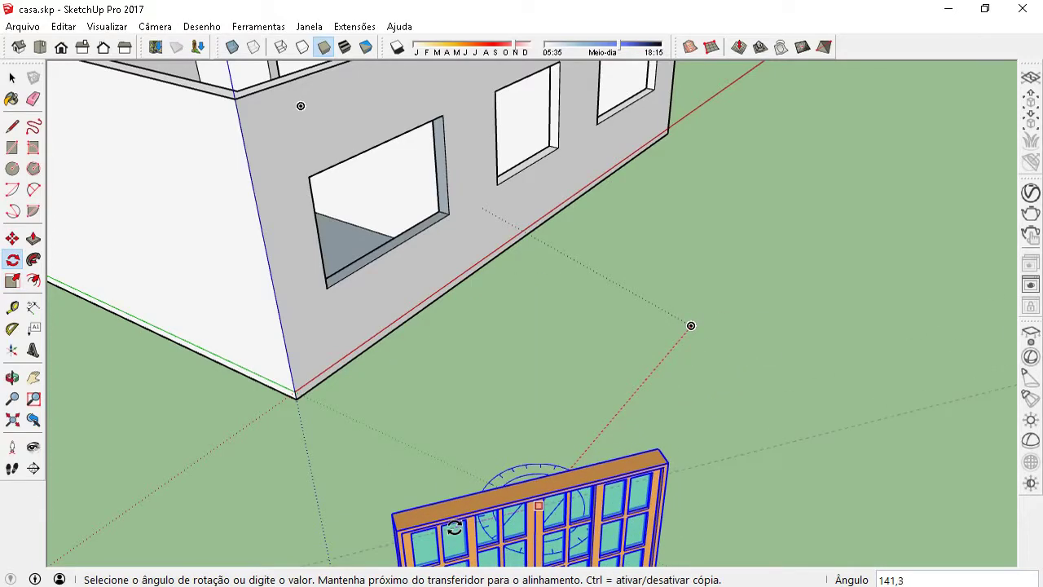
{"action": "key", "text": "Escape"}
Step: Move the rotated window off the ground toward a front-wall opening
{"action": "key", "text": "space"}
{"action": "left_click", "coordinate": [446, 476]}
{"action": "mouse_move", "coordinate": [445, 476]}
{"action": "middle_mouse_down"}
{"action": "mouse_move", "coordinate": [540, 399]}
{"action": "mouse_move", "coordinate": [626, 436]}
{"action": "middle_mouse_up"}
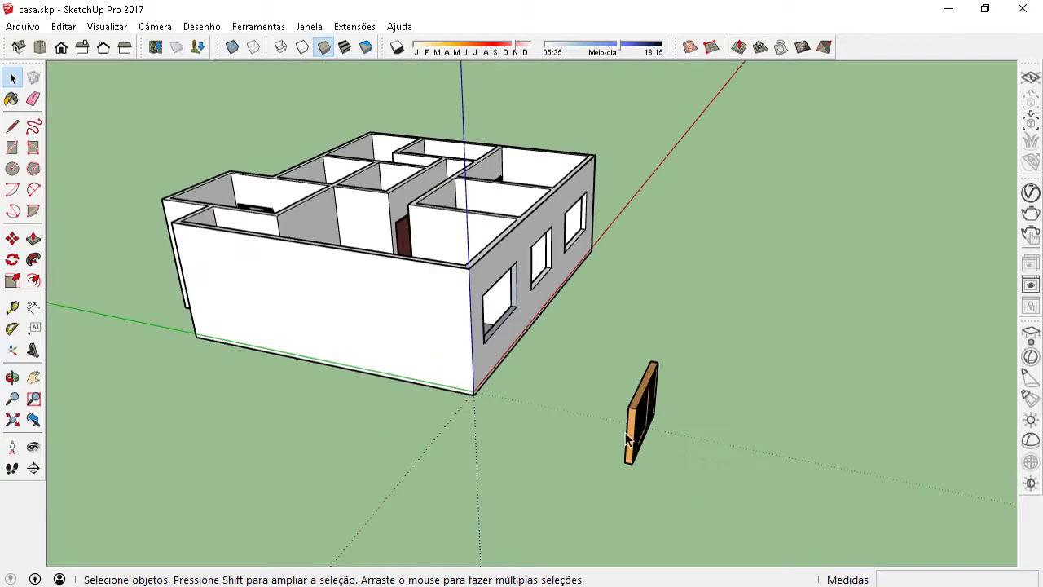
{"action": "left_click", "coordinate": [13, 238]}
{"action": "scroll", "coordinate": [633, 484], "scroll_direction": "up", "scroll_amount": 2}
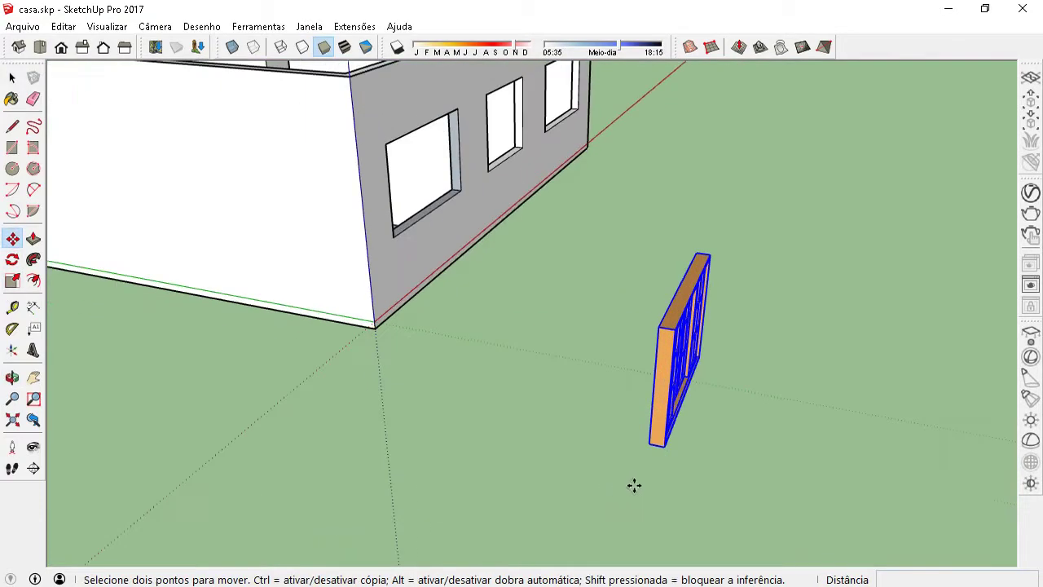
{"action": "scroll", "coordinate": [581, 395], "scroll_direction": "up", "scroll_amount": 3}
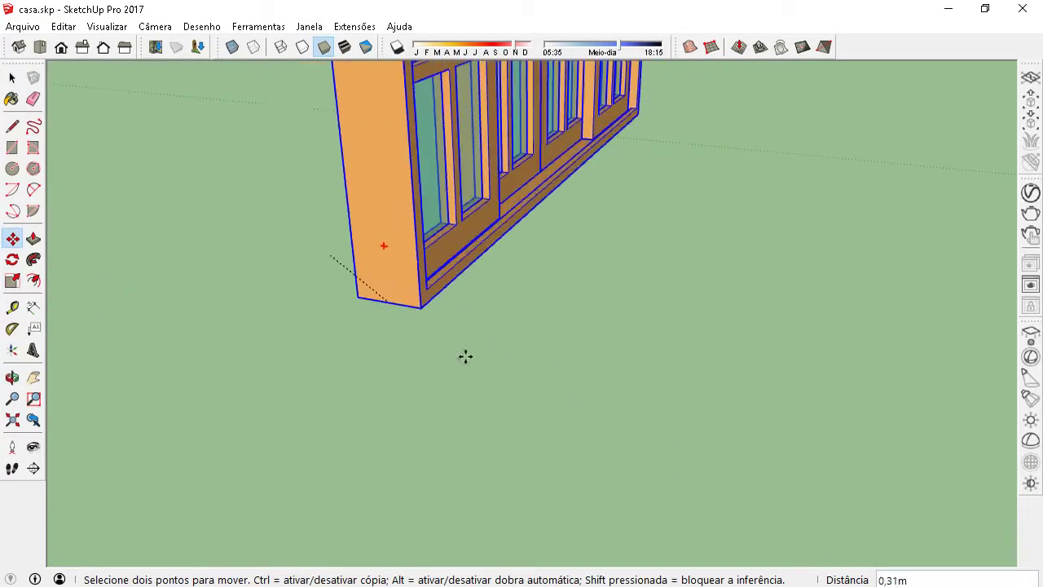
{"action": "scroll", "coordinate": [612, 500], "scroll_direction": "down", "scroll_amount": 5}
{"action": "middle_click_drag", "start_coordinate": [612, 501], "coordinate": [493, 424]}
{"action": "scroll", "coordinate": [494, 423], "scroll_direction": "up", "scroll_amount": 3}
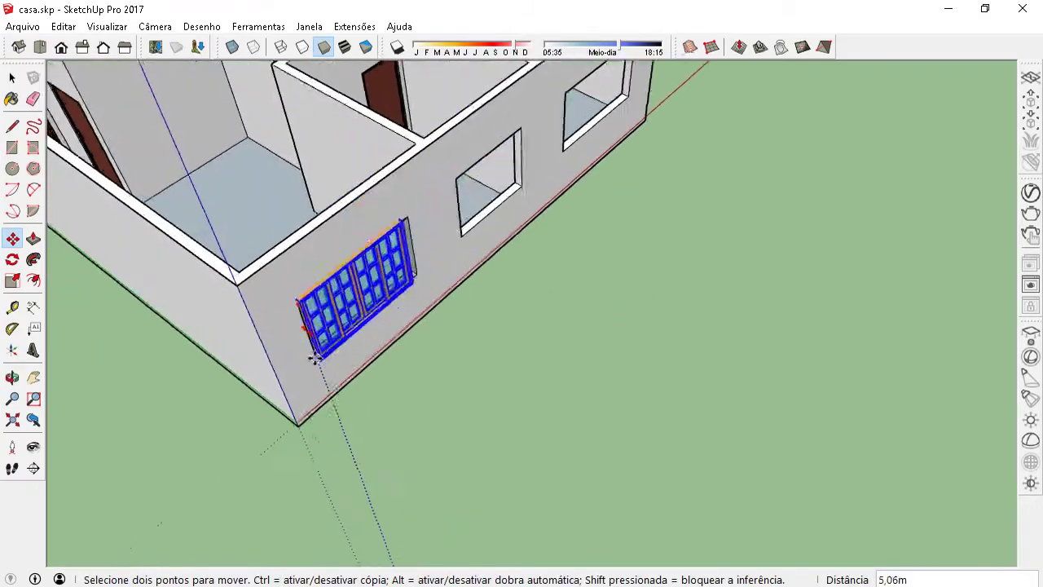
{"action": "scroll", "coordinate": [314, 359], "scroll_direction": "up", "scroll_amount": 3}
{"action": "middle_click_drag", "start_coordinate": [314, 358], "coordinate": [279, 372]}
{"action": "scroll", "coordinate": [323, 266], "scroll_direction": "up", "scroll_amount": 3}
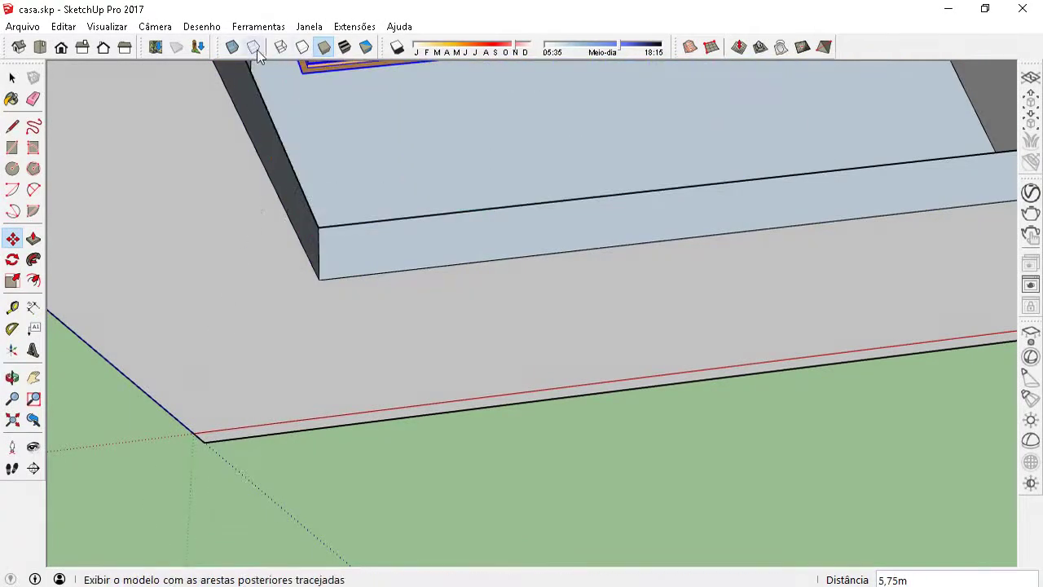
Step: Turn on X-ray so the window shows through the front wall
{"action": "left_click", "coordinate": [232, 47]}
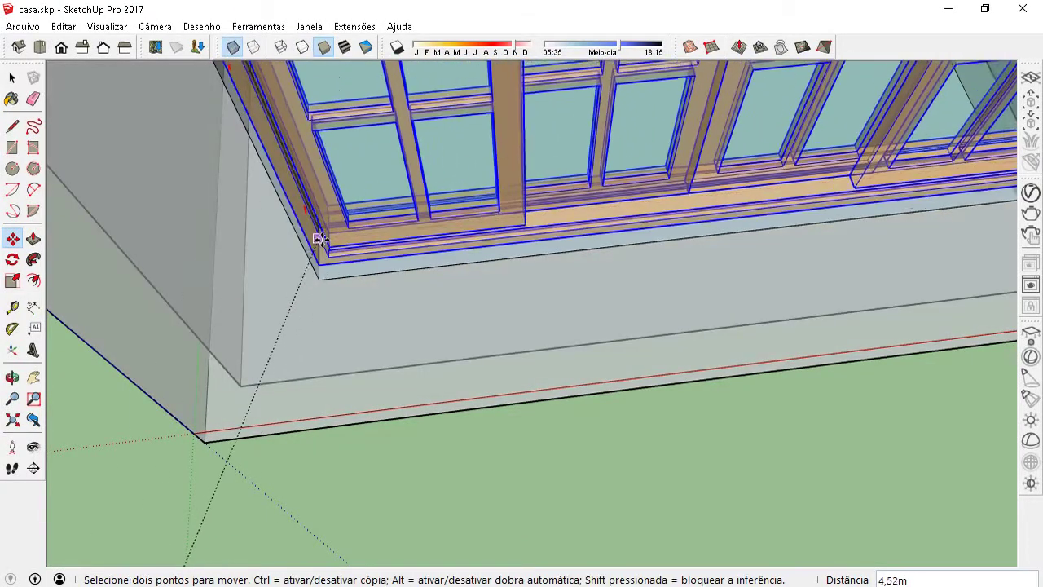
{"action": "scroll", "coordinate": [316, 308], "scroll_direction": "down", "scroll_amount": 5}
{"action": "mouse_move", "coordinate": [340, 353]}
{"action": "middle_mouse_down"}
{"action": "mouse_move", "coordinate": [698, 254]}
{"action": "mouse_move", "coordinate": [524, 236]}
{"action": "mouse_move", "coordinate": [543, 231]}
{"action": "middle_mouse_up"}
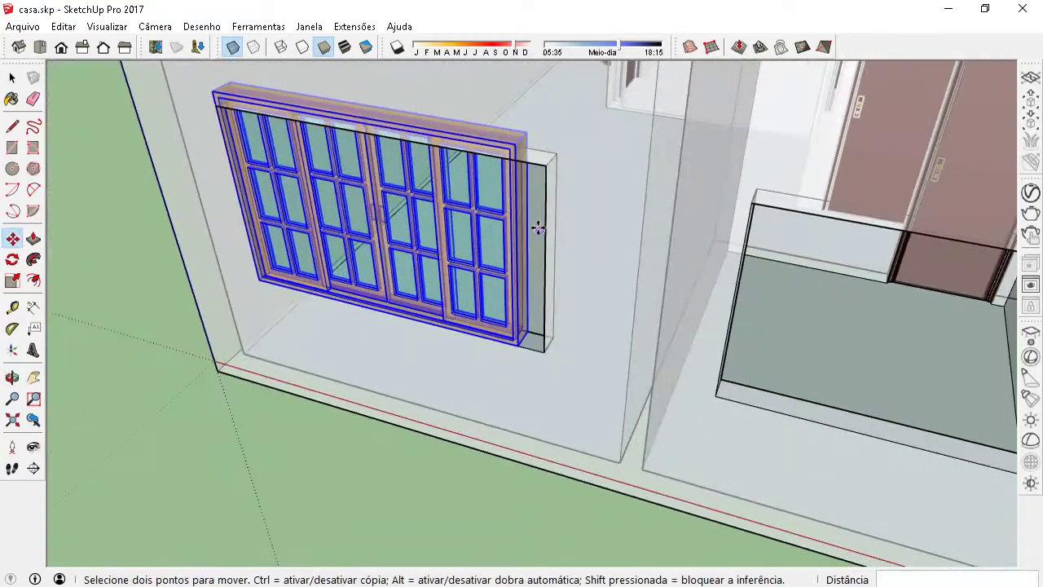
{"action": "scroll", "coordinate": [528, 217], "scroll_direction": "up", "scroll_amount": 1}
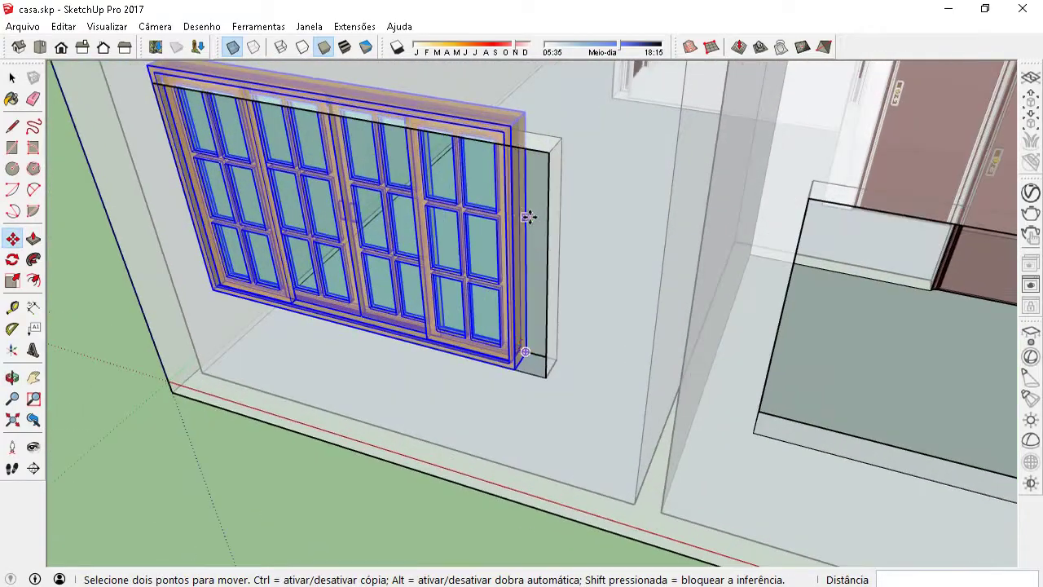
Step: Scale the window's height and width to fit the leftmost front-wall opening
{"action": "left_click", "coordinate": [12, 281]}
{"action": "scroll", "coordinate": [320, 81], "scroll_direction": "up", "scroll_amount": 2}
{"action": "scroll", "coordinate": [322, 90], "scroll_direction": "up", "scroll_amount": 1}
{"action": "mouse_move", "coordinate": [323, 92]}
{"action": "left_mouse_down"}
{"action": "mouse_move", "coordinate": [323, 159]}
{"action": "mouse_move", "coordinate": [328, 114]}
{"action": "mouse_move", "coordinate": [334, 123]}
{"action": "left_mouse_up"}
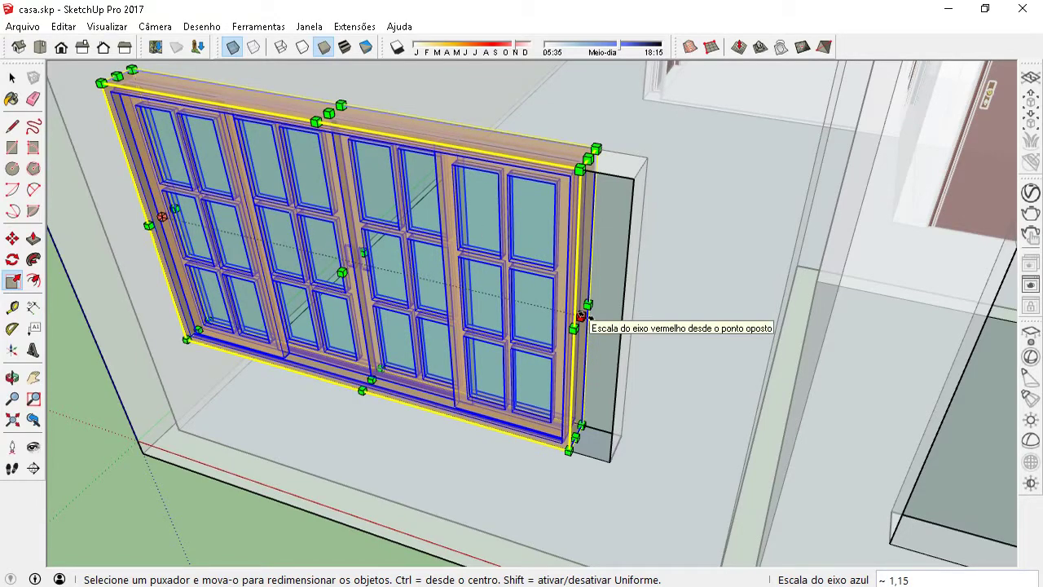
{"action": "mouse_move", "coordinate": [581, 316]}
{"action": "left_mouse_down"}
{"action": "mouse_move", "coordinate": [518, 316]}
{"action": "mouse_move", "coordinate": [484, 296]}
{"action": "mouse_move", "coordinate": [570, 324]}
{"action": "mouse_move", "coordinate": [651, 318]}
{"action": "left_mouse_up"}
{"action": "scroll", "coordinate": [643, 330], "scroll_direction": "up", "scroll_amount": 2}
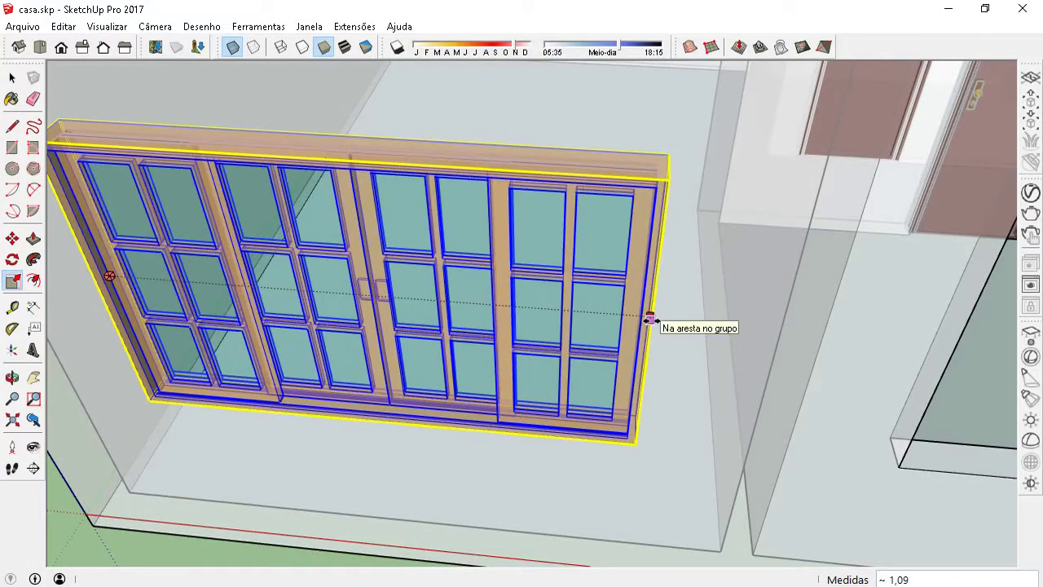
{"action": "left_click", "coordinate": [649, 319]}
Step: Zoom out to the whole wall and turn X-ray off so walls are solid
{"action": "scroll", "coordinate": [610, 326], "scroll_direction": "down", "scroll_amount": 3}
{"action": "key", "text": "space"}
{"action": "scroll", "coordinate": [531, 291], "scroll_direction": "down", "scroll_amount": 2}
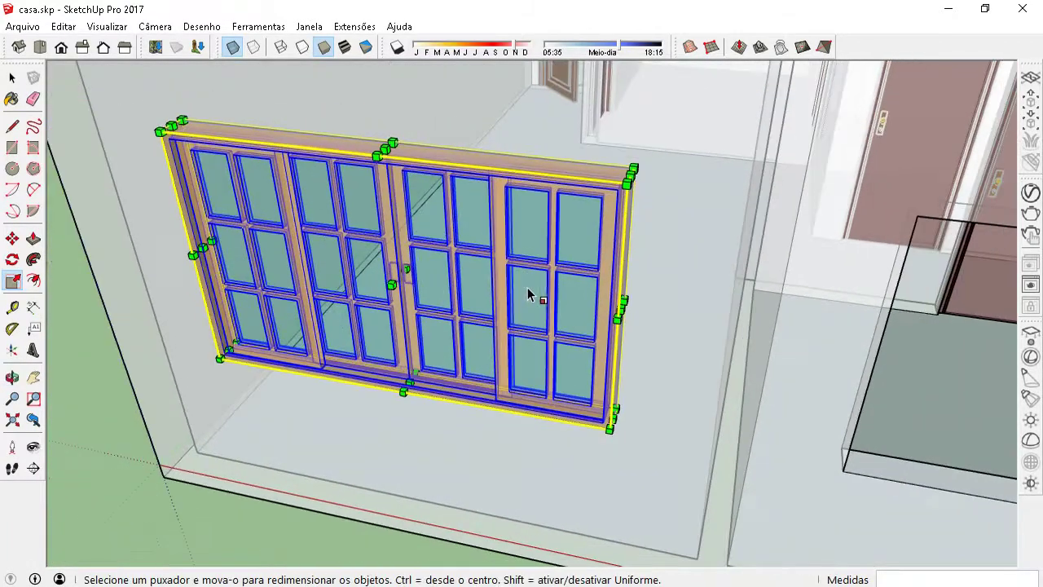
{"action": "middle_click_drag", "start_coordinate": [361, 496], "coordinate": [364, 326]}
{"action": "scroll", "coordinate": [364, 326], "scroll_direction": "down", "scroll_amount": 2}
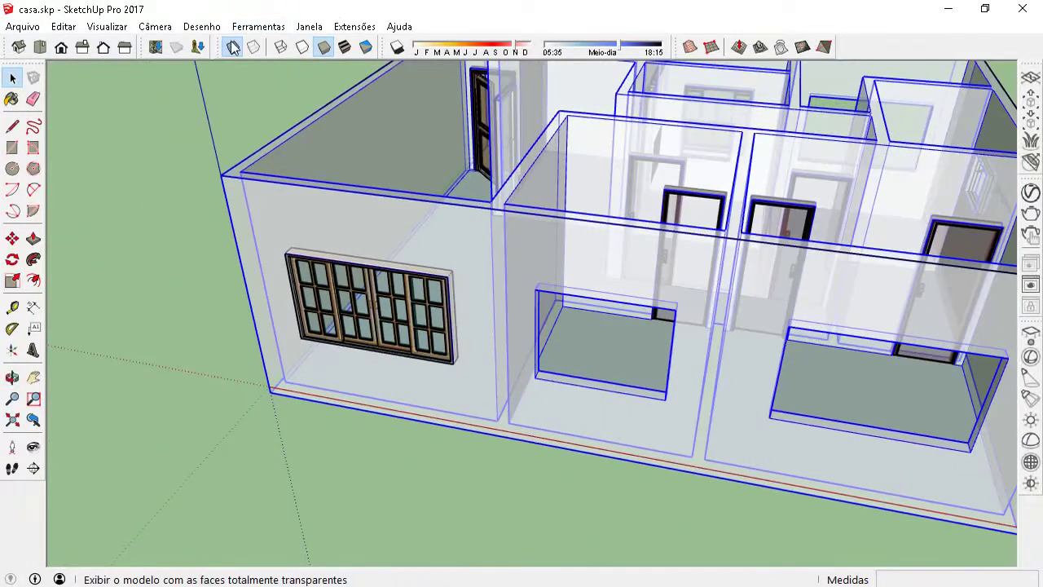
{"action": "left_click", "coordinate": [233, 48]}
{"action": "scroll", "coordinate": [367, 309], "scroll_direction": "down", "scroll_amount": 3}
Step: Copy the fitted window with Ctrl+Move onto the right front-wall opening
{"action": "middle_click_drag", "start_coordinate": [367, 310], "coordinate": [461, 221]}
{"action": "scroll", "coordinate": [383, 318], "scroll_direction": "up", "scroll_amount": 3}
{"action": "scroll", "coordinate": [385, 317], "scroll_direction": "up", "scroll_amount": 2}
{"action": "middle_click_drag", "start_coordinate": [375, 262], "coordinate": [603, 300]}
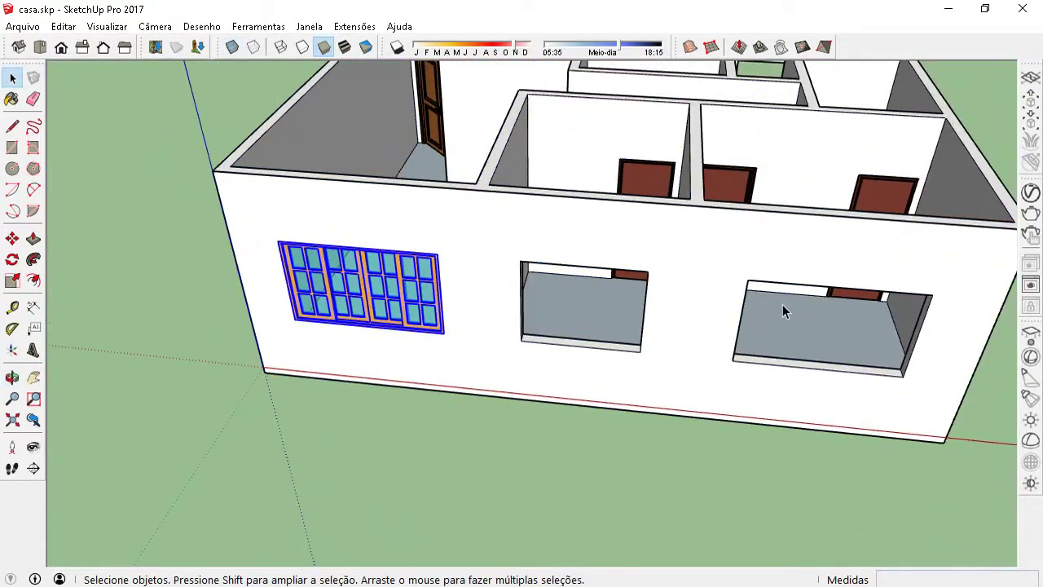
{"action": "scroll", "coordinate": [368, 280], "scroll_direction": "up", "scroll_amount": 3}
{"action": "scroll", "coordinate": [315, 285], "scroll_direction": "up", "scroll_amount": 3}
{"action": "mouse_move", "coordinate": [275, 266]}
{"action": "middle_mouse_down"}
{"action": "mouse_move", "coordinate": [473, 249]}
{"action": "mouse_move", "coordinate": [261, 235]}
{"action": "mouse_move", "coordinate": [621, 149]}
{"action": "mouse_move", "coordinate": [94, 227]}
{"action": "middle_mouse_up"}
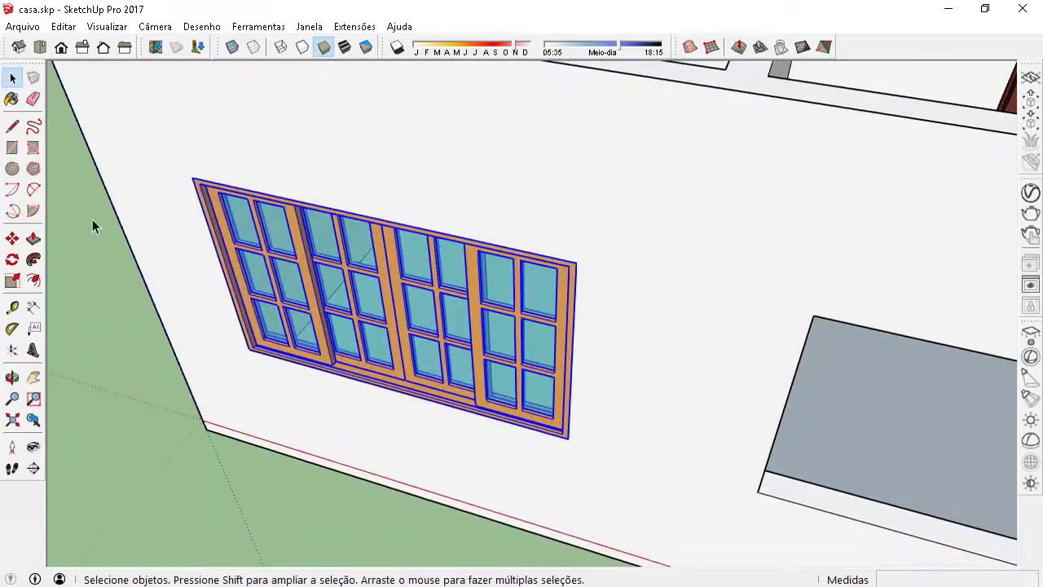
{"action": "left_click", "coordinate": [13, 241]}
{"action": "scroll", "coordinate": [242, 351], "scroll_direction": "up", "scroll_amount": 3}
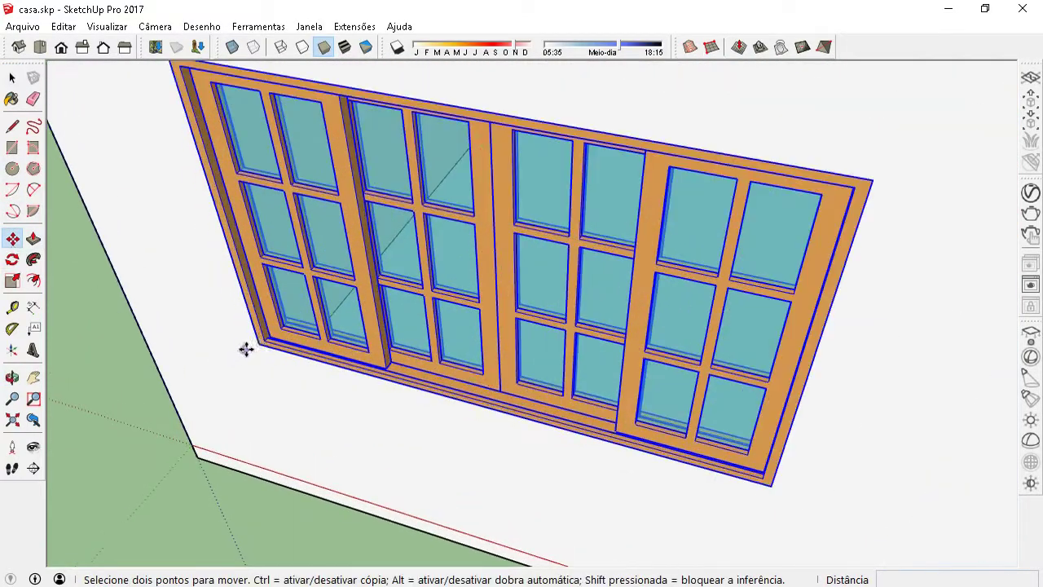
{"action": "scroll", "coordinate": [259, 347], "scroll_direction": "up", "scroll_amount": 3}
{"action": "left_click", "coordinate": [259, 347]}
{"action": "scroll", "coordinate": [258, 346], "scroll_direction": "down", "scroll_amount": 5}
{"action": "scroll", "coordinate": [408, 366], "scroll_direction": "down", "scroll_amount": 5}
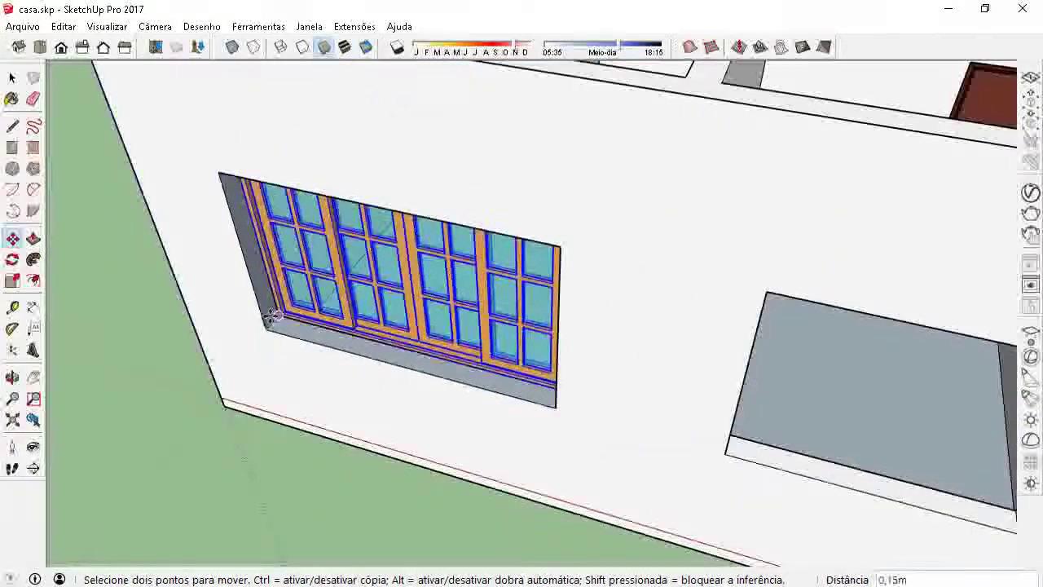
{"action": "key", "text": "ctrl"}
{"action": "scroll", "coordinate": [708, 419], "scroll_direction": "up", "scroll_amount": 4}
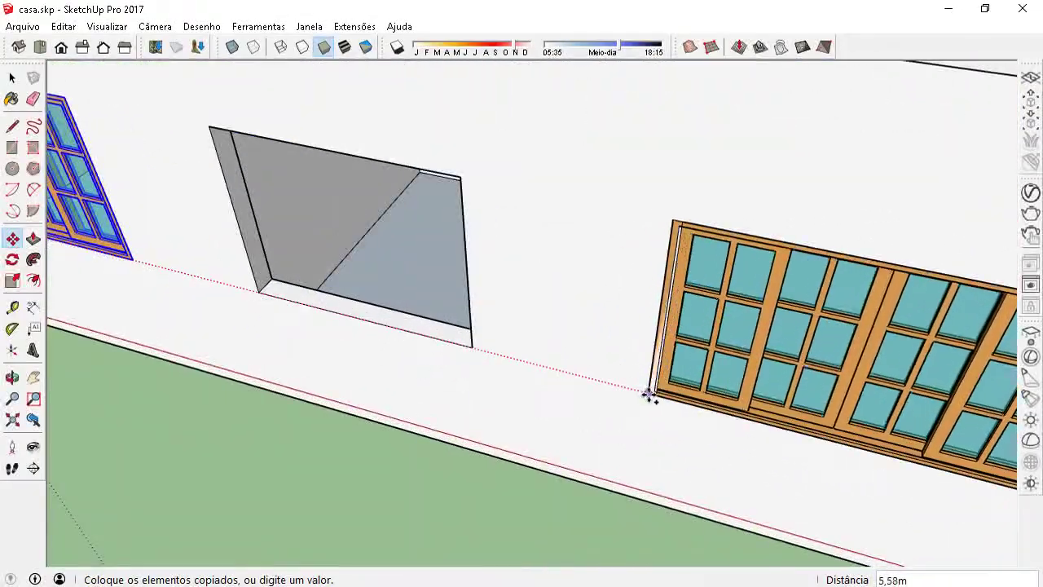
{"action": "left_click", "coordinate": [654, 396]}
Step: Deselect the copy, orbit to face the wall, and select the right window
{"action": "scroll", "coordinate": [578, 335], "scroll_direction": "down", "scroll_amount": 2}
{"action": "middle_click_drag", "start_coordinate": [579, 336], "coordinate": [641, 323]}
{"action": "key", "text": "space"}
{"action": "left_click", "coordinate": [652, 509]}
{"action": "key", "text": "o"}
{"action": "mouse_move", "coordinate": [589, 326]}
{"action": "left_mouse_down"}
{"action": "mouse_move", "coordinate": [580, 286]}
{"action": "mouse_move", "coordinate": [495, 426]}
{"action": "left_mouse_up"}
{"action": "key", "text": "space"}
{"action": "left_click", "coordinate": [612, 415]}
{"action": "middle_click_drag", "start_coordinate": [613, 416], "coordinate": [639, 347]}
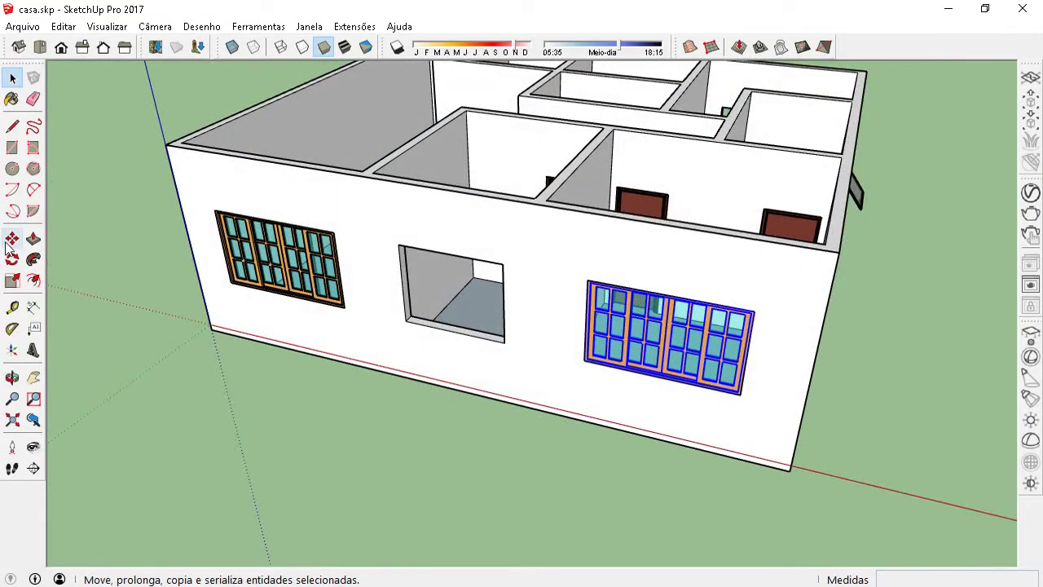
Step: Copy the right window from its corner into the middle front-wall opening
{"action": "left_click", "coordinate": [12, 238]}
{"action": "scroll", "coordinate": [587, 367], "scroll_direction": "up", "scroll_amount": 1}
{"action": "scroll", "coordinate": [578, 398], "scroll_direction": "up", "scroll_amount": 4}
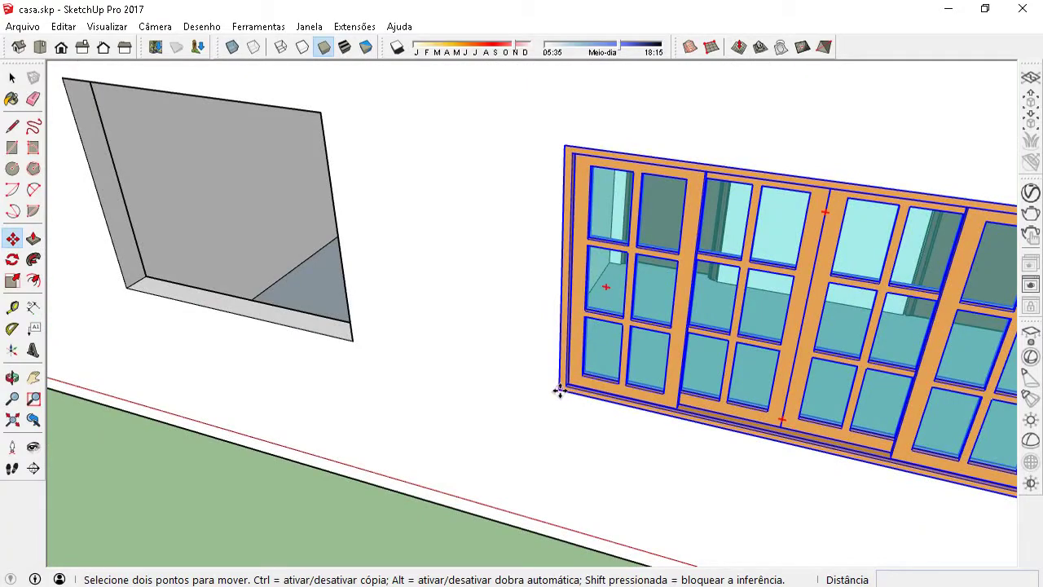
{"action": "scroll", "coordinate": [559, 391], "scroll_direction": "down", "scroll_amount": 5}
{"action": "left_click", "coordinate": [614, 364], "text": "ctrl"}
{"action": "scroll", "coordinate": [351, 318], "scroll_direction": "up", "scroll_amount": 4}
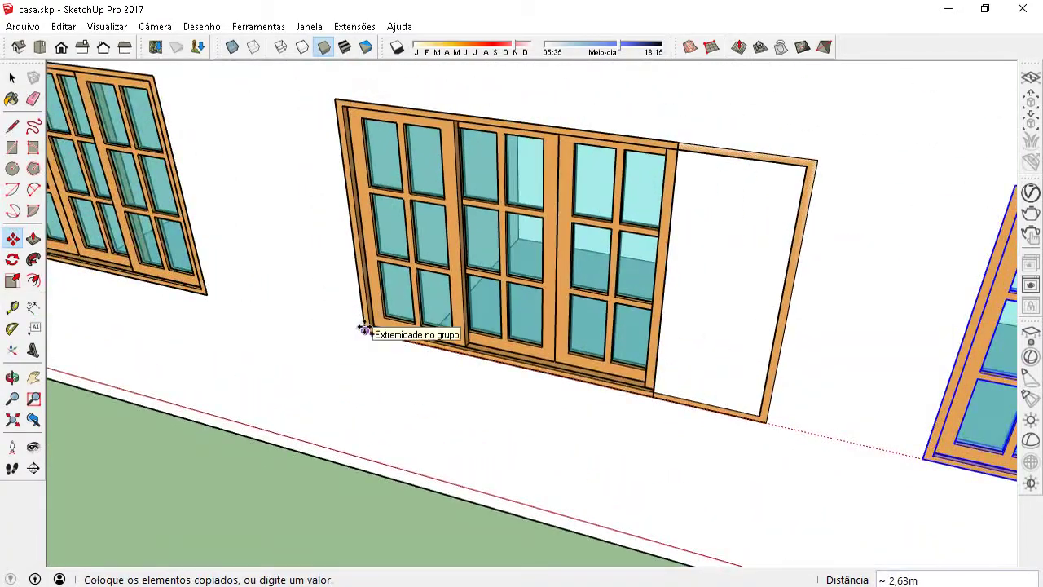
{"action": "left_click", "coordinate": [364, 330]}
{"action": "scroll", "coordinate": [442, 345], "scroll_direction": "down", "scroll_amount": 3}
{"action": "scroll", "coordinate": [443, 345], "scroll_direction": "up", "scroll_amount": 1}
{"action": "middle_click_drag", "start_coordinate": [443, 345], "coordinate": [454, 274]}
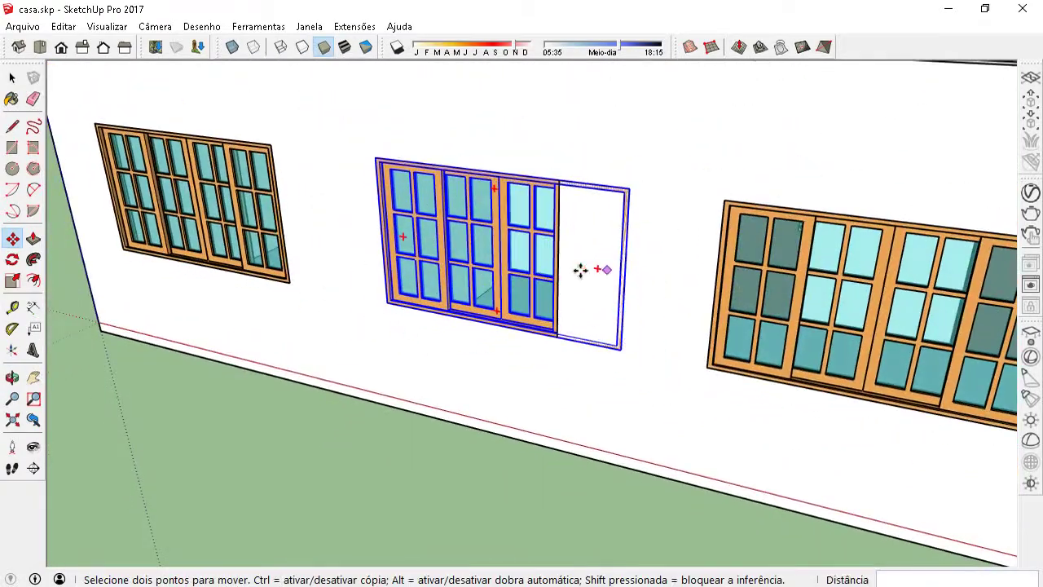
{"action": "left_click", "coordinate": [13, 281]}
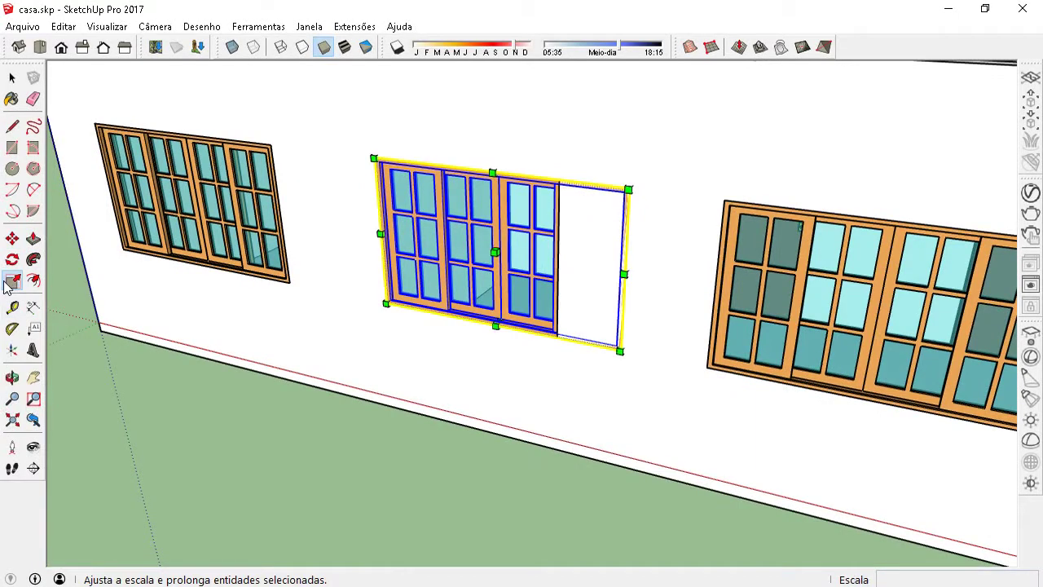
Step: Turn on X-ray and narrow the middle window to the opening's width
{"action": "middle_click_drag", "start_coordinate": [576, 285], "coordinate": [274, 106]}
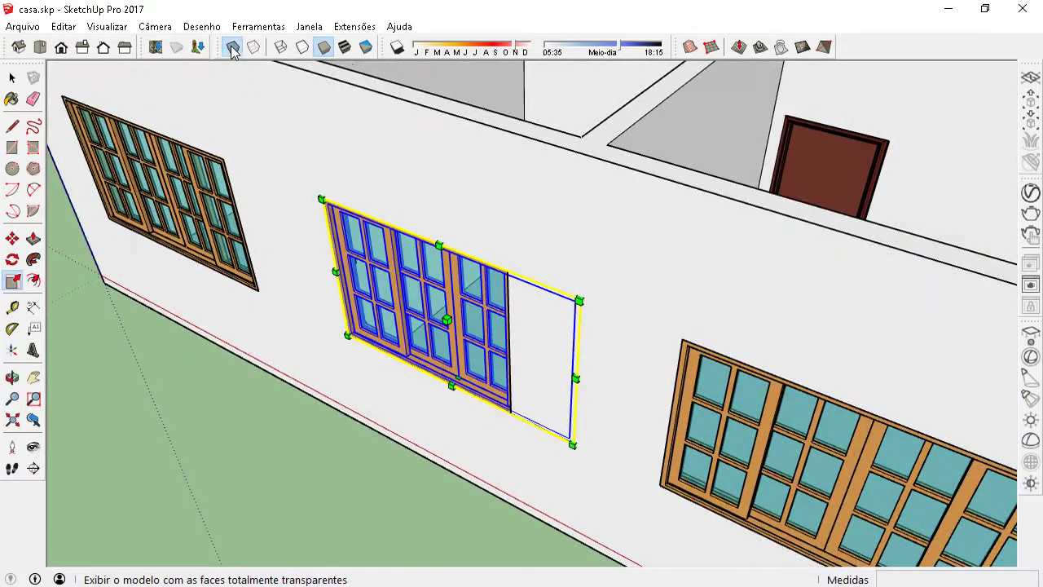
{"action": "left_click", "coordinate": [232, 48]}
{"action": "scroll", "coordinate": [508, 204], "scroll_direction": "up", "scroll_amount": 2}
{"action": "left_click", "coordinate": [577, 377]}
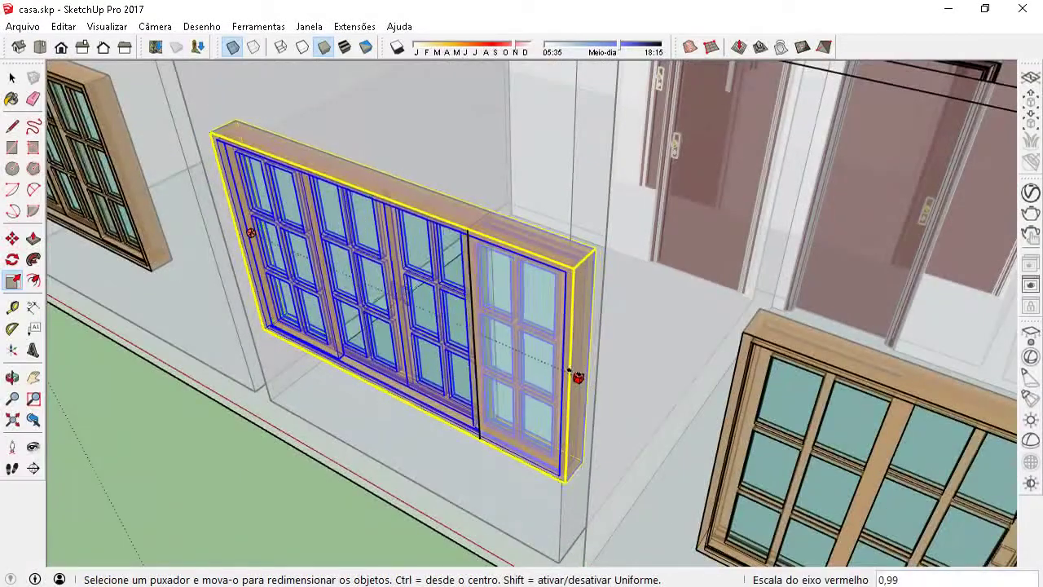
{"action": "mouse_move", "coordinate": [484, 338]}
{"action": "middle_mouse_down"}
{"action": "mouse_move", "coordinate": [677, 339]}
{"action": "mouse_move", "coordinate": [597, 344]}
{"action": "middle_mouse_up"}
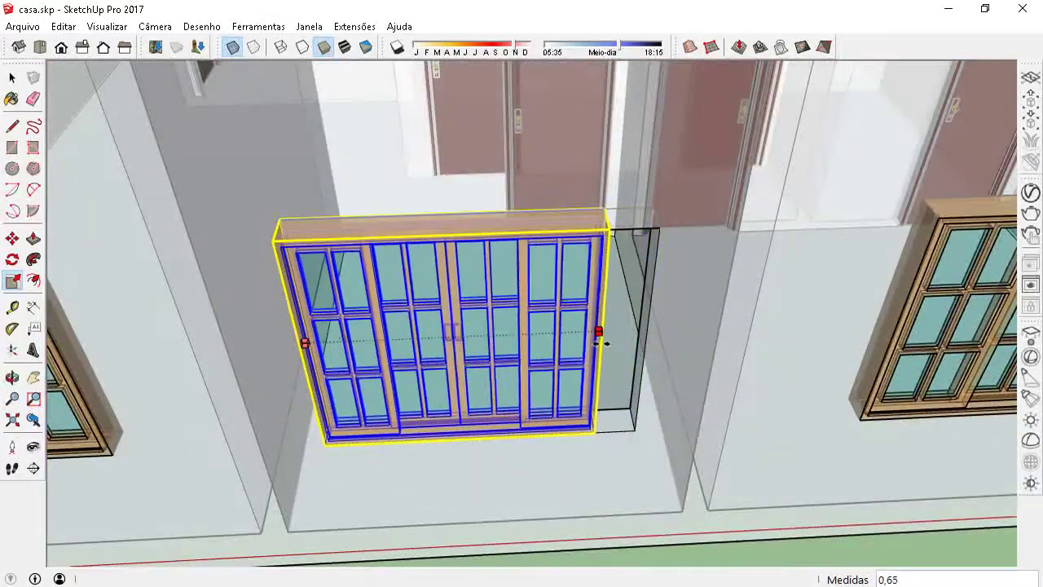
{"action": "left_click", "coordinate": [641, 325]}
Step: Fit the middle window's height to the opening's top, then turn X-ray off
{"action": "mouse_move", "coordinate": [644, 328]}
{"action": "middle_mouse_down"}
{"action": "mouse_move", "coordinate": [531, 302]}
{"action": "mouse_move", "coordinate": [421, 203]}
{"action": "mouse_move", "coordinate": [391, 201]}
{"action": "middle_mouse_up"}
{"action": "left_click", "coordinate": [410, 167]}
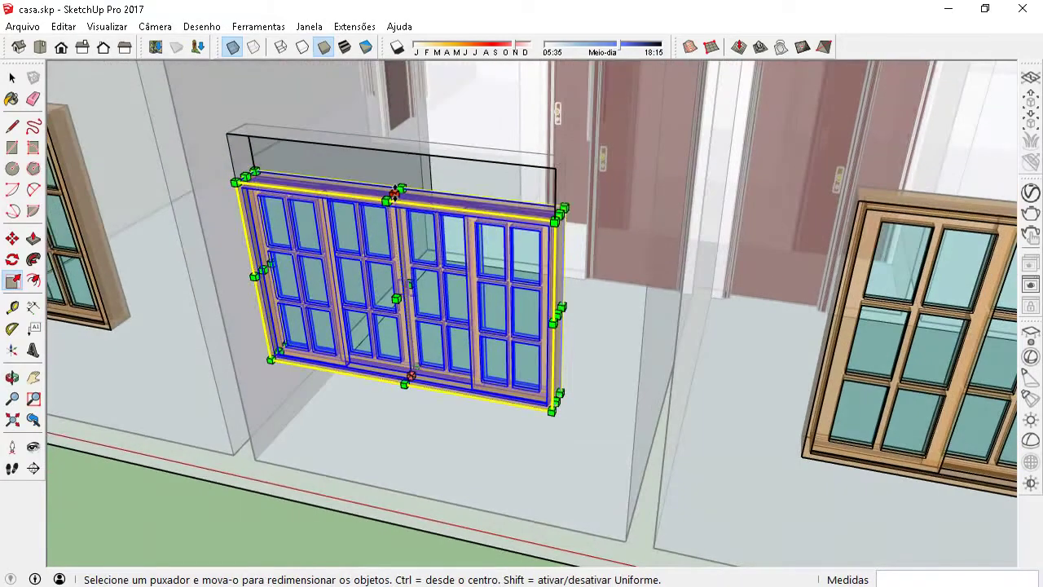
{"action": "left_click", "coordinate": [396, 193]}
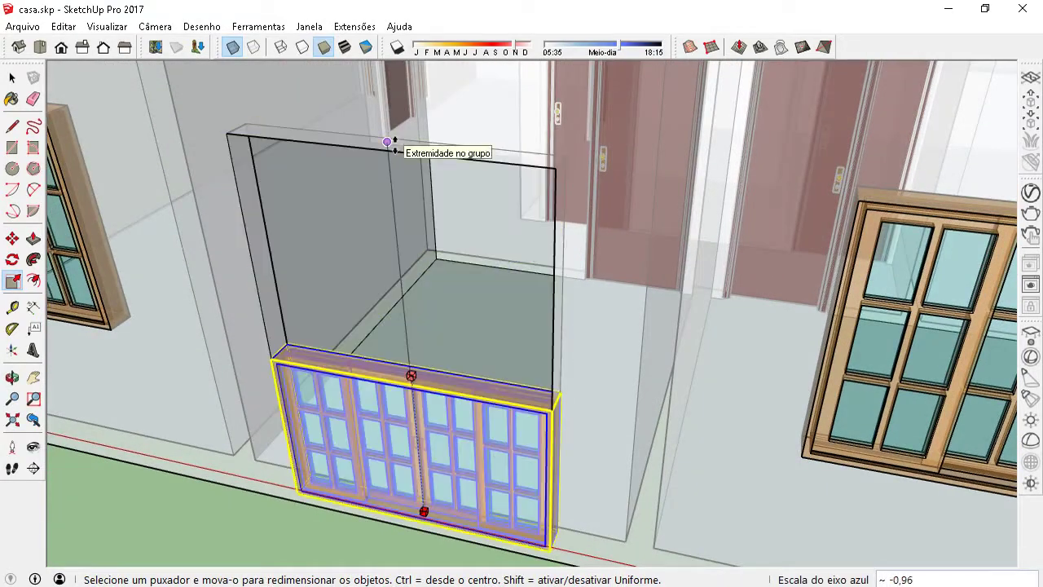
{"action": "left_click", "coordinate": [393, 149]}
{"action": "scroll", "coordinate": [407, 260], "scroll_direction": "down", "scroll_amount": 5}
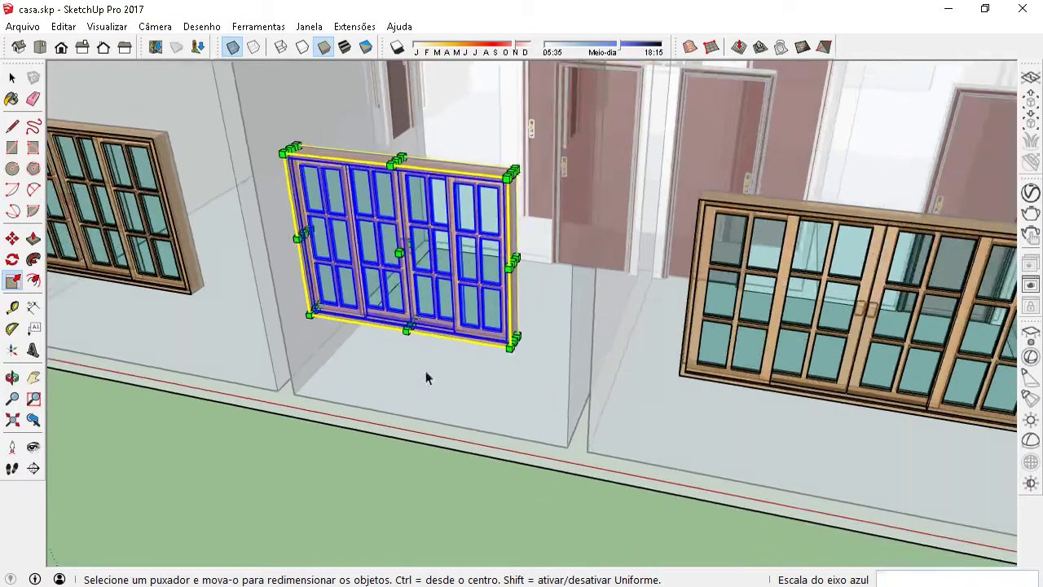
{"action": "key", "text": "space"}
{"action": "middle_click_drag", "start_coordinate": [427, 373], "coordinate": [431, 426]}
{"action": "left_click", "coordinate": [232, 47]}
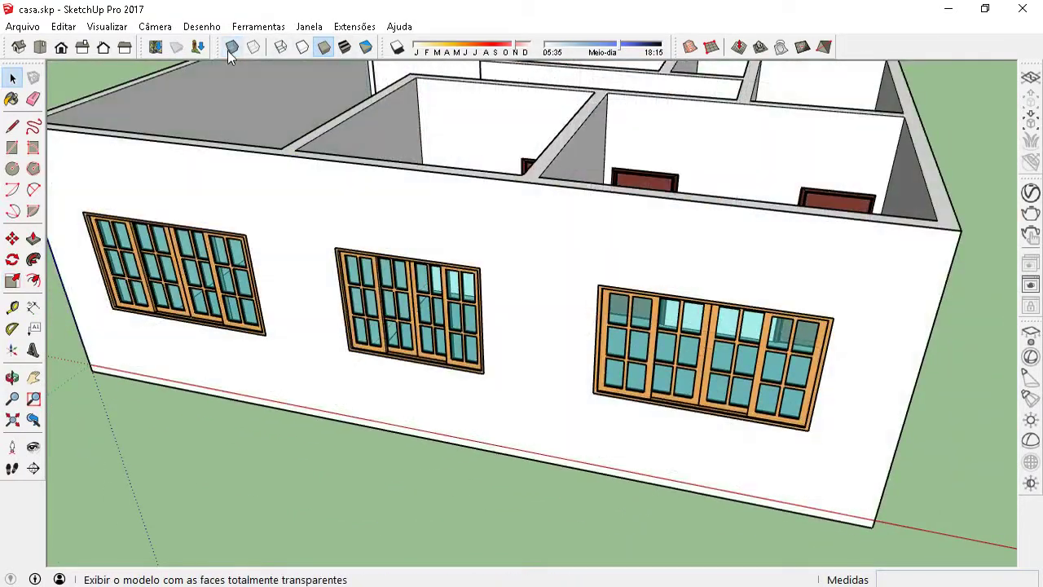
{"action": "middle_click_drag", "start_coordinate": [486, 310], "coordinate": [481, 432]}
{"action": "scroll", "coordinate": [481, 432], "scroll_direction": "down", "scroll_amount": 3}
{"action": "mouse_move", "coordinate": [714, 354]}
{"action": "middle_mouse_down"}
{"action": "mouse_move", "coordinate": [610, 407]}
{"action": "mouse_move", "coordinate": [652, 361]}
{"action": "middle_mouse_up"}
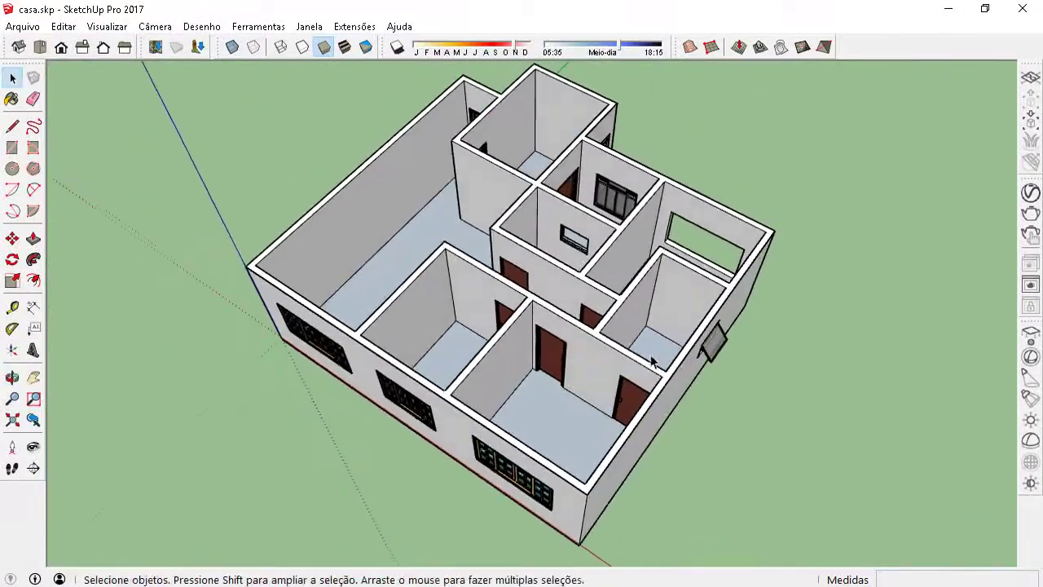
{"action": "mouse_move", "coordinate": [322, 387]}
{"action": "middle_mouse_down"}
{"action": "mouse_move", "coordinate": [567, 342]}
{"action": "mouse_move", "coordinate": [477, 426]}
{"action": "mouse_move", "coordinate": [386, 426]}
{"action": "mouse_move", "coordinate": [348, 374]}
{"action": "middle_mouse_up"}
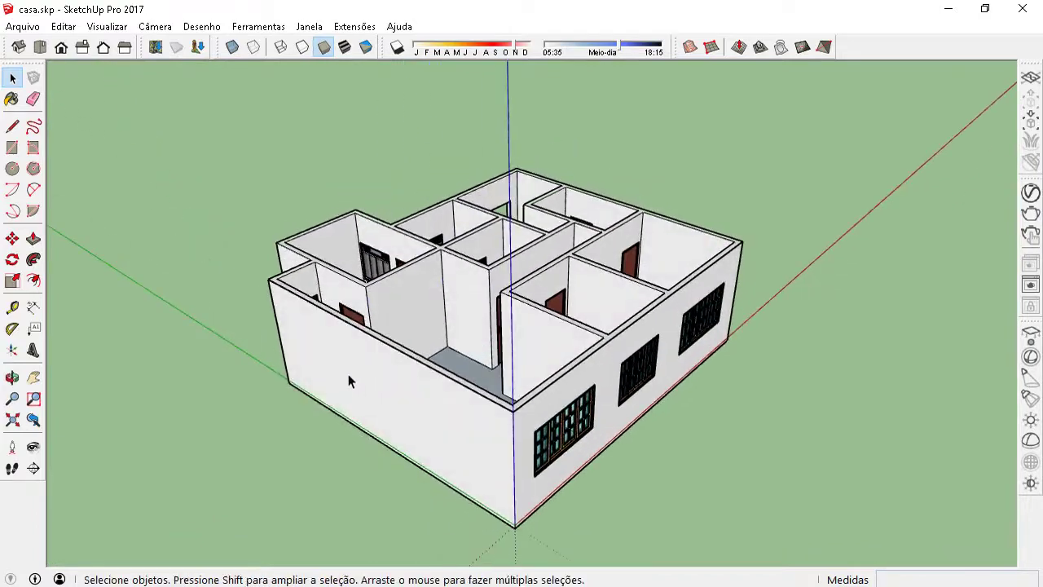
{"action": "mouse_move", "coordinate": [387, 407]}
{"action": "middle_mouse_down"}
{"action": "mouse_move", "coordinate": [814, 445]}
{"action": "mouse_move", "coordinate": [596, 433]}
{"action": "middle_mouse_up"}
{"action": "mouse_move", "coordinate": [457, 432]}
{"action": "middle_mouse_down"}
{"action": "mouse_move", "coordinate": [472, 421]}
{"action": "mouse_move", "coordinate": [775, 422]}
{"action": "mouse_move", "coordinate": [684, 398]}
{"action": "mouse_move", "coordinate": [734, 360]}
{"action": "mouse_move", "coordinate": [693, 400]}
{"action": "mouse_move", "coordinate": [692, 366]}
{"action": "mouse_move", "coordinate": [733, 324]}
{"action": "middle_mouse_up"}
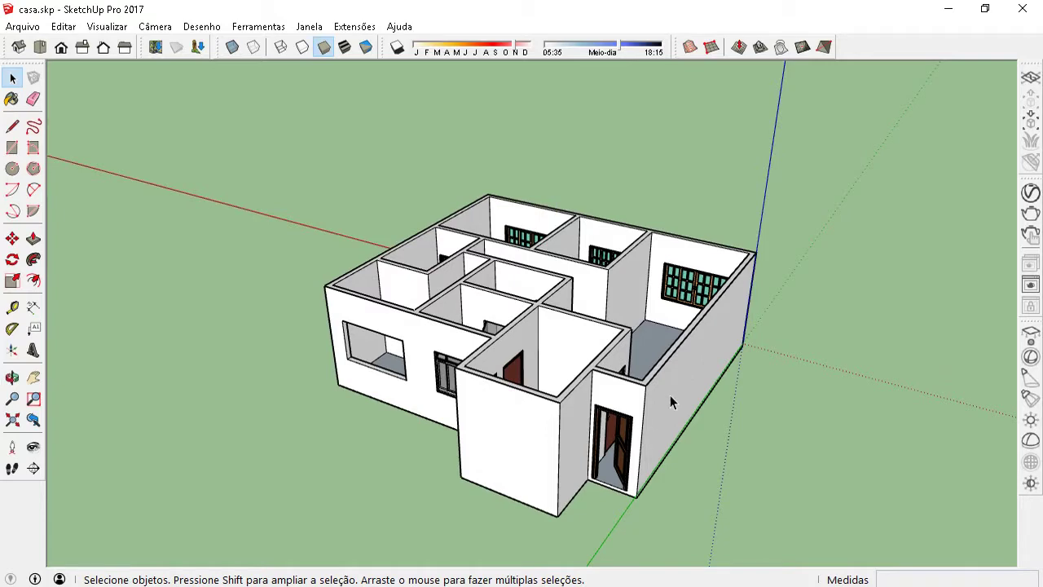
{"action": "middle_click_drag", "start_coordinate": [665, 389], "coordinate": [743, 409]}
{"action": "mouse_move", "coordinate": [587, 440]}
{"action": "middle_mouse_down"}
{"action": "mouse_move", "coordinate": [574, 408]}
{"action": "mouse_move", "coordinate": [680, 391]}
{"action": "mouse_move", "coordinate": [676, 361]}
{"action": "middle_mouse_up"}
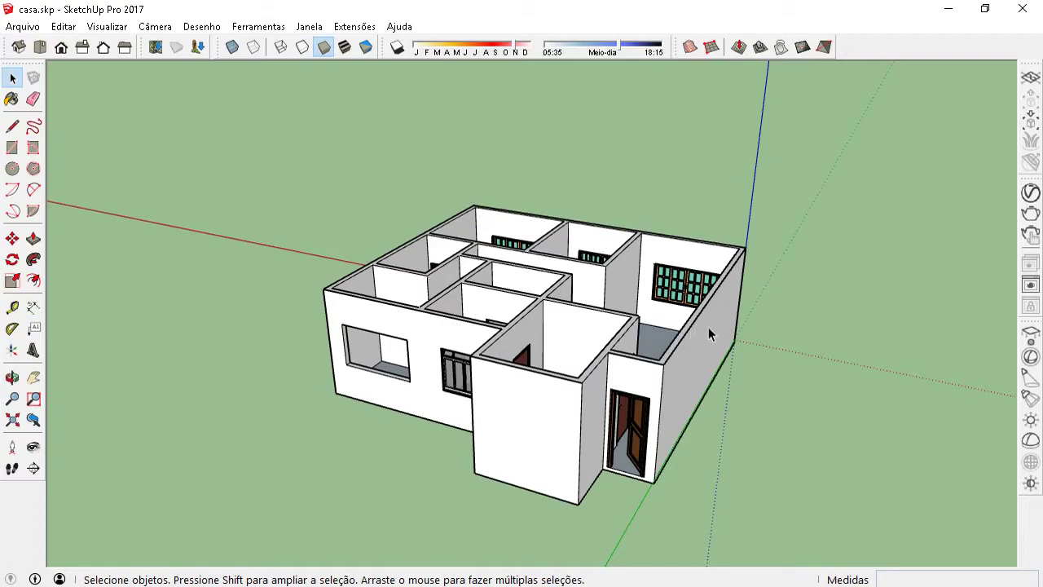
{"action": "mouse_move", "coordinate": [705, 337]}
{"action": "middle_mouse_down"}
{"action": "mouse_move", "coordinate": [595, 368]}
{"action": "mouse_move", "coordinate": [554, 400]}
{"action": "mouse_move", "coordinate": [549, 312]}
{"action": "mouse_move", "coordinate": [695, 315]}
{"action": "mouse_move", "coordinate": [422, 489]}
{"action": "middle_mouse_up"}
{"action": "scroll", "coordinate": [421, 489], "scroll_direction": "up", "scroll_amount": 5}
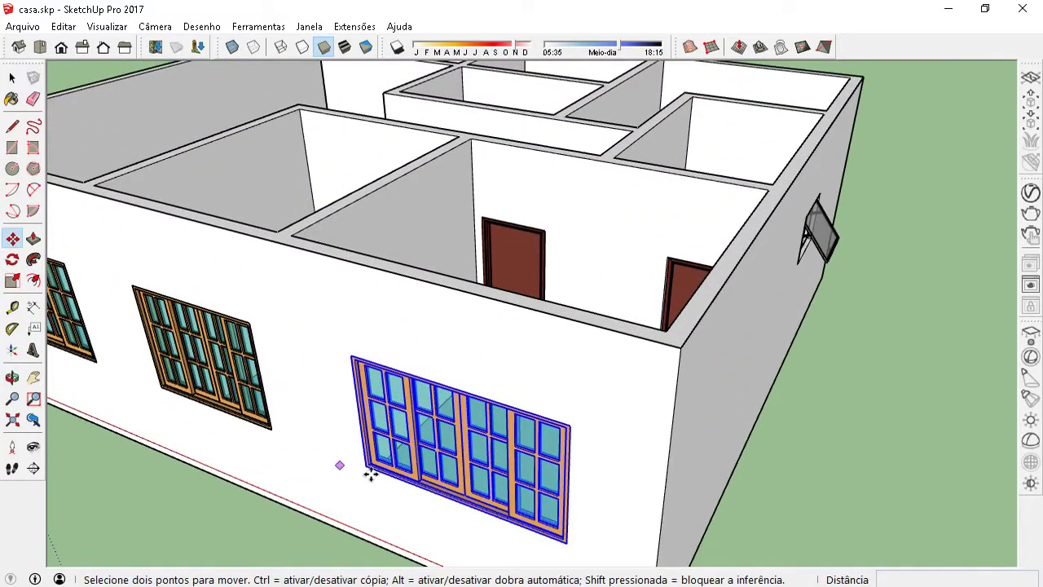
Step: Drop the Ctrl+Move window copy onto its corner on the side wall
{"action": "scroll", "coordinate": [360, 470], "scroll_direction": "up", "scroll_amount": 3}
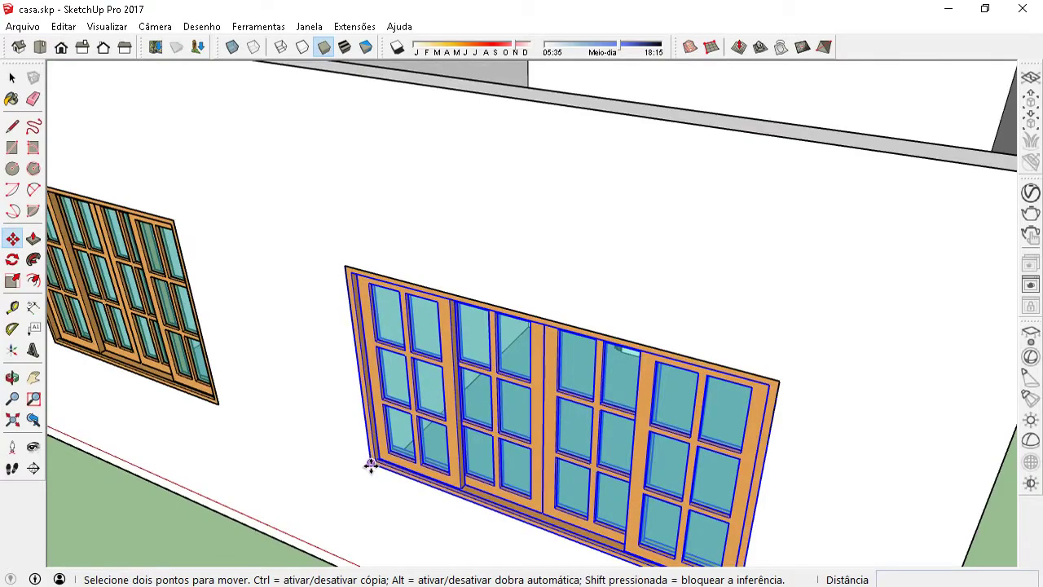
{"action": "scroll", "coordinate": [371, 464], "scroll_direction": "down", "scroll_amount": 5}
{"action": "scroll", "coordinate": [371, 464], "scroll_direction": "down", "scroll_amount": 3}
{"action": "mouse_move", "coordinate": [371, 465]}
{"action": "middle_mouse_down"}
{"action": "mouse_move", "coordinate": [458, 419]}
{"action": "mouse_move", "coordinate": [526, 307]}
{"action": "middle_mouse_up"}
{"action": "scroll", "coordinate": [527, 308], "scroll_direction": "up", "scroll_amount": 3}
{"action": "scroll", "coordinate": [505, 392], "scroll_direction": "up", "scroll_amount": 3}
{"action": "scroll", "coordinate": [489, 383], "scroll_direction": "up", "scroll_amount": 3}
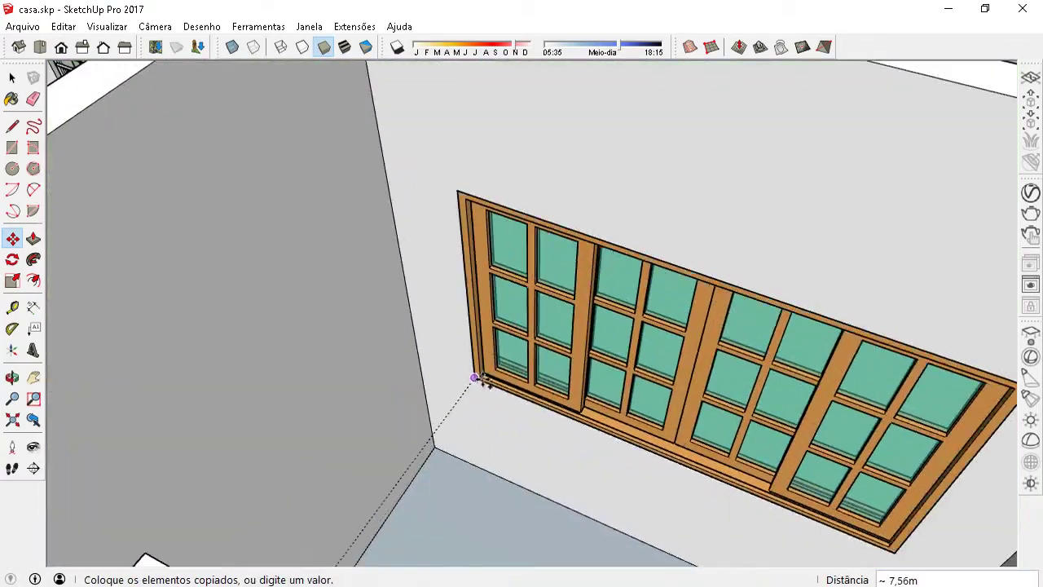
{"action": "left_click", "coordinate": [475, 379]}
{"action": "scroll", "coordinate": [475, 387], "scroll_direction": "down", "scroll_amount": 3}
{"action": "middle_click_drag", "start_coordinate": [475, 391], "coordinate": [613, 442]}
Step: Deselect, orbit to the new side-wall window, and select it
{"action": "key", "text": "space"}
{"action": "left_click", "coordinate": [573, 456]}
{"action": "scroll", "coordinate": [368, 309], "scroll_direction": "up", "scroll_amount": 3}
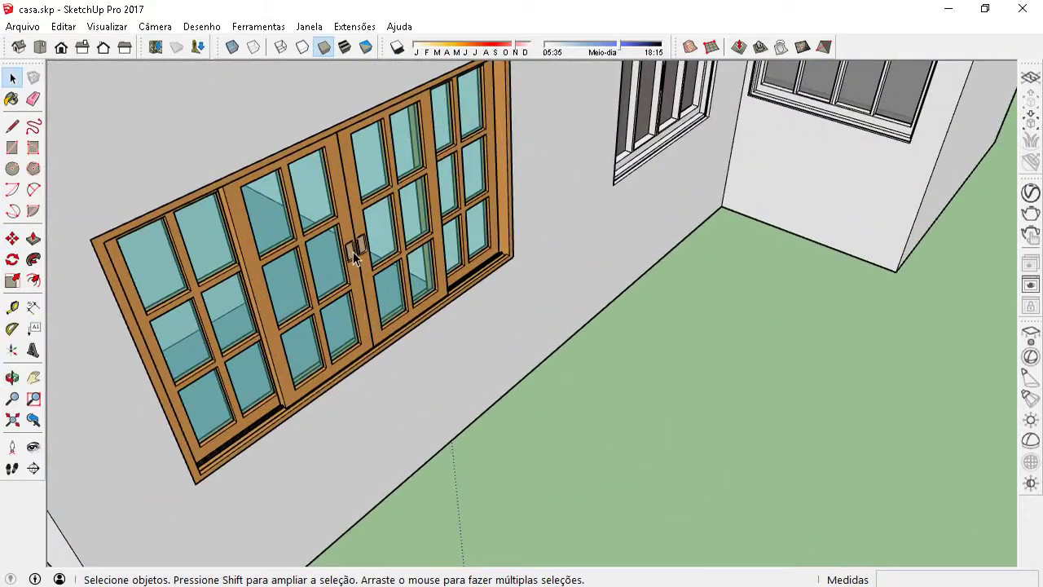
{"action": "scroll", "coordinate": [354, 255], "scroll_direction": "up", "scroll_amount": 3}
{"action": "scroll", "coordinate": [359, 257], "scroll_direction": "down", "scroll_amount": 2}
{"action": "scroll", "coordinate": [424, 277], "scroll_direction": "down", "scroll_amount": 2}
{"action": "scroll", "coordinate": [490, 289], "scroll_direction": "down", "scroll_amount": 2}
{"action": "mouse_move", "coordinate": [490, 289]}
{"action": "middle_mouse_down"}
{"action": "mouse_move", "coordinate": [714, 362]}
{"action": "mouse_move", "coordinate": [652, 375]}
{"action": "middle_mouse_up"}
{"action": "left_click", "coordinate": [648, 379]}
{"action": "mouse_move", "coordinate": [622, 339]}
{"action": "middle_mouse_down"}
{"action": "mouse_move", "coordinate": [453, 347]}
{"action": "mouse_move", "coordinate": [770, 369]}
{"action": "middle_mouse_up"}
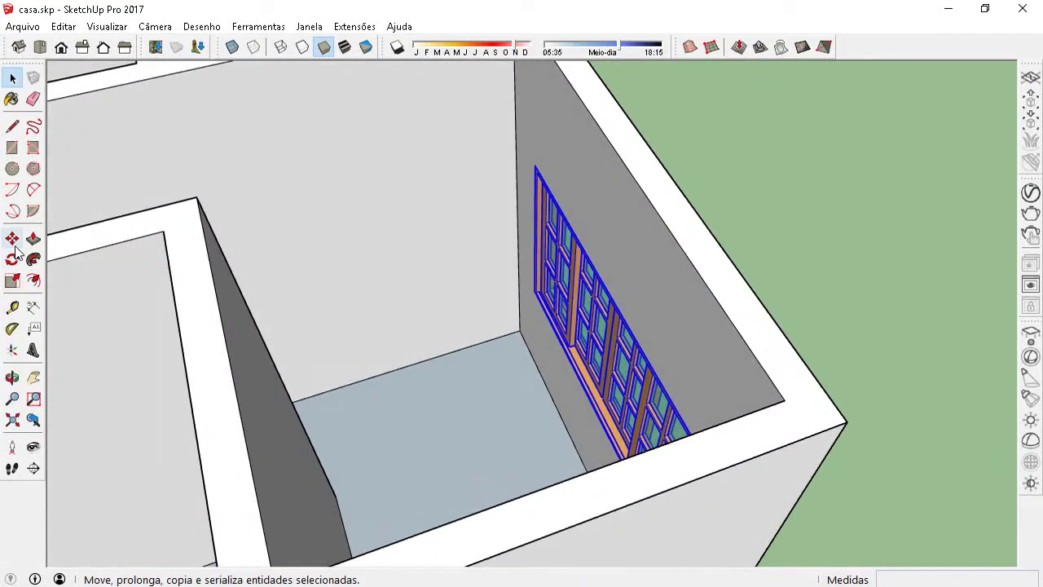
{"action": "left_click", "coordinate": [13, 279]}
Step: Mirror the side-wall window by scaling it -1 through its depth on the green axis
{"action": "scroll", "coordinate": [587, 350], "scroll_direction": "up", "scroll_amount": 2}
{"action": "scroll", "coordinate": [603, 352], "scroll_direction": "up", "scroll_amount": 2}
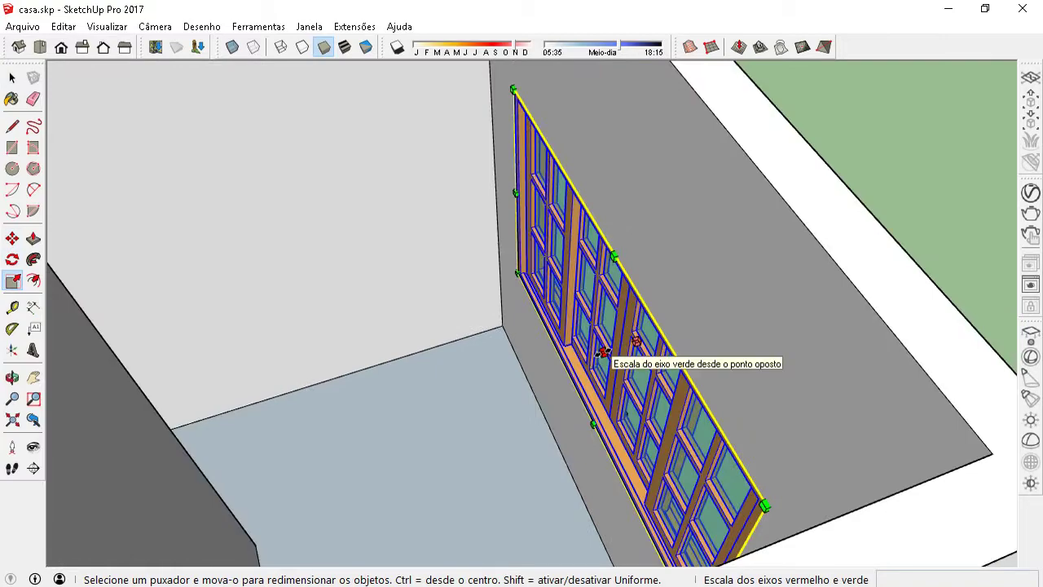
{"action": "left_click_drag", "start_coordinate": [603, 352], "coordinate": [534, 374]}
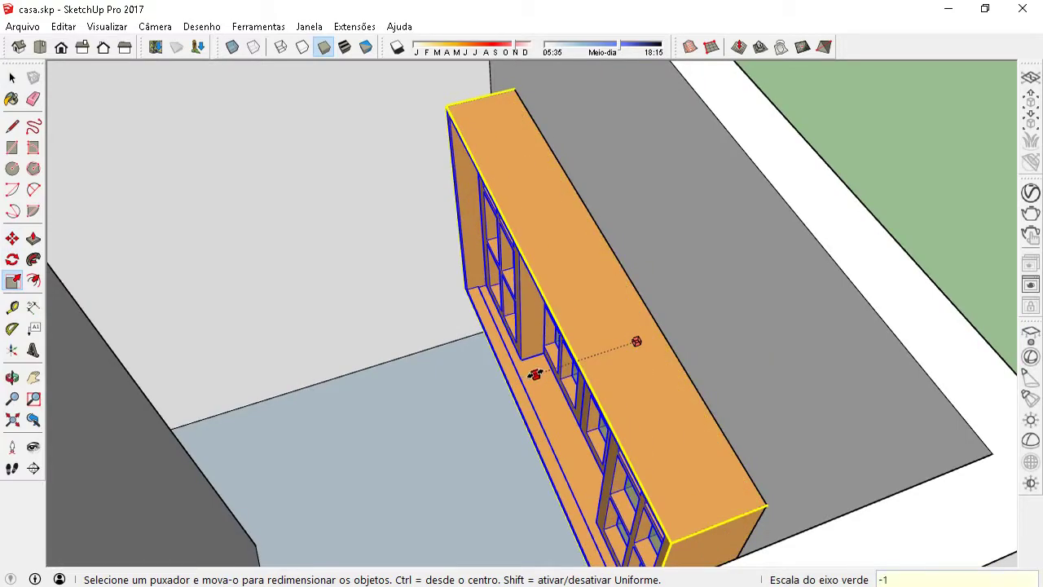
{"action": "key", "text": "Return"}
{"action": "middle_click_drag", "start_coordinate": [516, 435], "coordinate": [663, 372]}
{"action": "key", "text": "space"}
{"action": "mouse_move", "coordinate": [711, 303]}
{"action": "middle_mouse_down"}
{"action": "mouse_move", "coordinate": [413, 314]}
{"action": "mouse_move", "coordinate": [658, 326]}
{"action": "middle_mouse_up"}
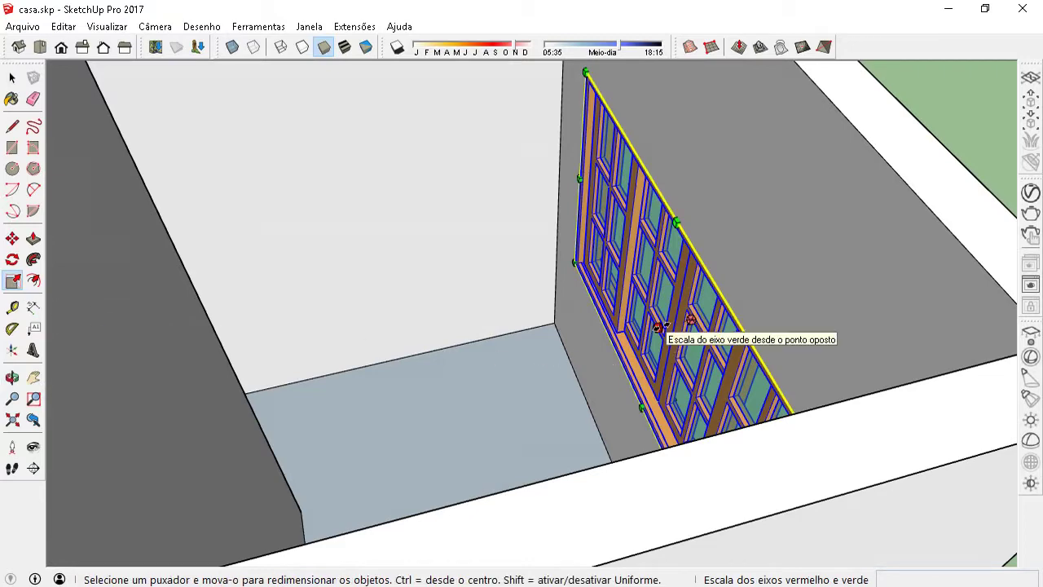
{"action": "left_click", "coordinate": [658, 327]}
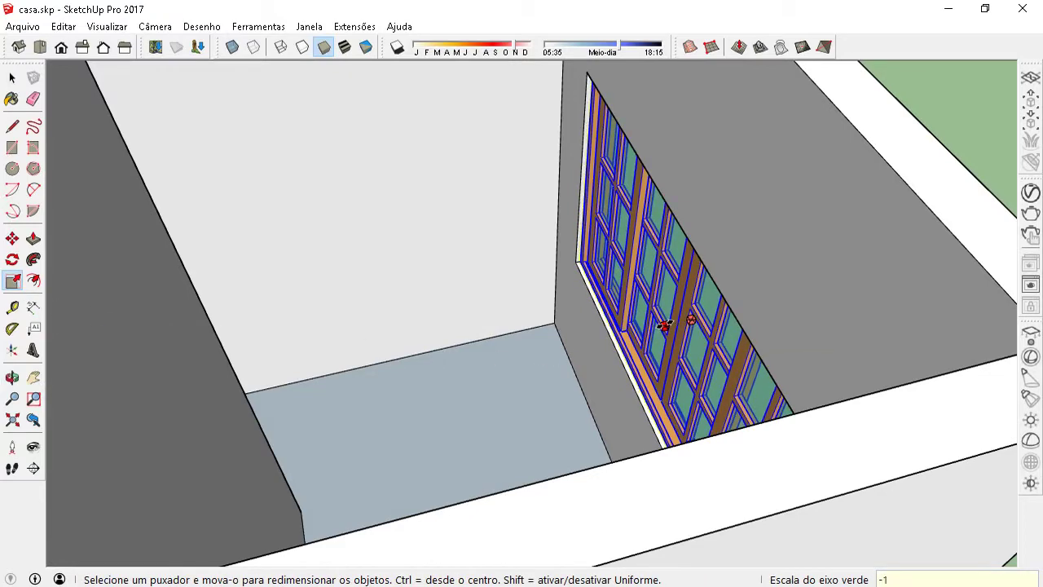
{"action": "mouse_move", "coordinate": [664, 326]}
{"action": "middle_mouse_down"}
{"action": "mouse_move", "coordinate": [544, 305]}
{"action": "mouse_move", "coordinate": [38, 326]}
{"action": "middle_mouse_up"}
Step: Move the window 0,15 m into the wall thickness from its bottom corner
{"action": "left_click", "coordinate": [14, 240]}
{"action": "scroll", "coordinate": [335, 487], "scroll_direction": "up", "scroll_amount": 3}
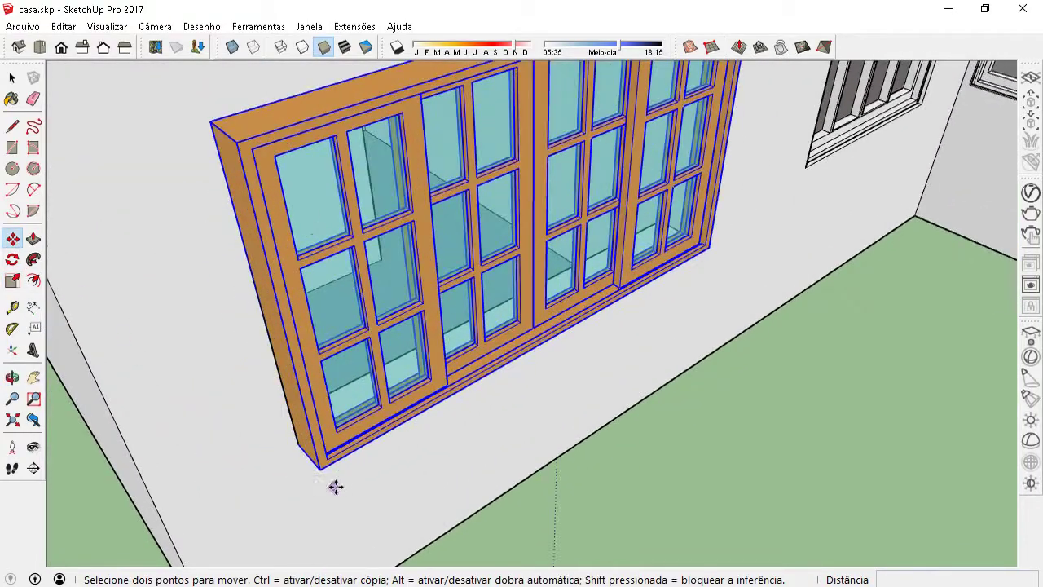
{"action": "left_click", "coordinate": [322, 470]}
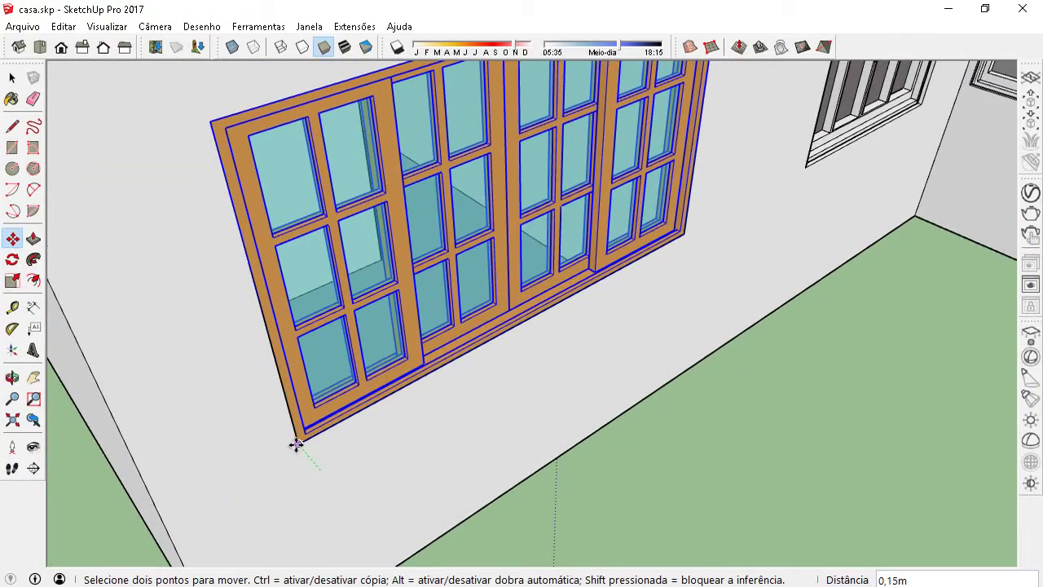
{"action": "scroll", "coordinate": [342, 453], "scroll_direction": "down", "scroll_amount": 3}
{"action": "left_click", "coordinate": [391, 454]}
{"action": "key", "text": "space"}
{"action": "scroll", "coordinate": [676, 519], "scroll_direction": "down", "scroll_amount": 5}
{"action": "mouse_move", "coordinate": [676, 518]}
{"action": "middle_mouse_down"}
{"action": "mouse_move", "coordinate": [587, 457]}
{"action": "mouse_move", "coordinate": [493, 492]}
{"action": "mouse_move", "coordinate": [541, 405]}
{"action": "mouse_move", "coordinate": [505, 408]}
{"action": "mouse_move", "coordinate": [687, 408]}
{"action": "mouse_move", "coordinate": [633, 319]}
{"action": "mouse_move", "coordinate": [483, 397]}
{"action": "mouse_move", "coordinate": [565, 366]}
{"action": "mouse_move", "coordinate": [698, 440]}
{"action": "mouse_move", "coordinate": [583, 420]}
{"action": "mouse_move", "coordinate": [514, 384]}
{"action": "middle_mouse_up"}
{"action": "scroll", "coordinate": [494, 492], "scroll_direction": "down", "scroll_amount": 3}
{"action": "middle_click_drag", "start_coordinate": [646, 322], "coordinate": [718, 359]}
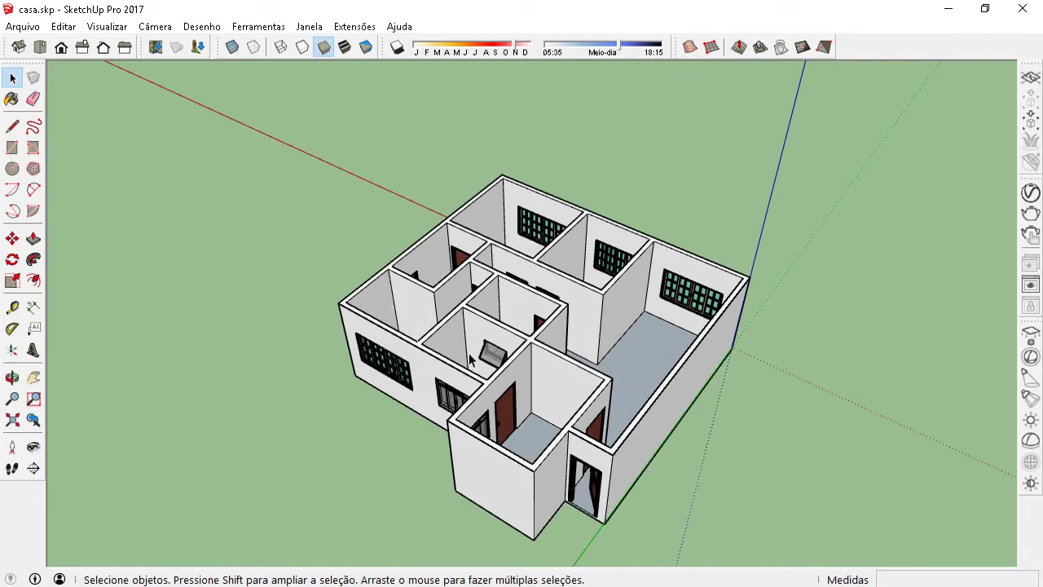
{"action": "mouse_move", "coordinate": [469, 315]}
{"action": "middle_mouse_down"}
{"action": "mouse_move", "coordinate": [504, 371]}
{"action": "mouse_move", "coordinate": [538, 302]}
{"action": "middle_mouse_up"}
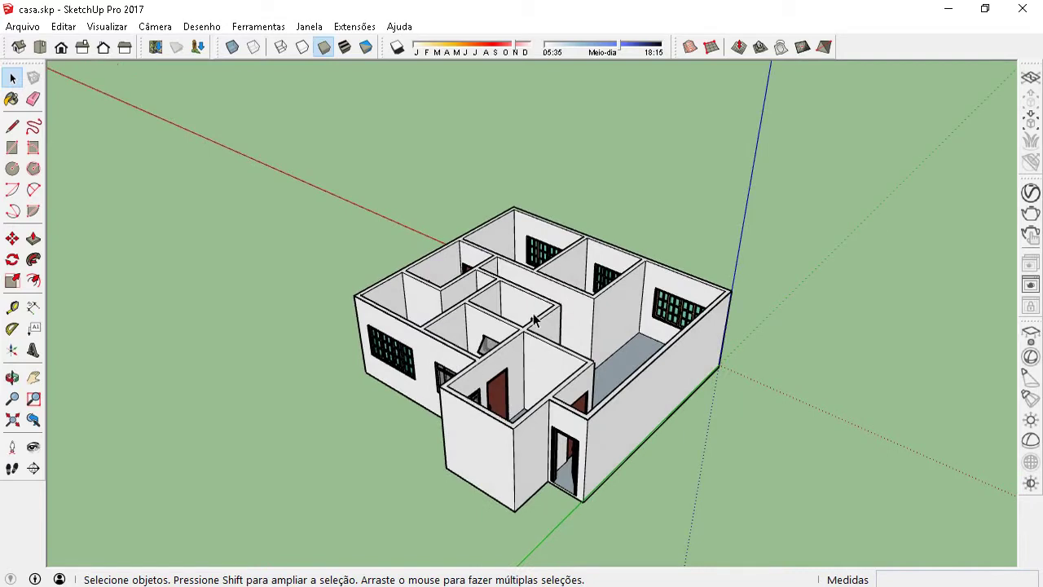